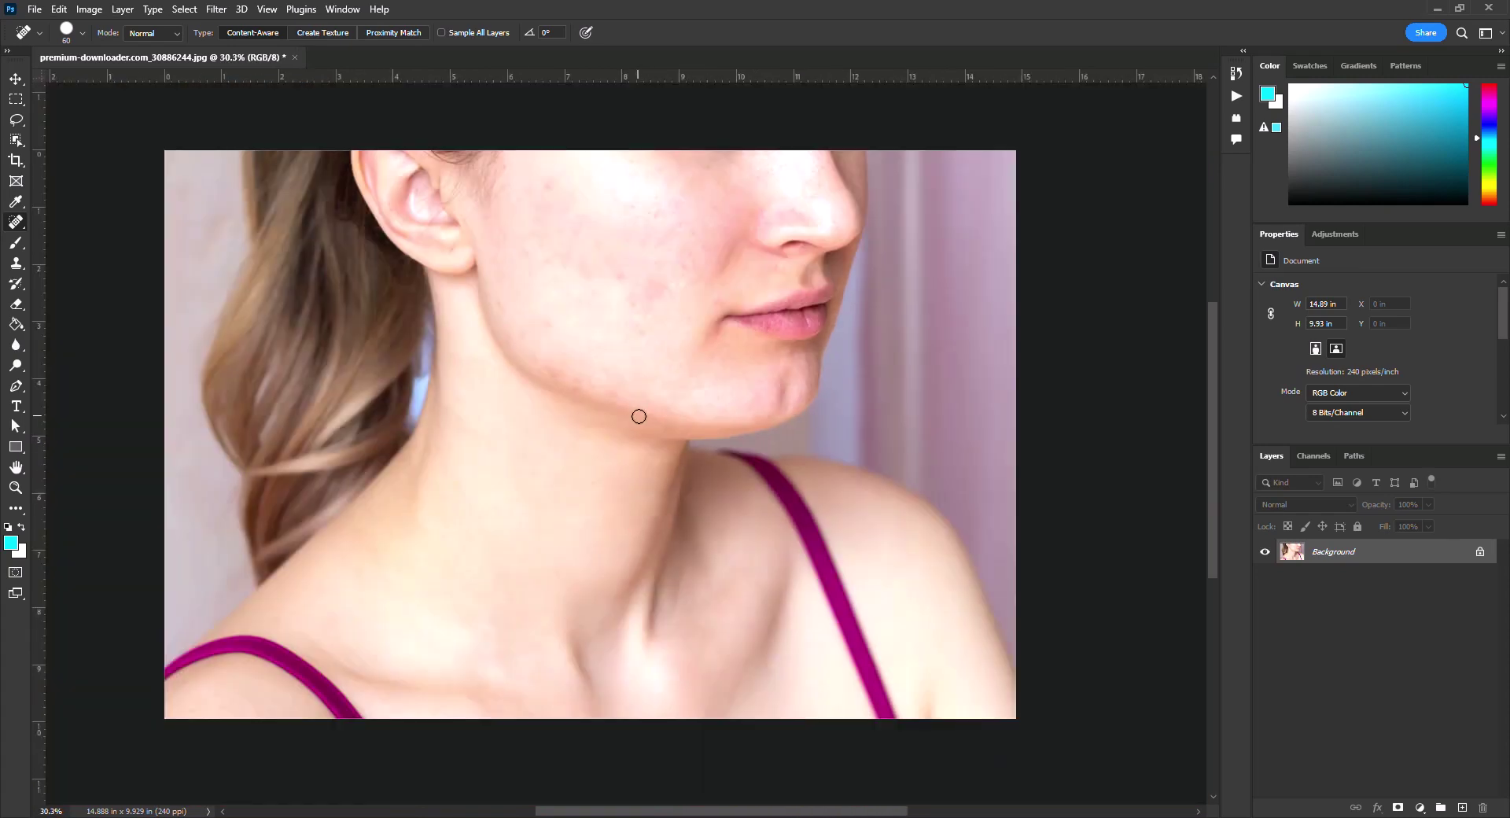
# - Duplicate the Background layer twice
pyautogui.press('F5')
pyautogui.press('F5')
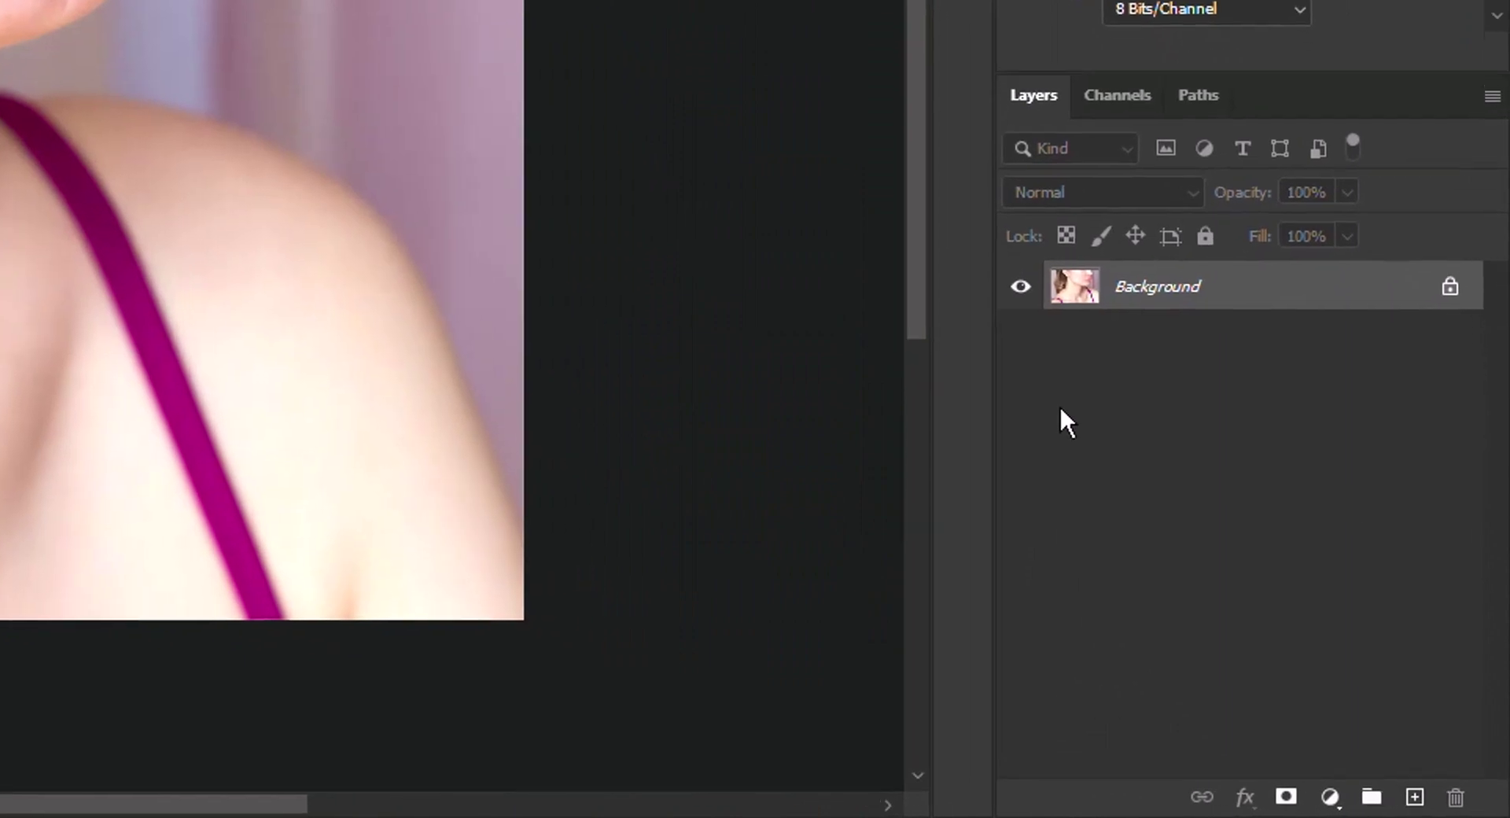
pyautogui.click(1346, 552)
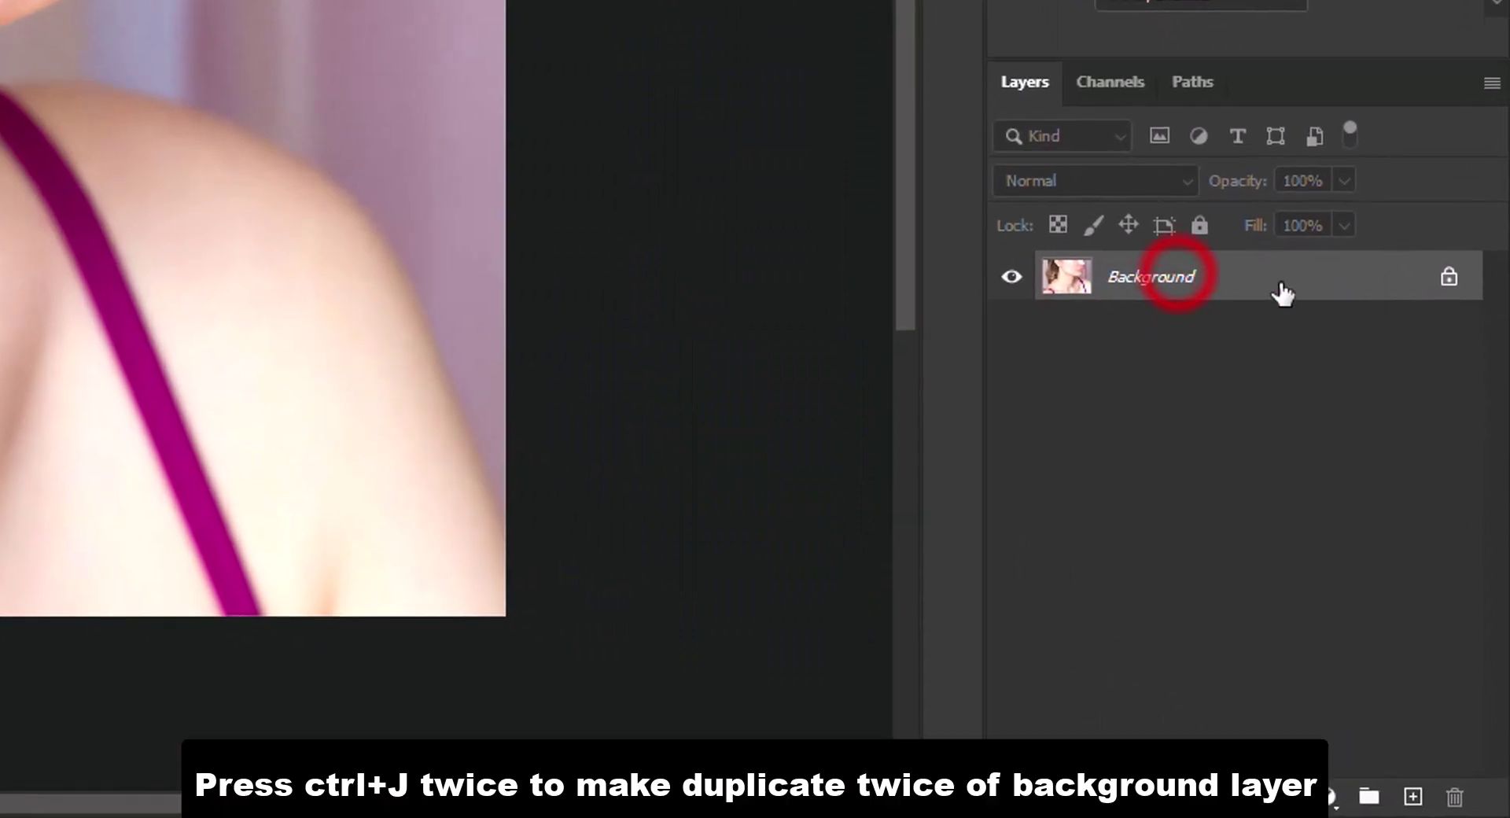
pyautogui.hotkey('ctrl', 'j')
pyautogui.hotkey('ctrl', 'j')
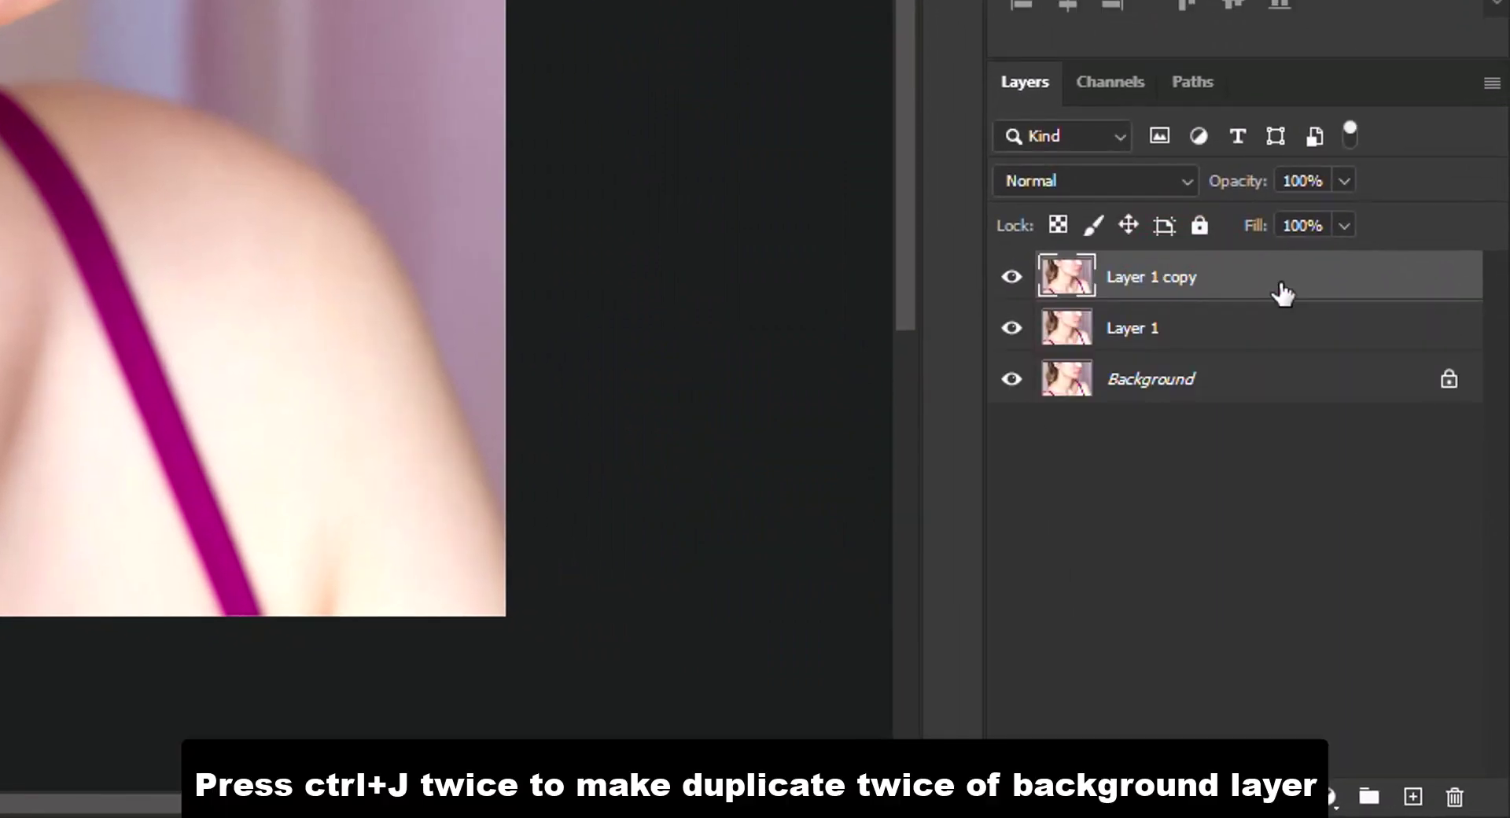
# - Rename the topmost layer copy as "Low frequency"
pyautogui.doubleClick(1150, 275)
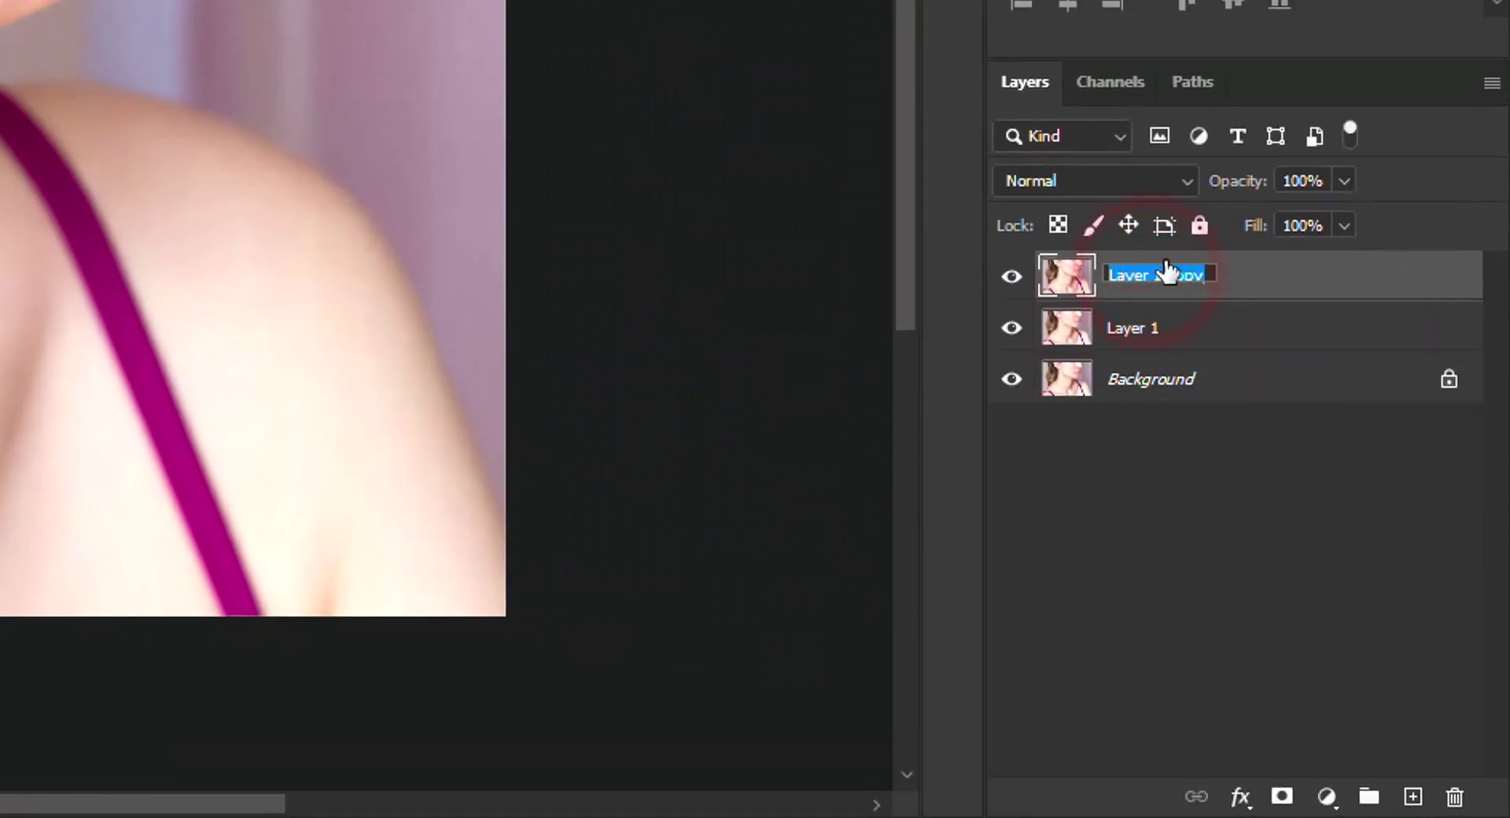
pyautogui.write('Low frequency')
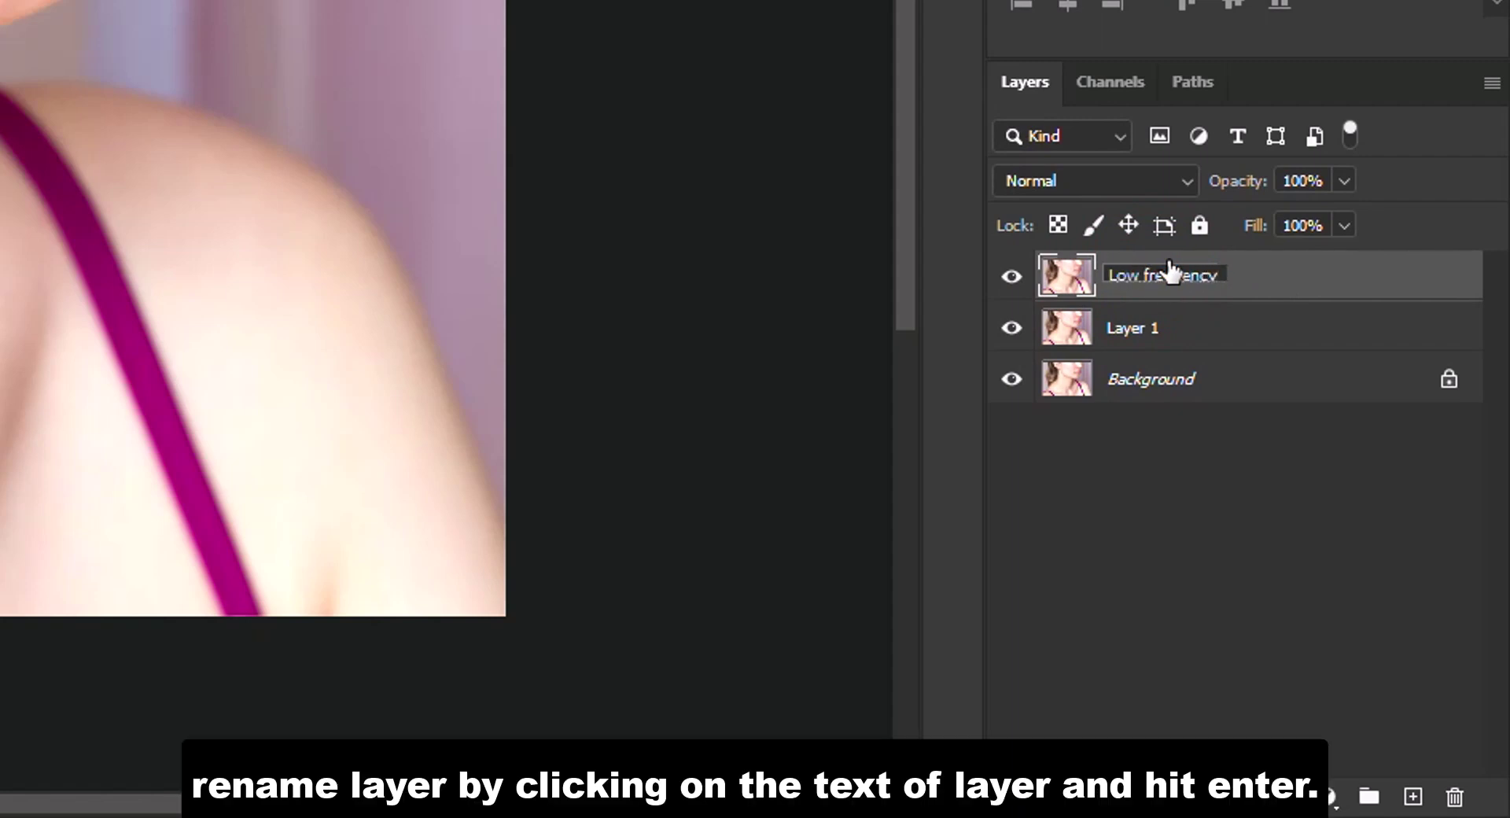
pyautogui.click(1281, 283)
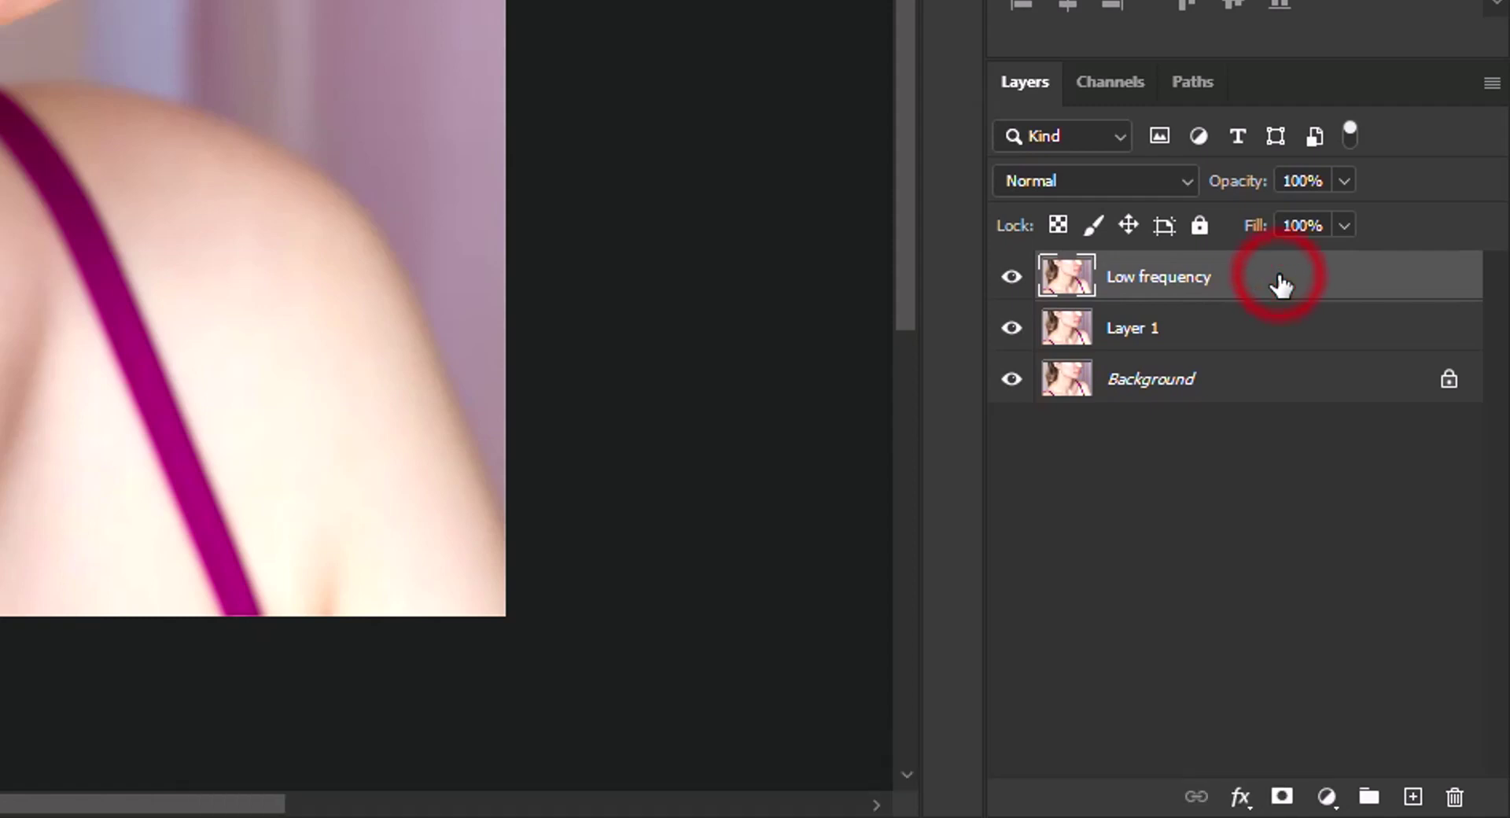
# - Set the Low frequency layer's blend mode to Vivid Light and invert its colors
pyautogui.click(1076, 180)
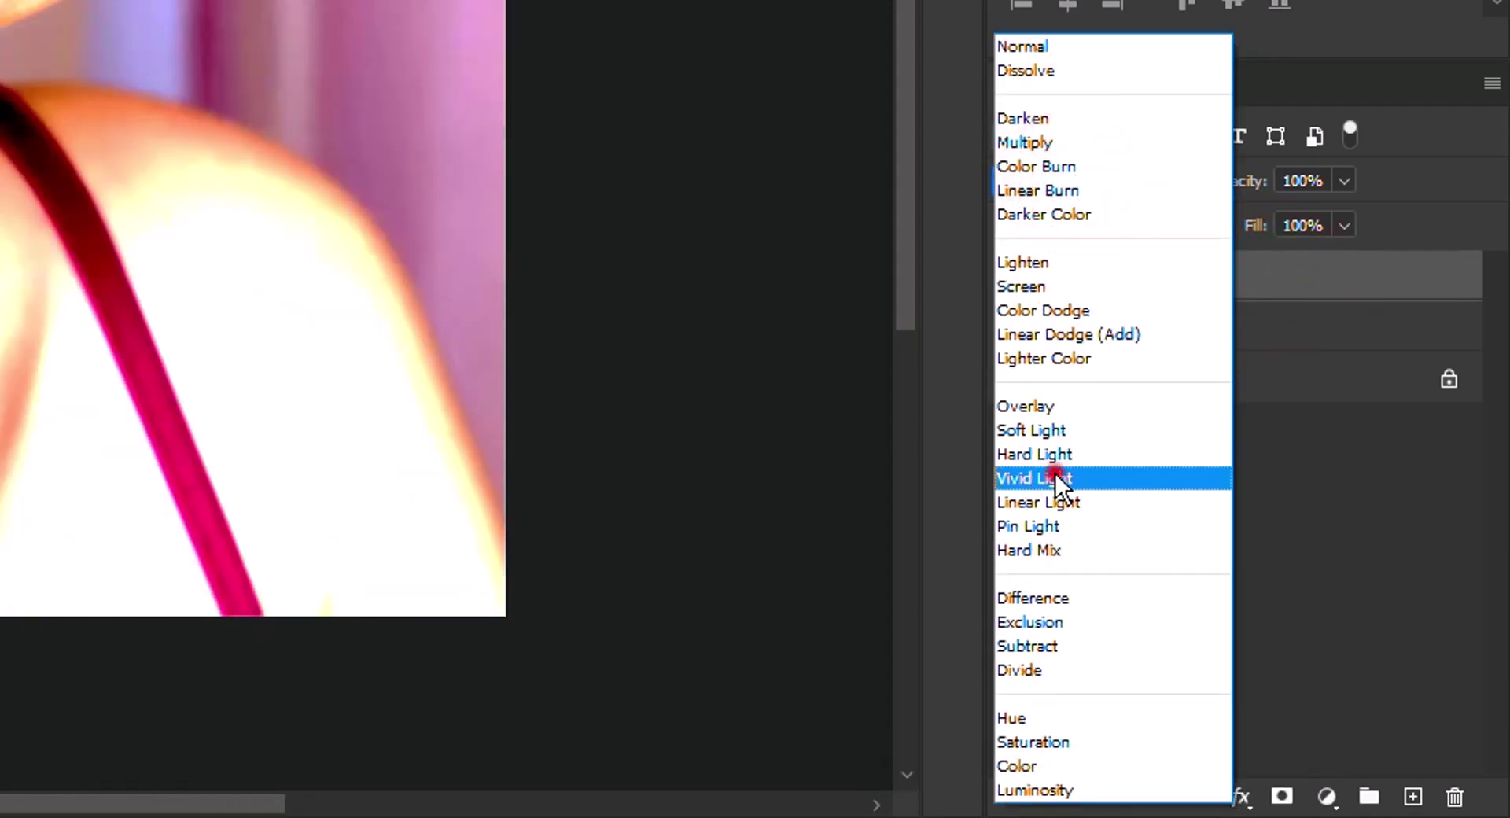
pyautogui.click(1055, 477)
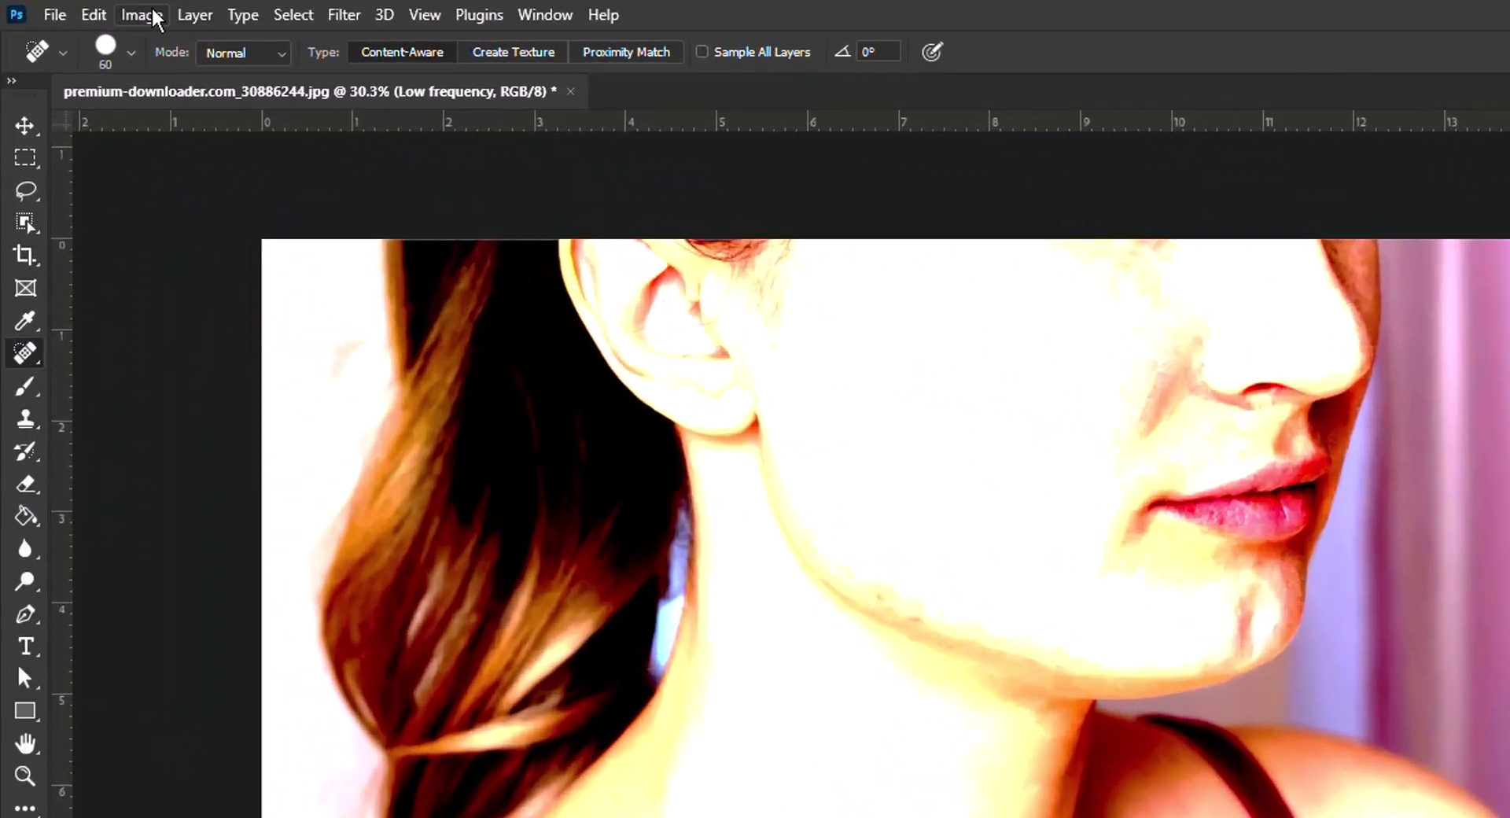
pyautogui.click(138, 16)
pyautogui.moveTo(252, 90)
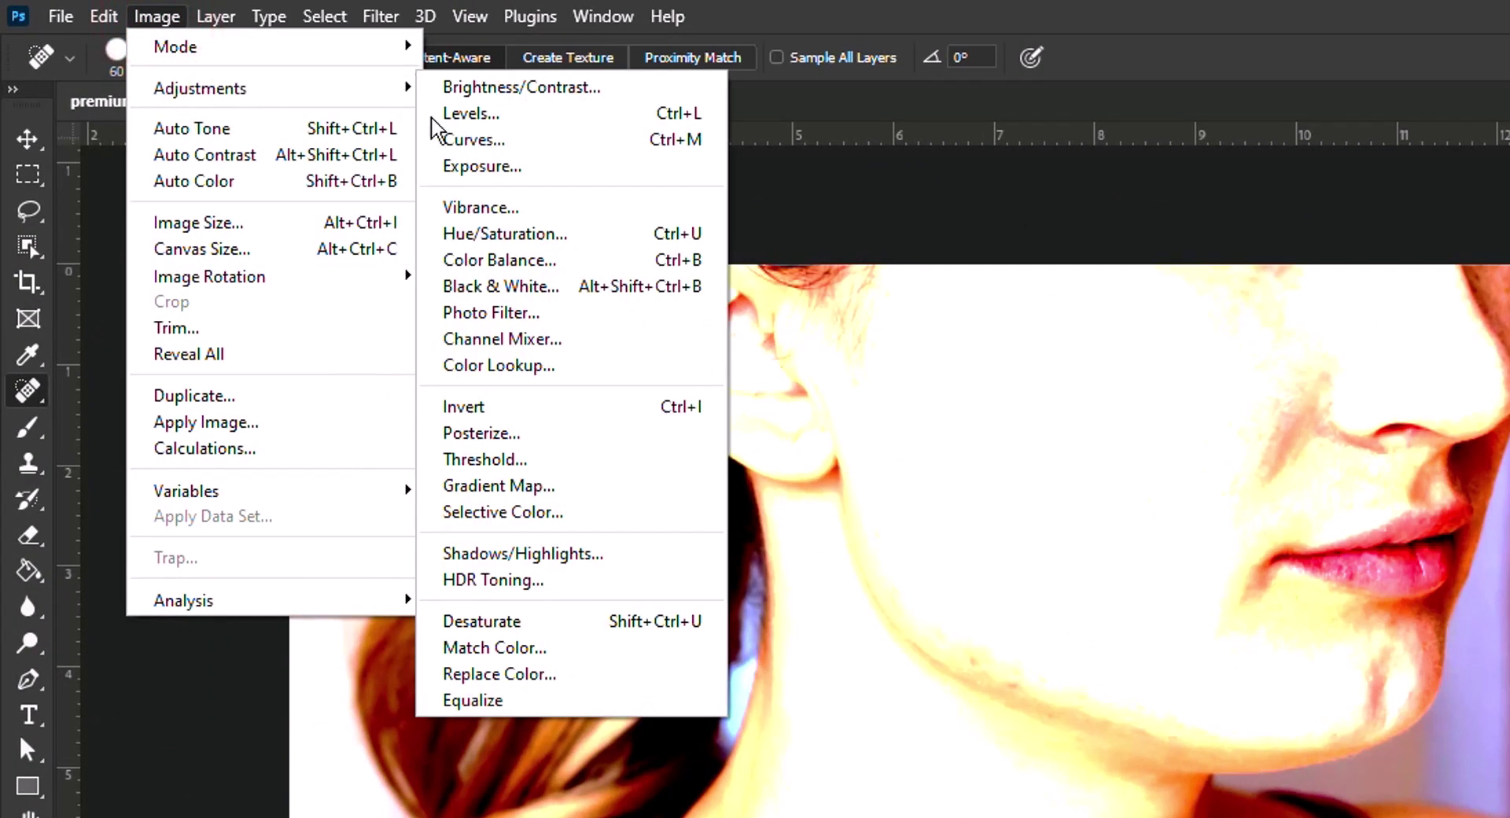
pyautogui.click(533, 417)
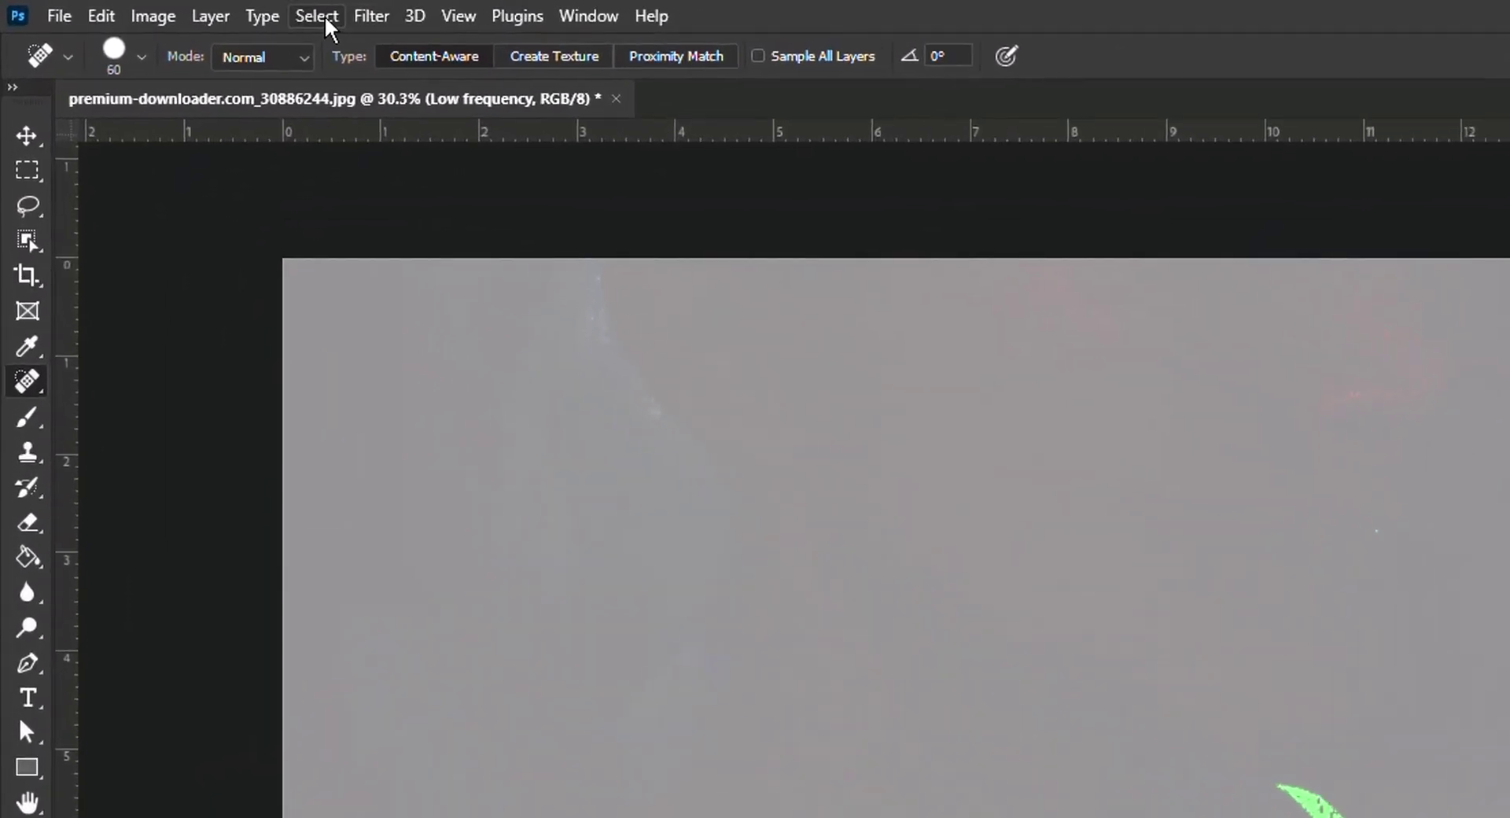
# - Apply a Gaussian Blur with a radius of 31.8 pixels to the Low frequency layer
pyautogui.click(217, 9)
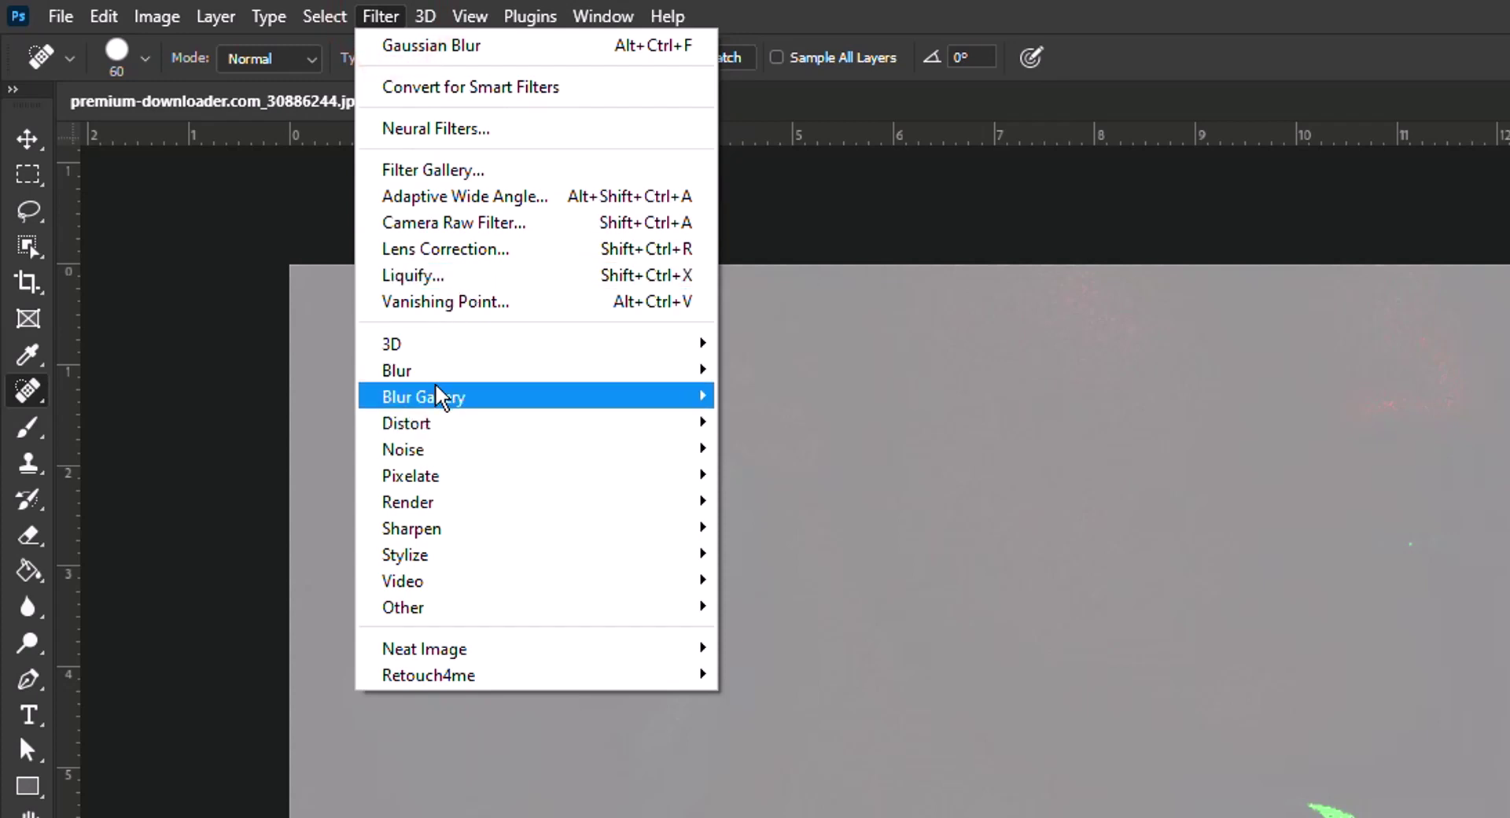
pyautogui.moveTo(464, 381)
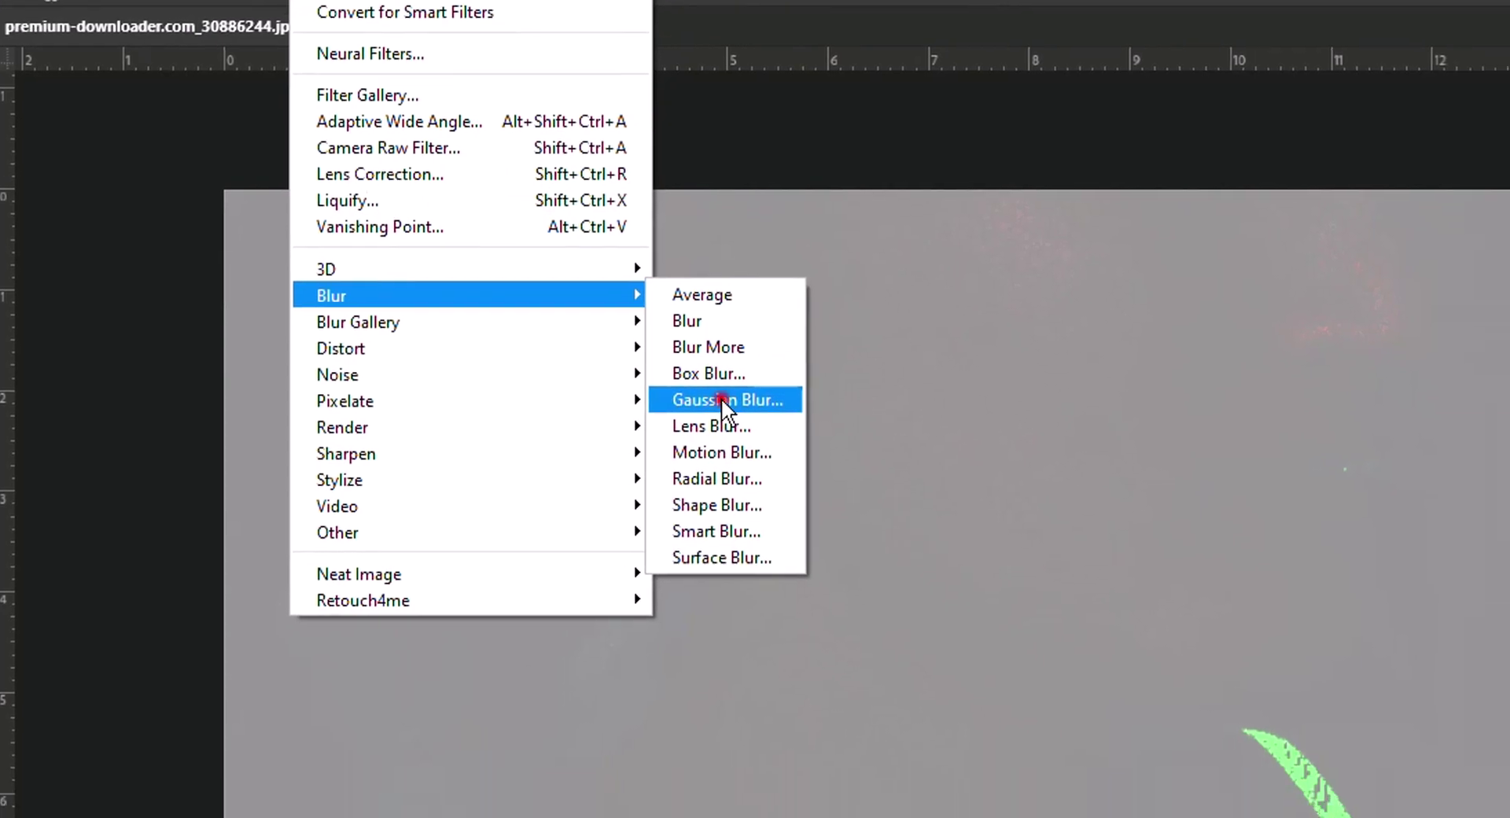
pyautogui.click(777, 479)
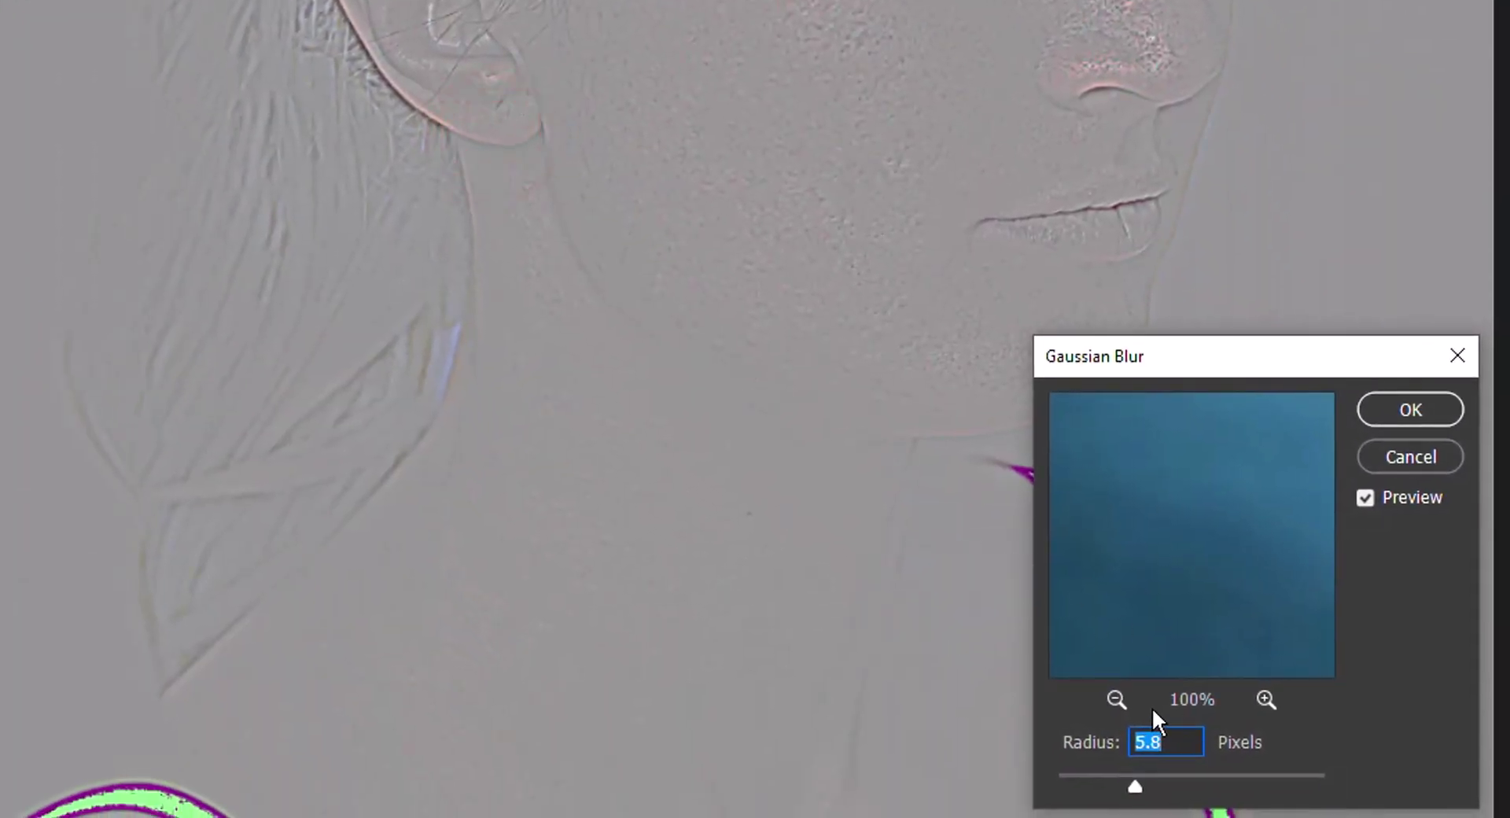
pyautogui.moveTo(1142, 785); pyautogui.dragTo(1159, 786)
pyautogui.click(1176, 786)
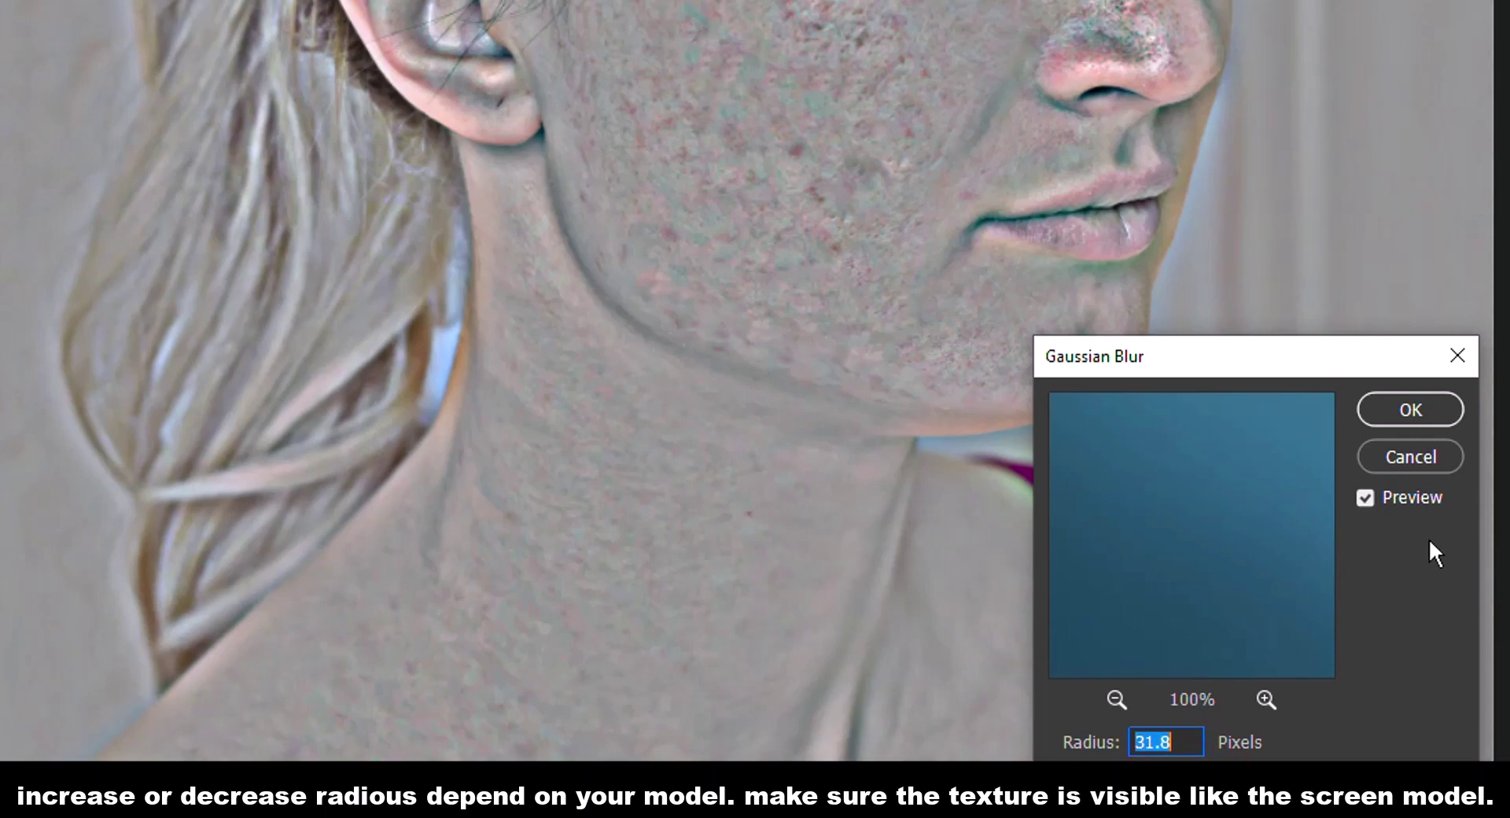
pyautogui.click(1408, 409)
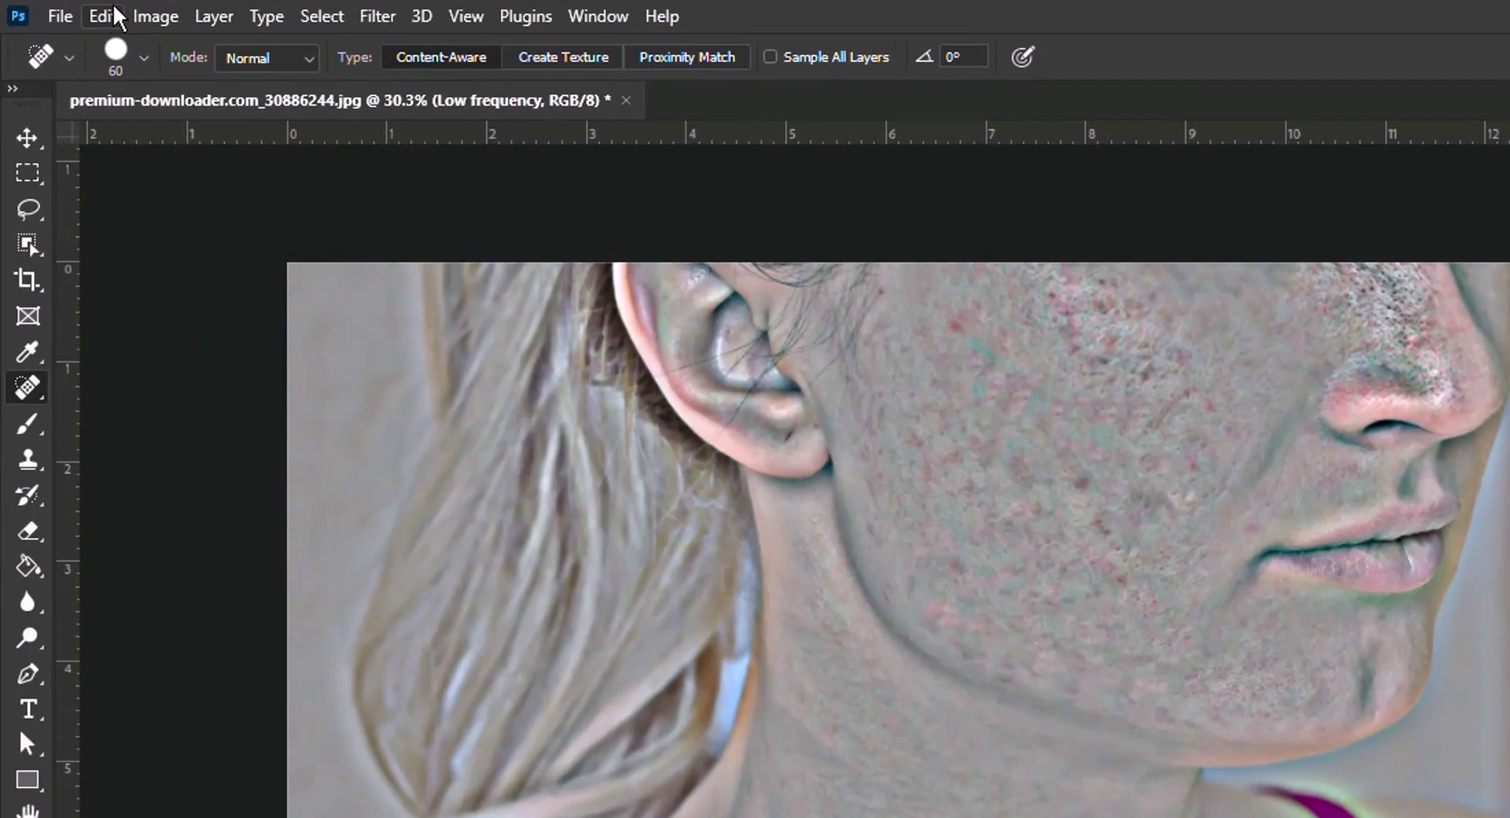
pyautogui.click(89, 8)
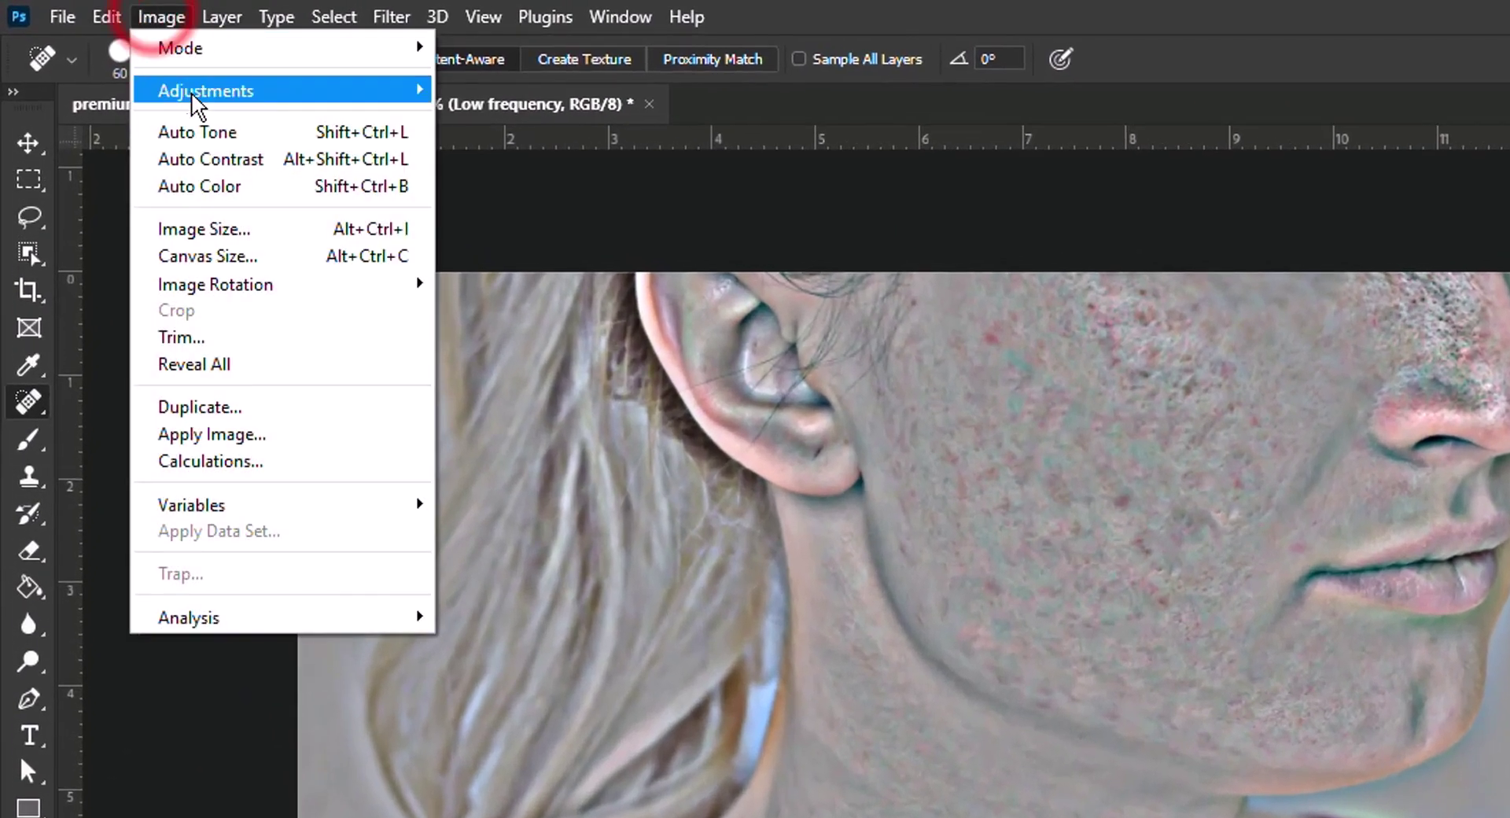
pyautogui.moveTo(256, 105)
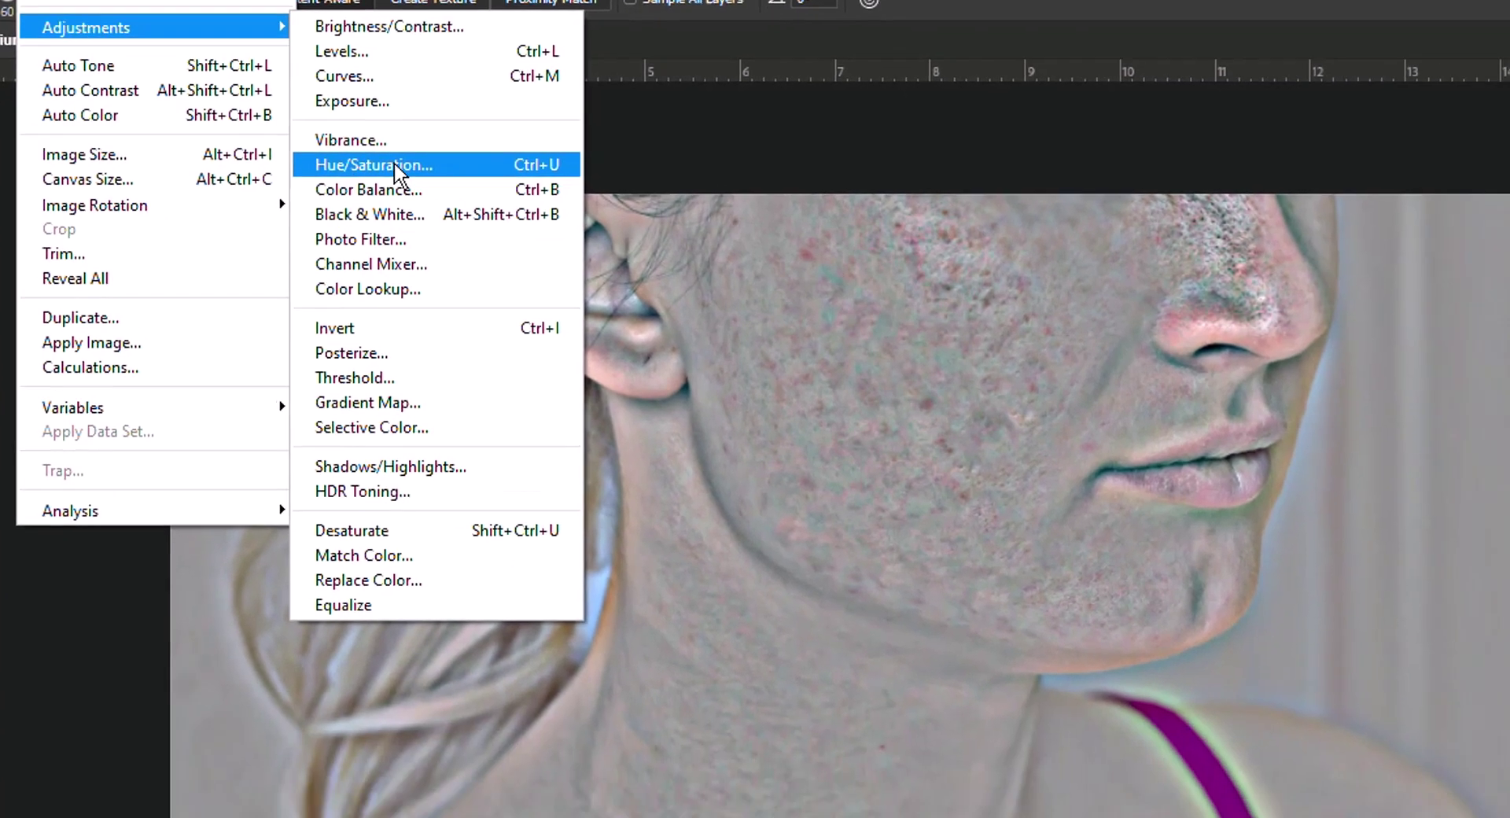
pyautogui.click(395, 165)
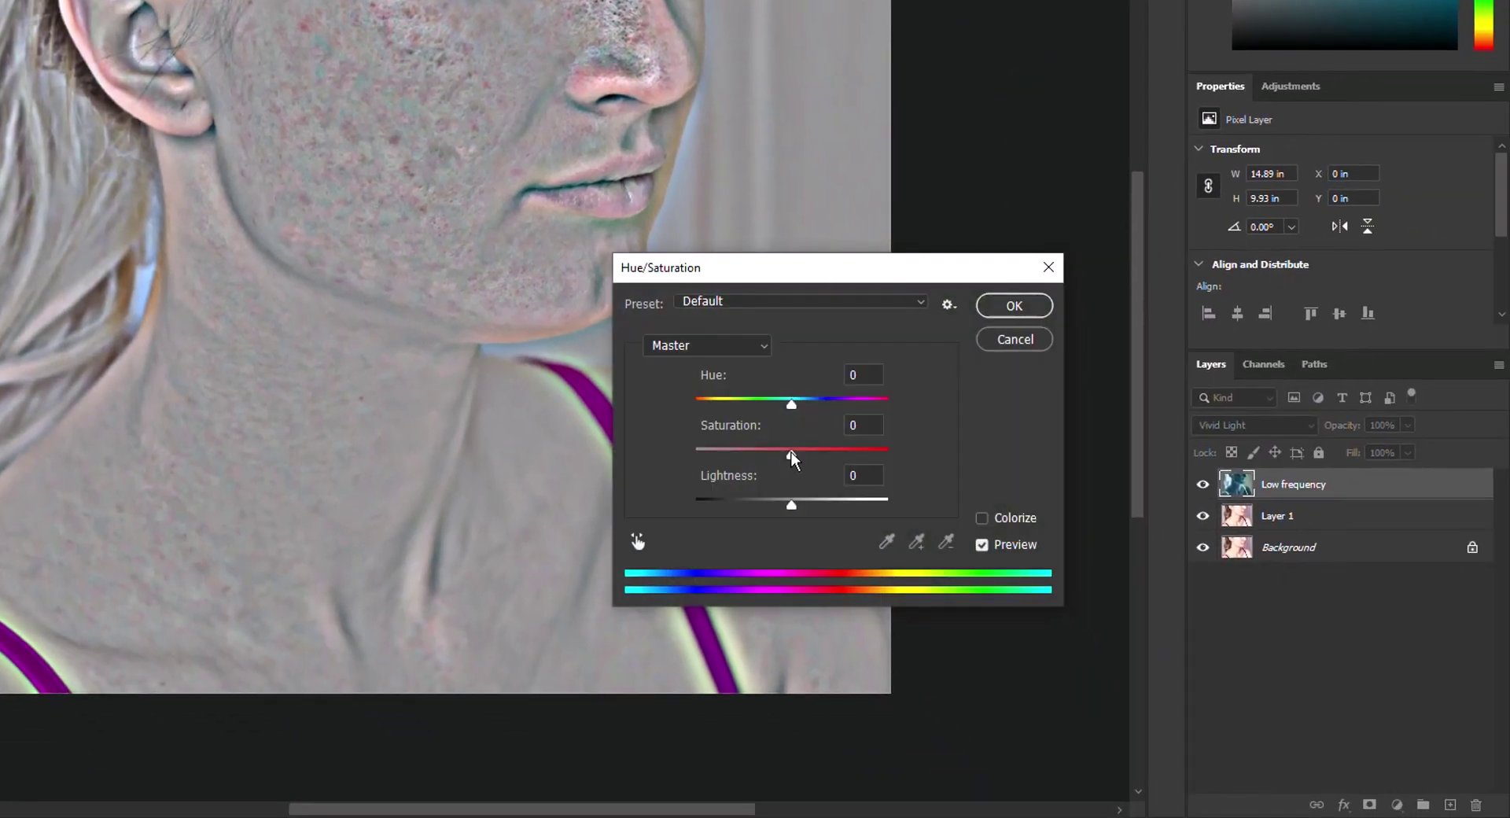
pyautogui.moveTo(791, 454); pyautogui.dragTo(695, 454)
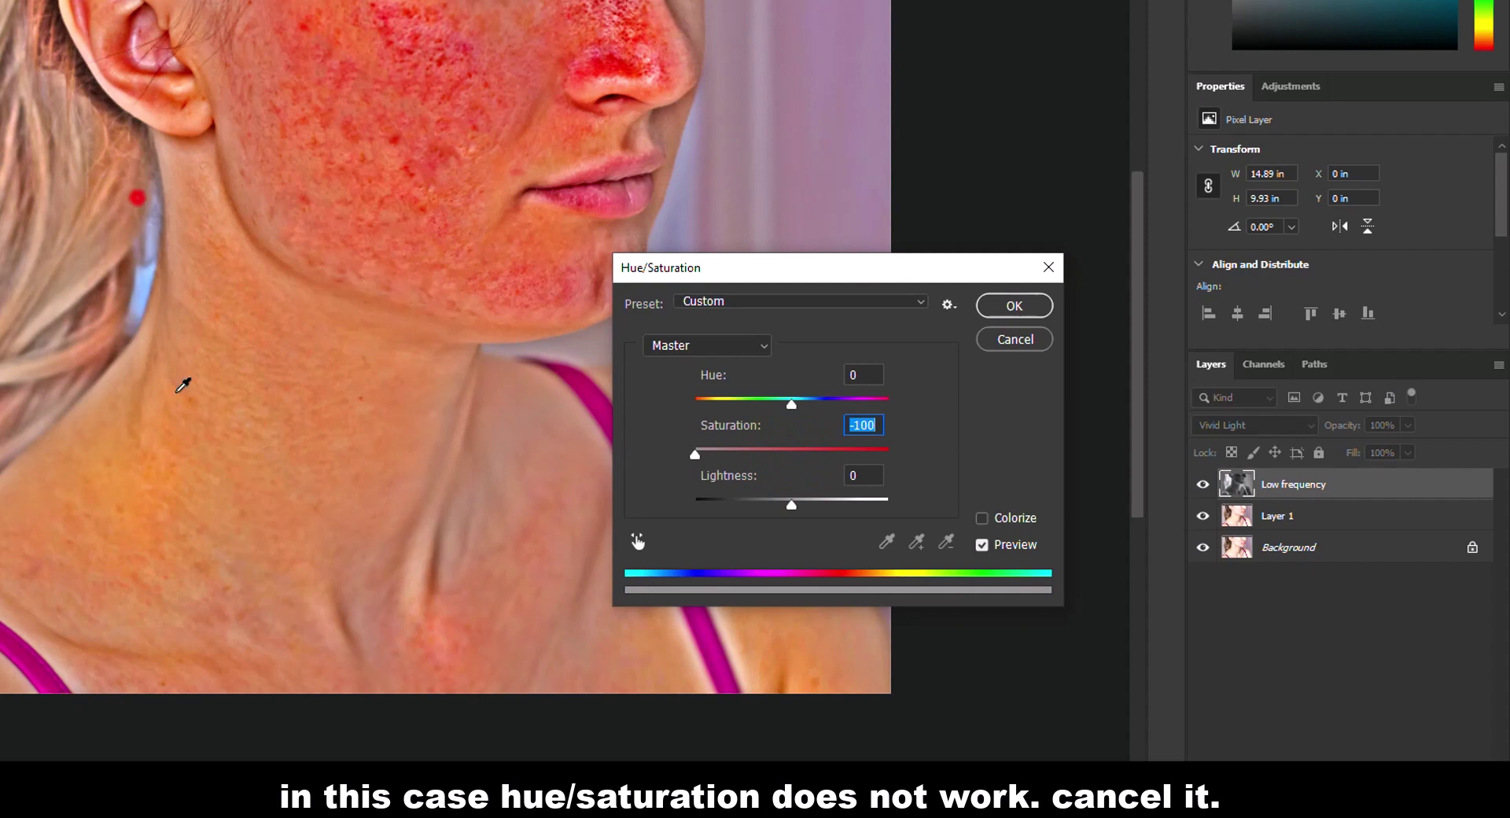
pyautogui.click(177, 391)
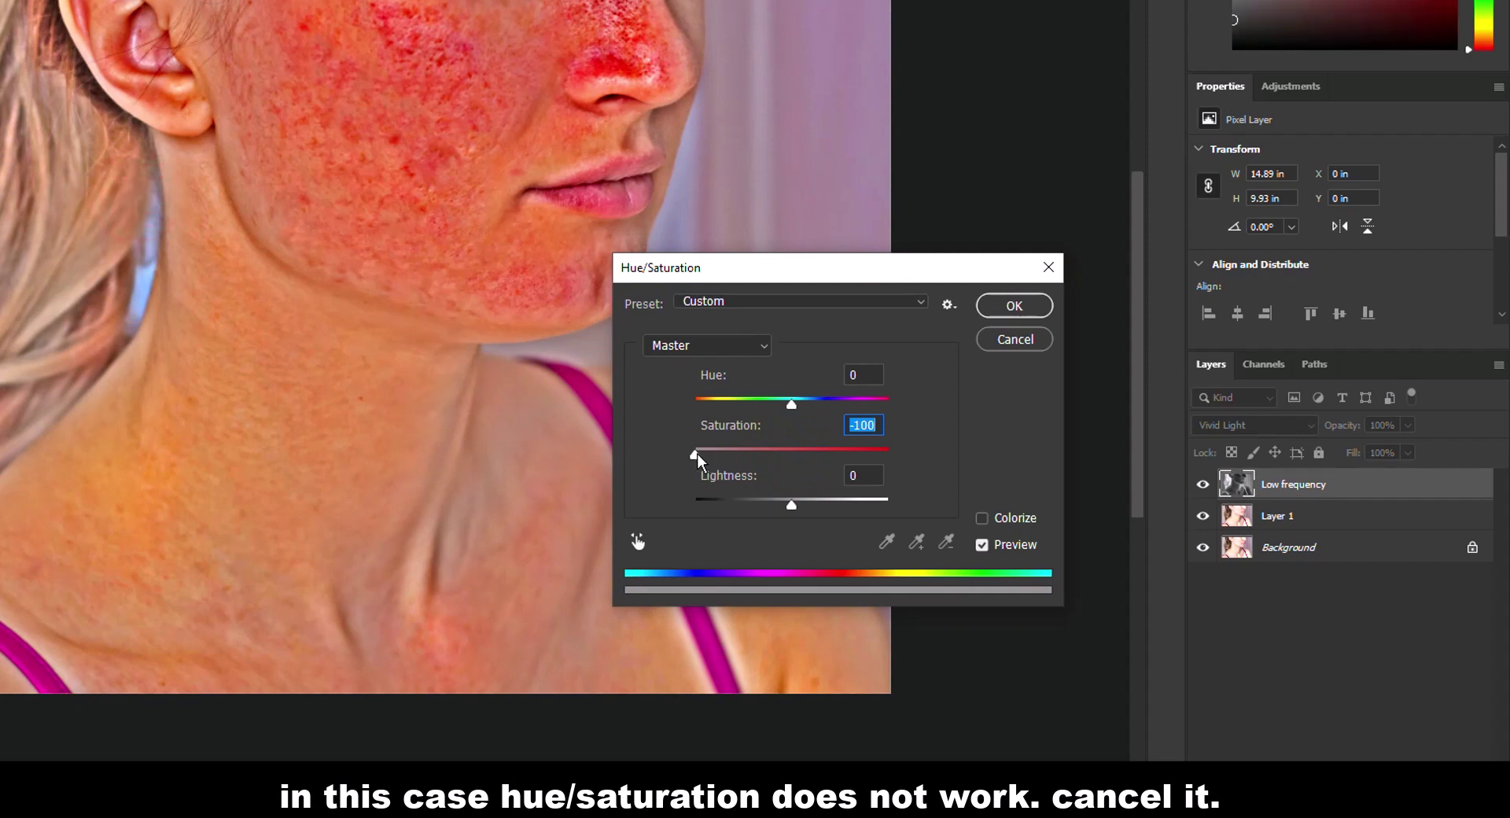
pyautogui.click(1008, 343)
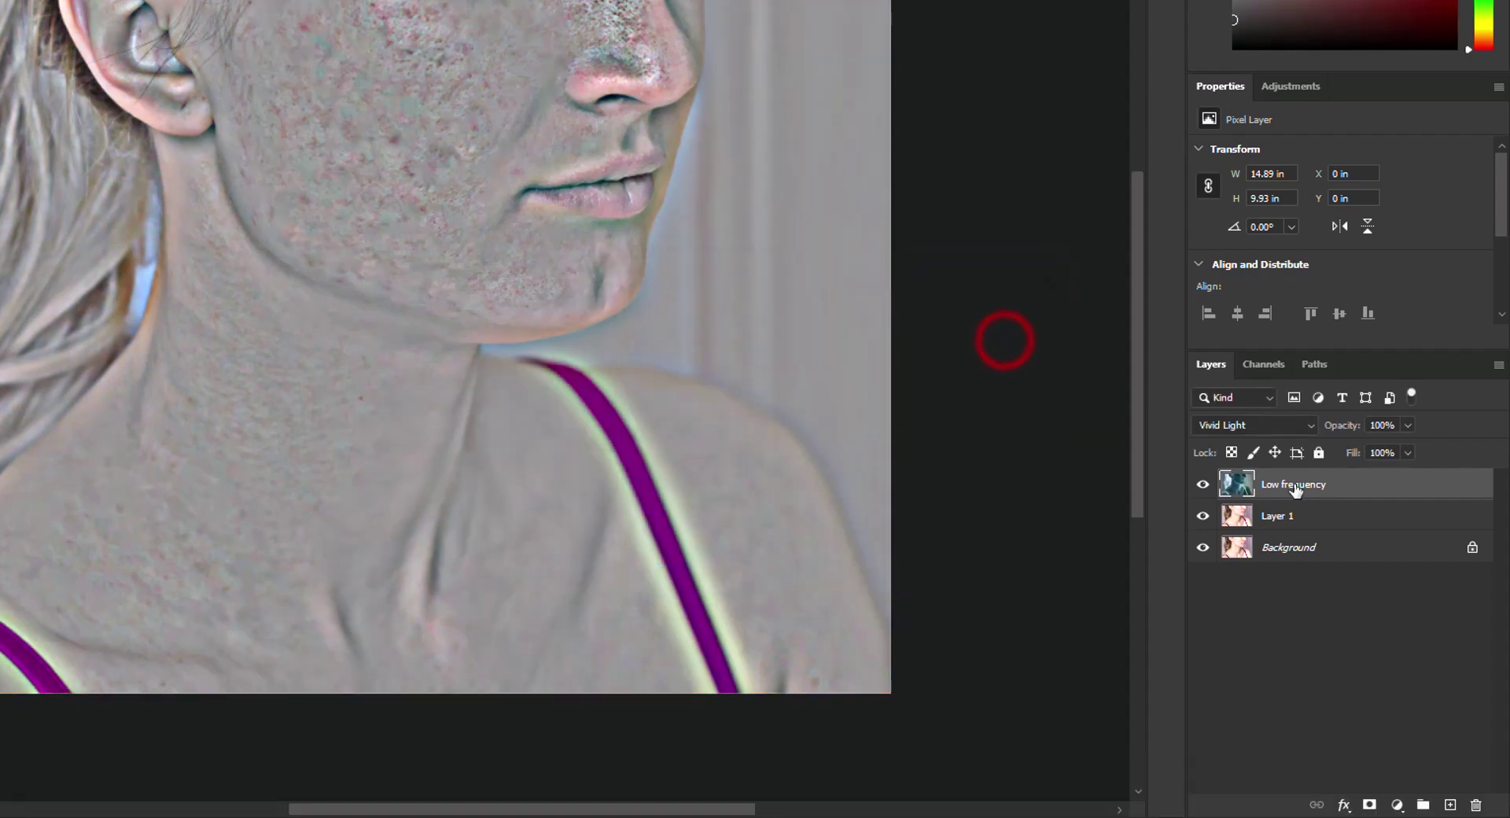
# - Merge the Low frequency layer and Layer 1 into a single layer
pyautogui.keyDown('ctrl'); pyautogui.click(1291, 519); pyautogui.keyUp('ctrl')
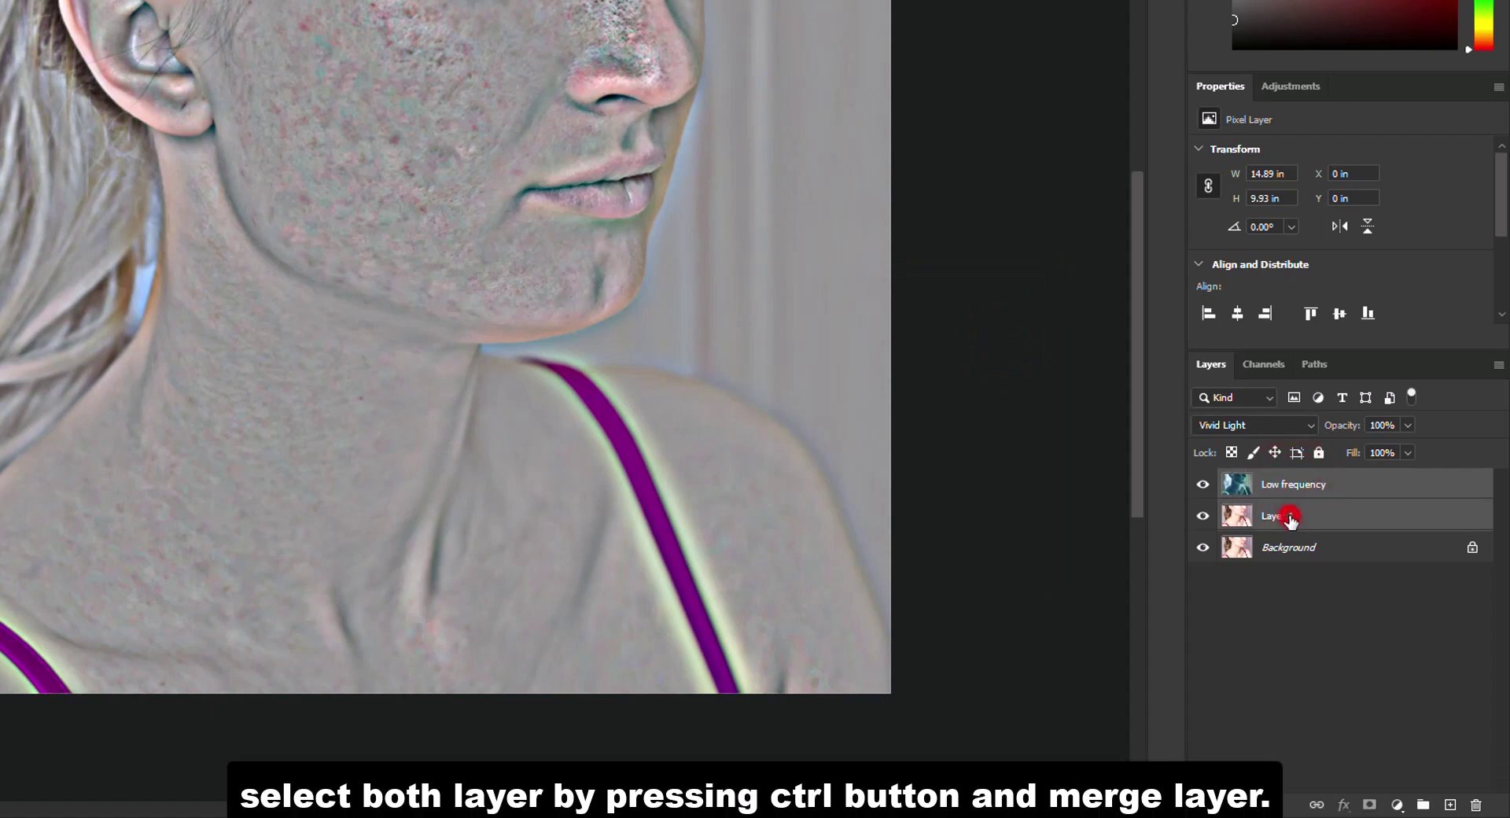
pyautogui.rightClick(1322, 513)
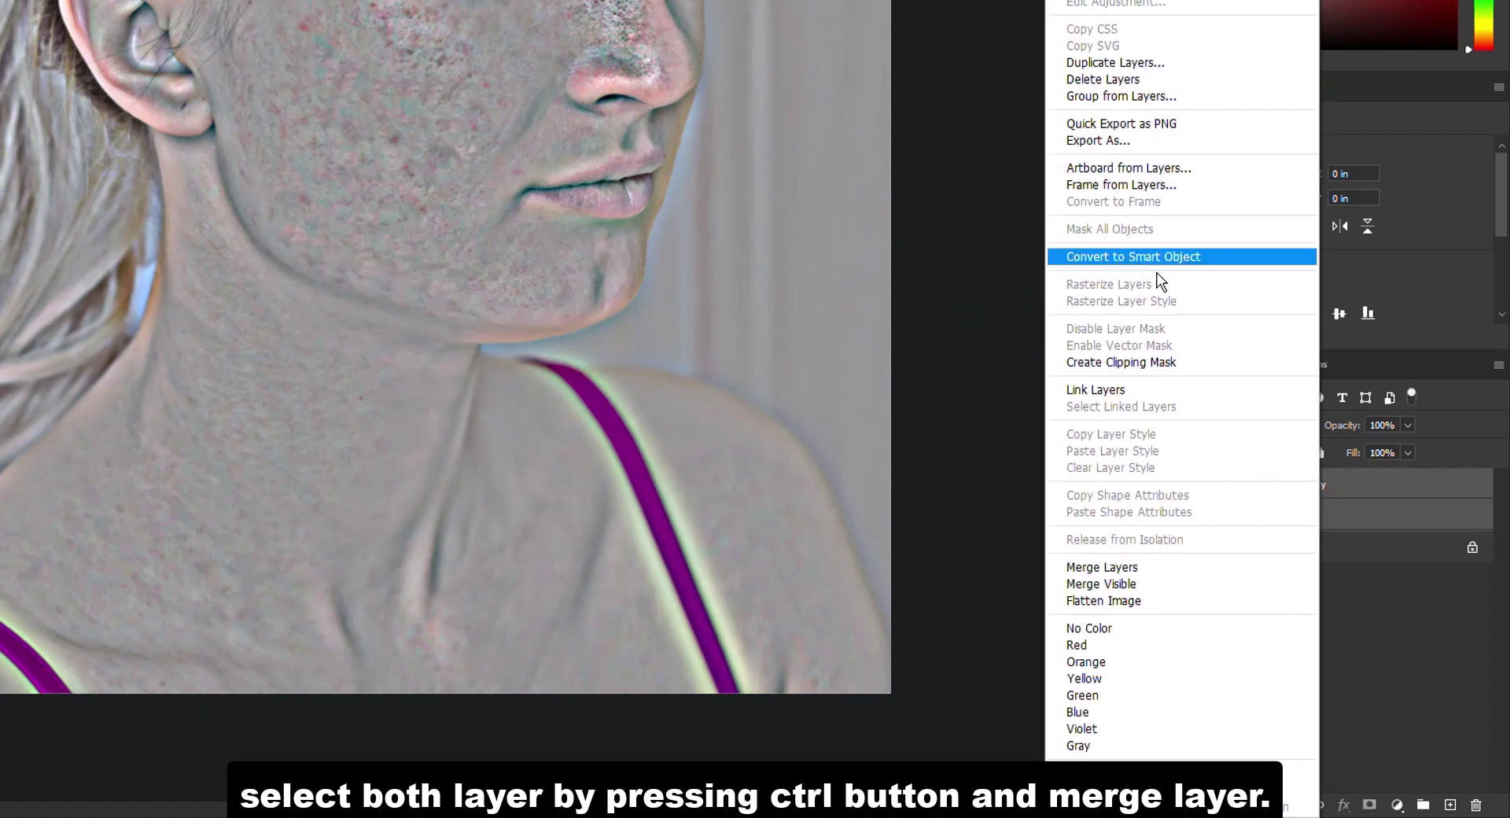
pyautogui.click(1111, 565)
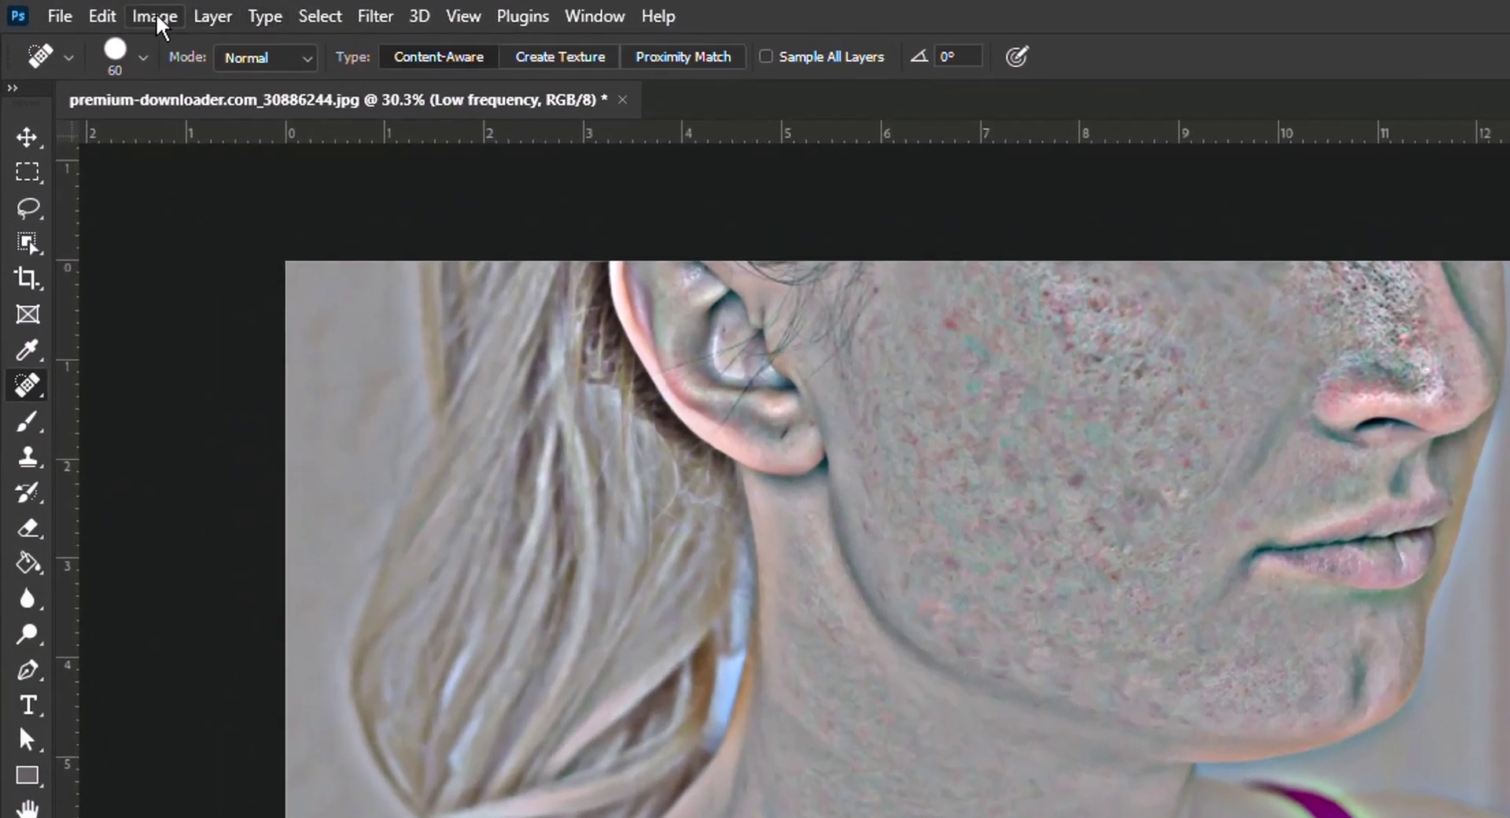
# - Fully desaturate the merged Low frequency layer with a Hue/Saturation adjustment
pyautogui.click(88, 8)
pyautogui.click(183, 85)
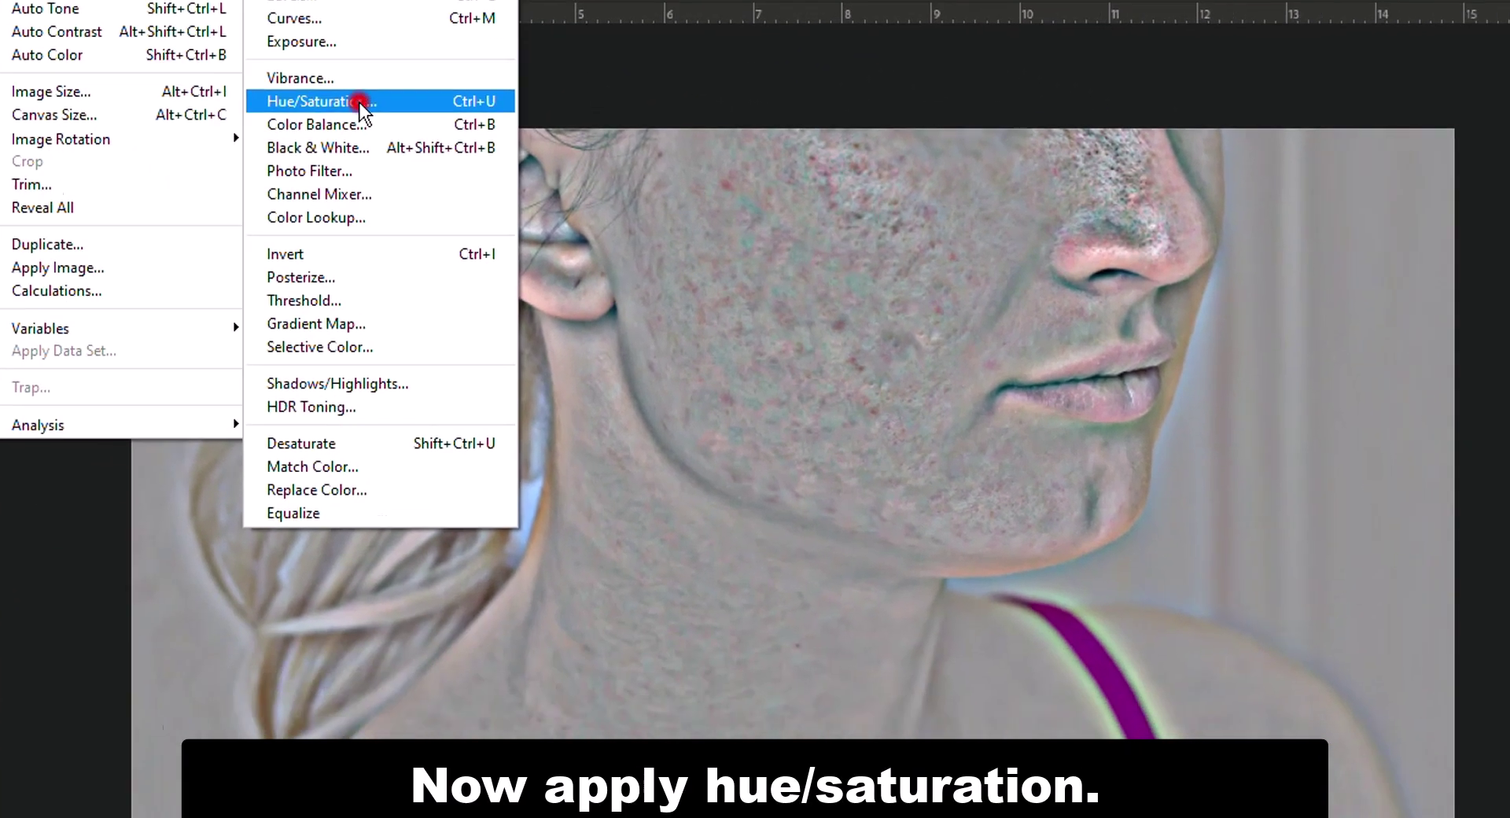
pyautogui.click(500, 231)
pyautogui.moveTo(1105, 560); pyautogui.dragTo(910, 554)
pyautogui.click(1355, 393)
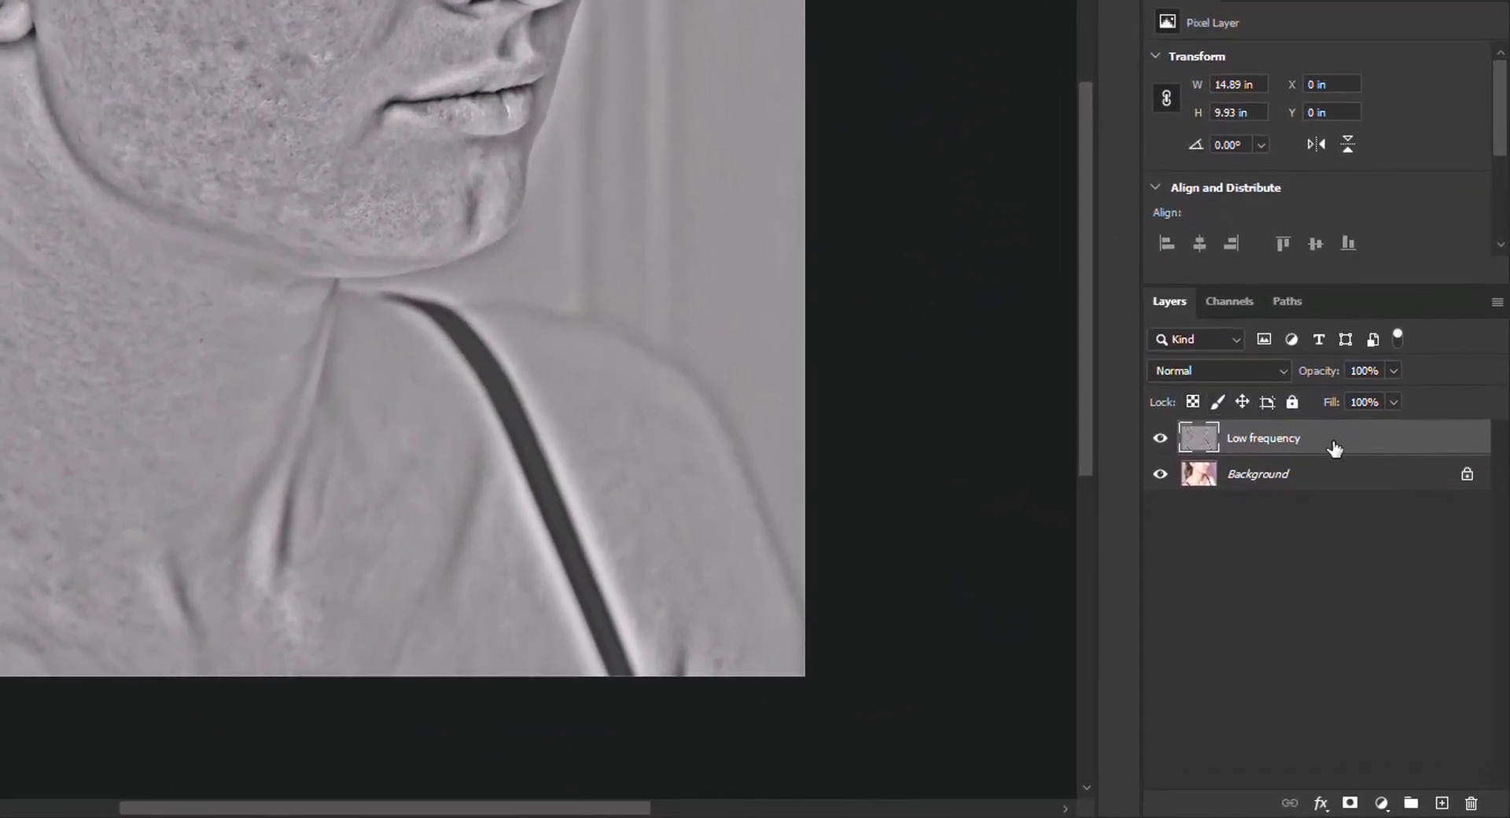
pyautogui.click(1387, 553)
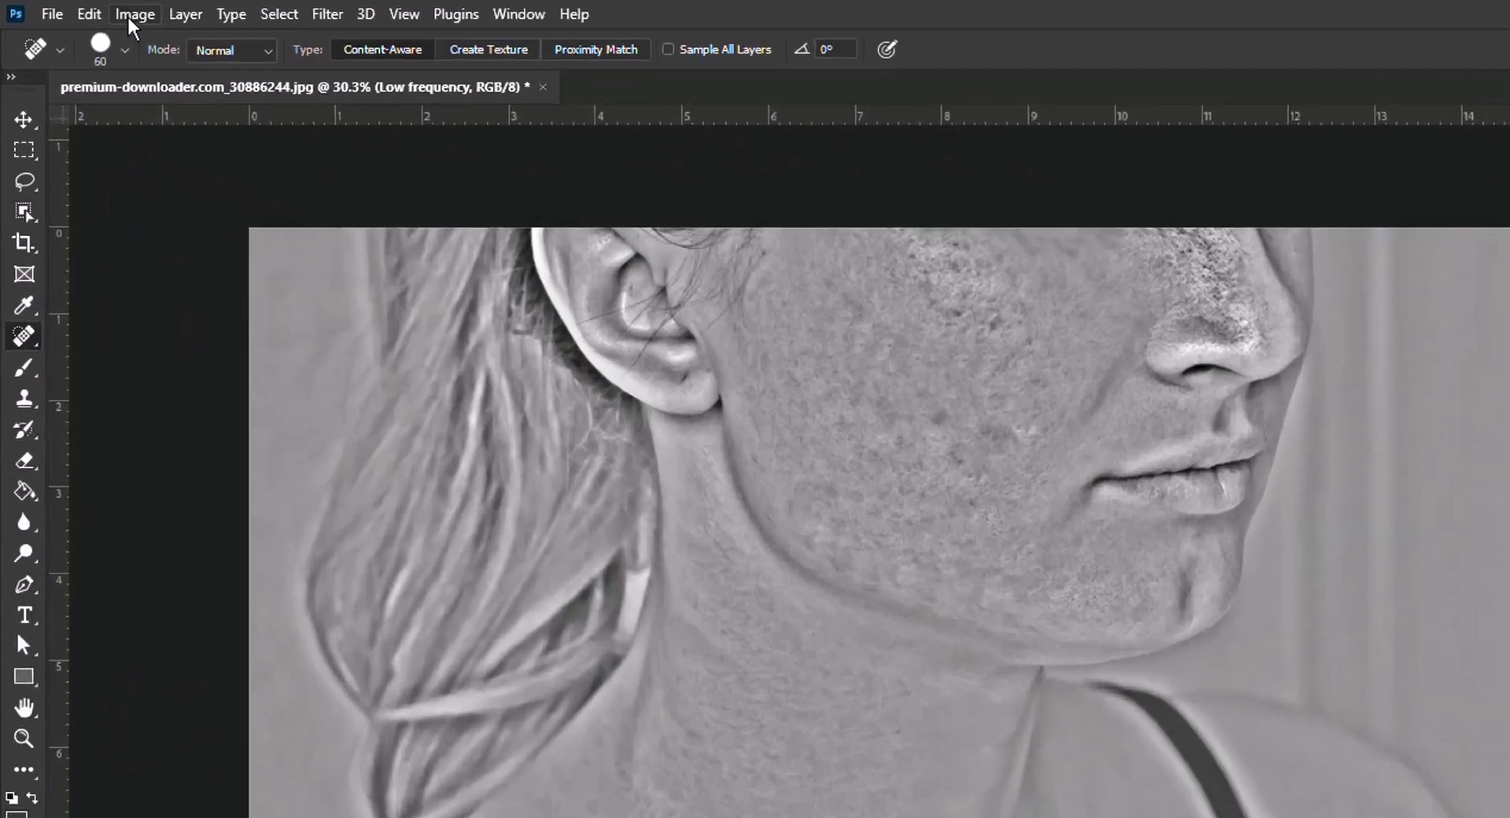
# - Invert the gray Low frequency layer and set its blend mode to Overlay
pyautogui.click(92, 9)
pyautogui.click(174, 88)
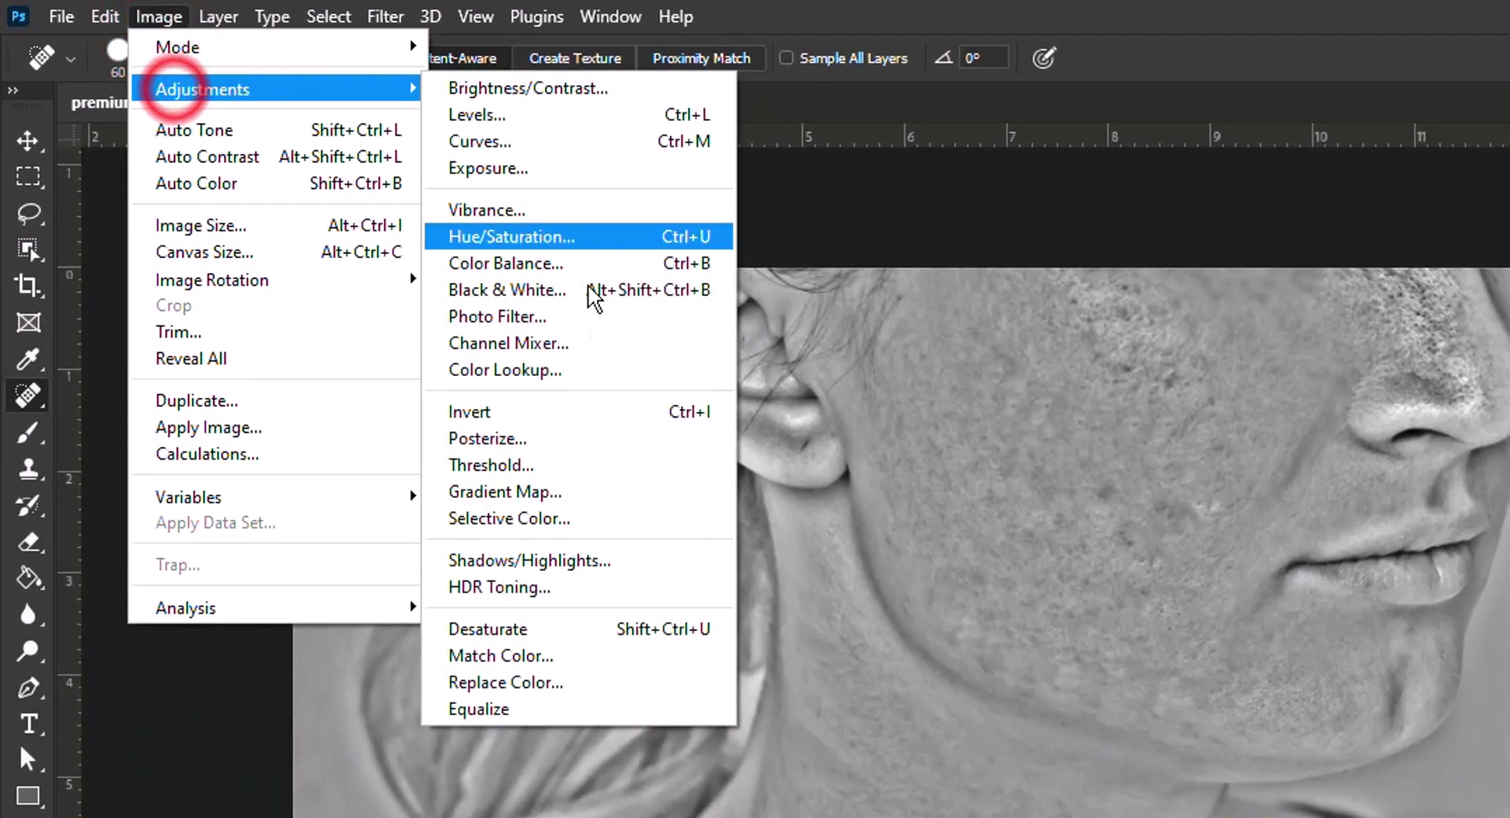
pyautogui.click(570, 412)
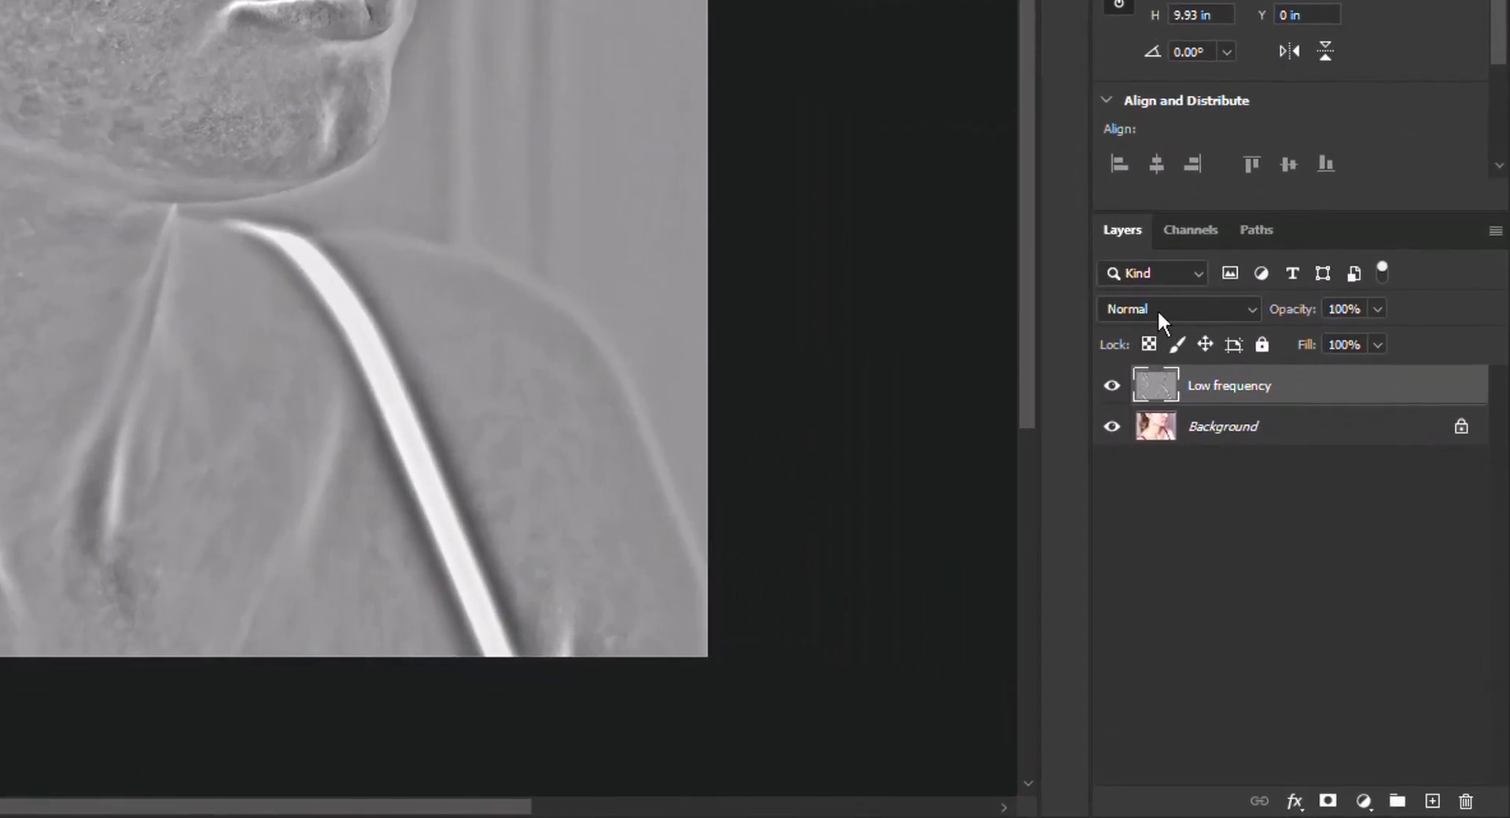
pyautogui.click(1225, 425)
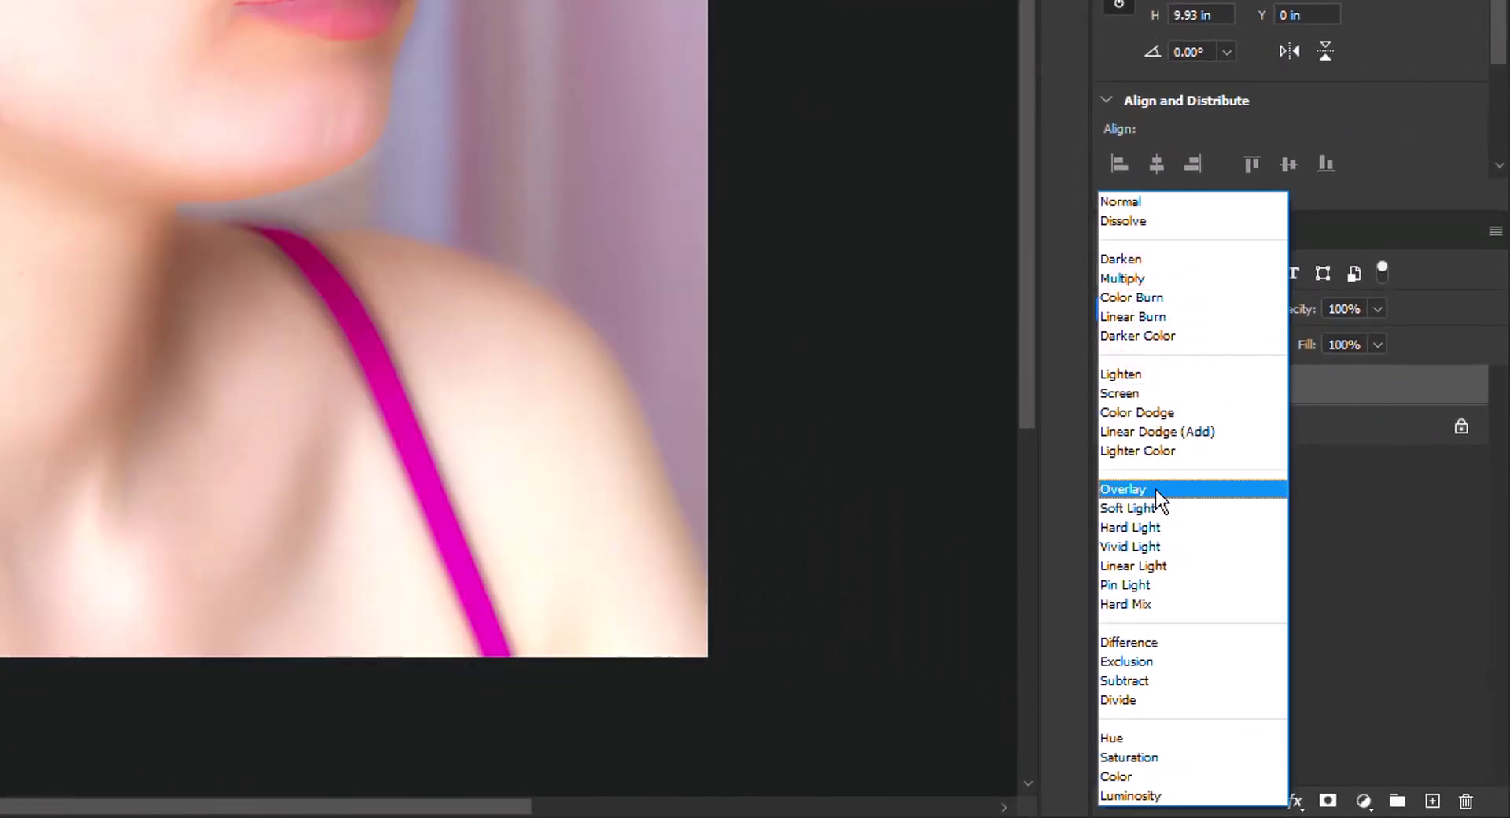
pyautogui.click(1155, 489)
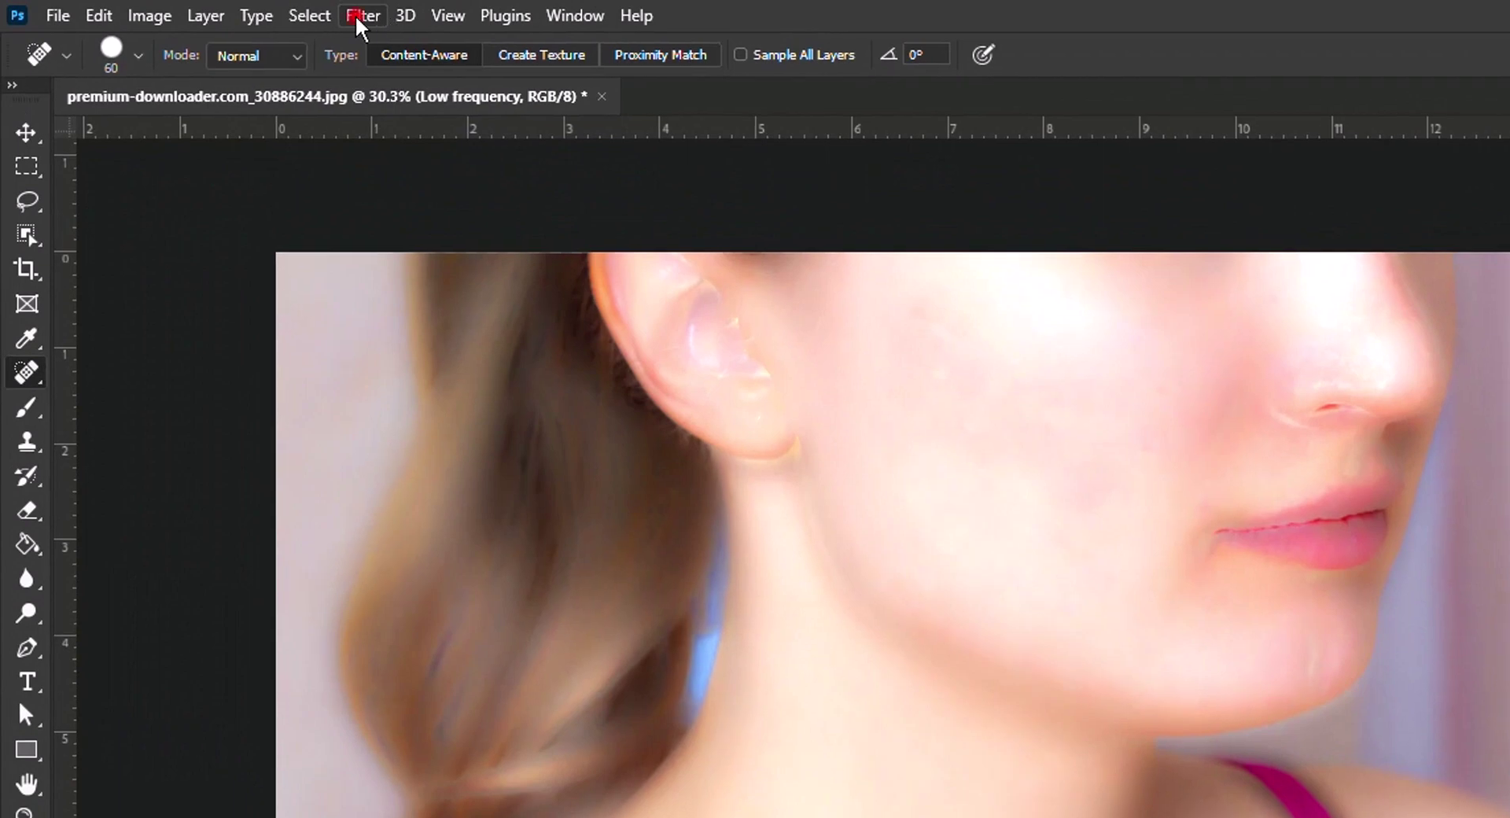
# - Apply a Gaussian Blur with a radius of 8 pixels to the Low frequency layer
pyautogui.click(358, 15)
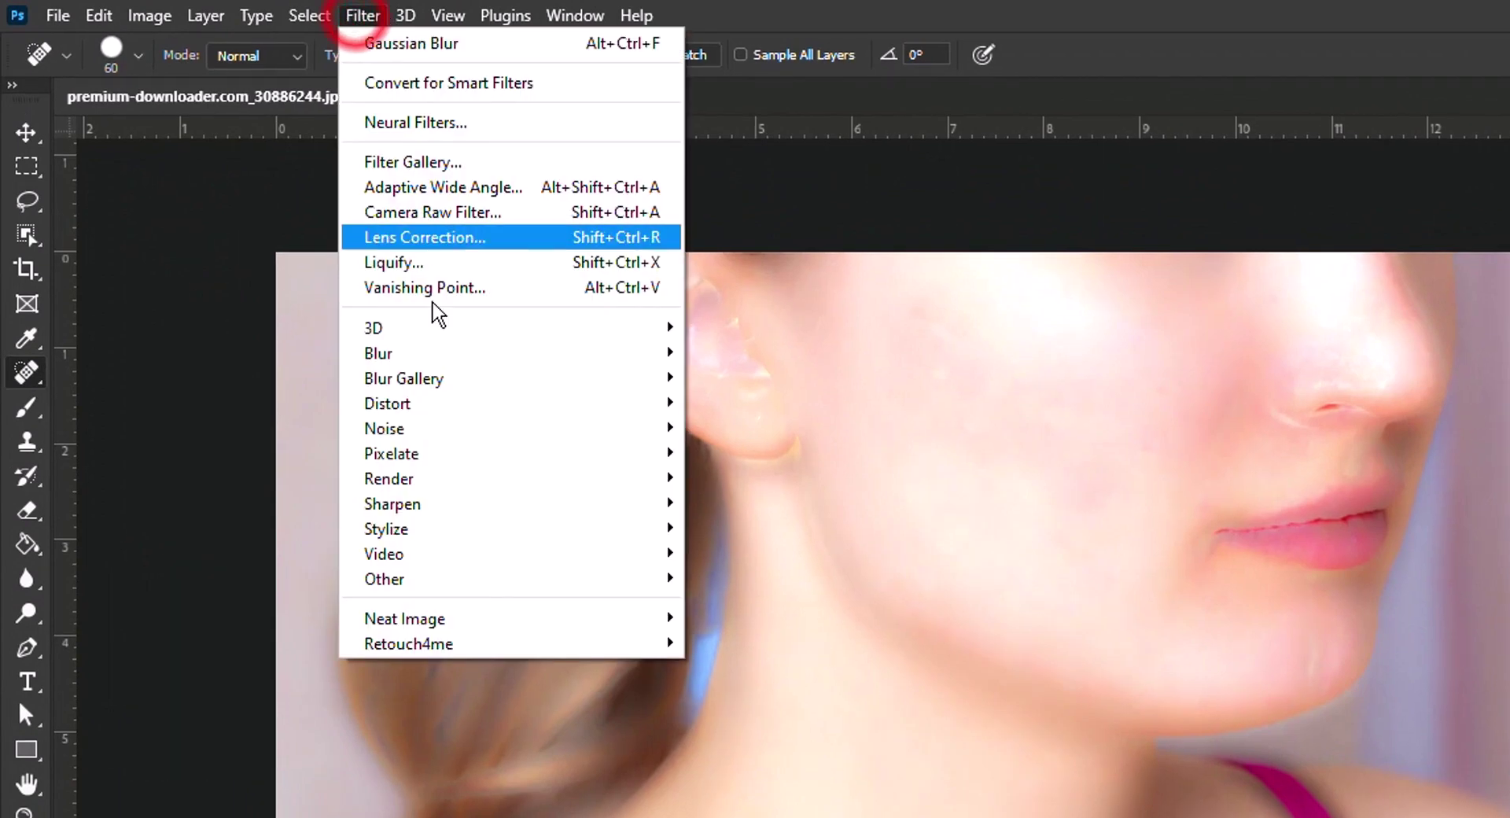
pyautogui.click(484, 352)
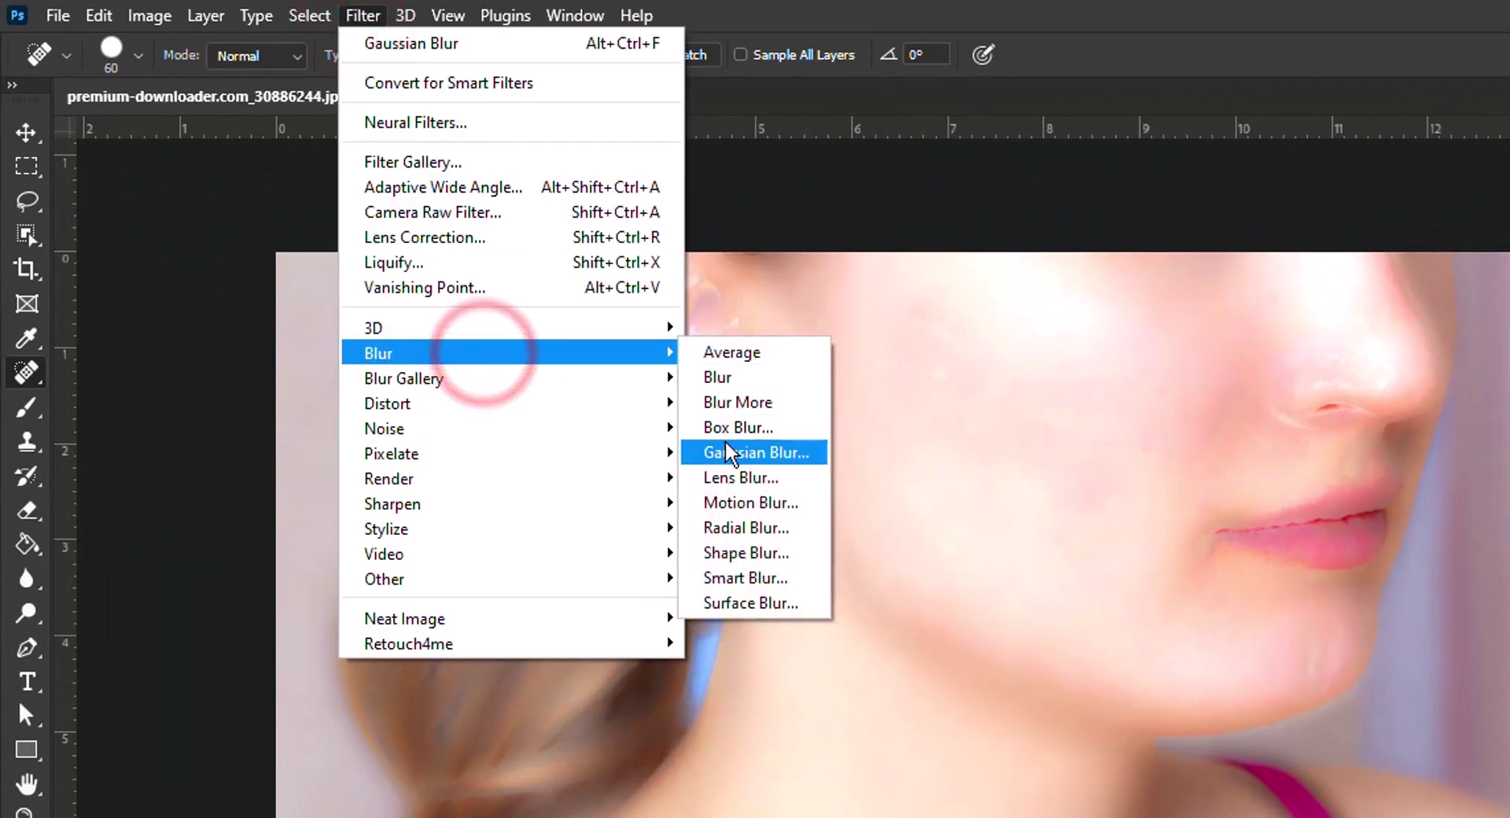
pyautogui.click(786, 452)
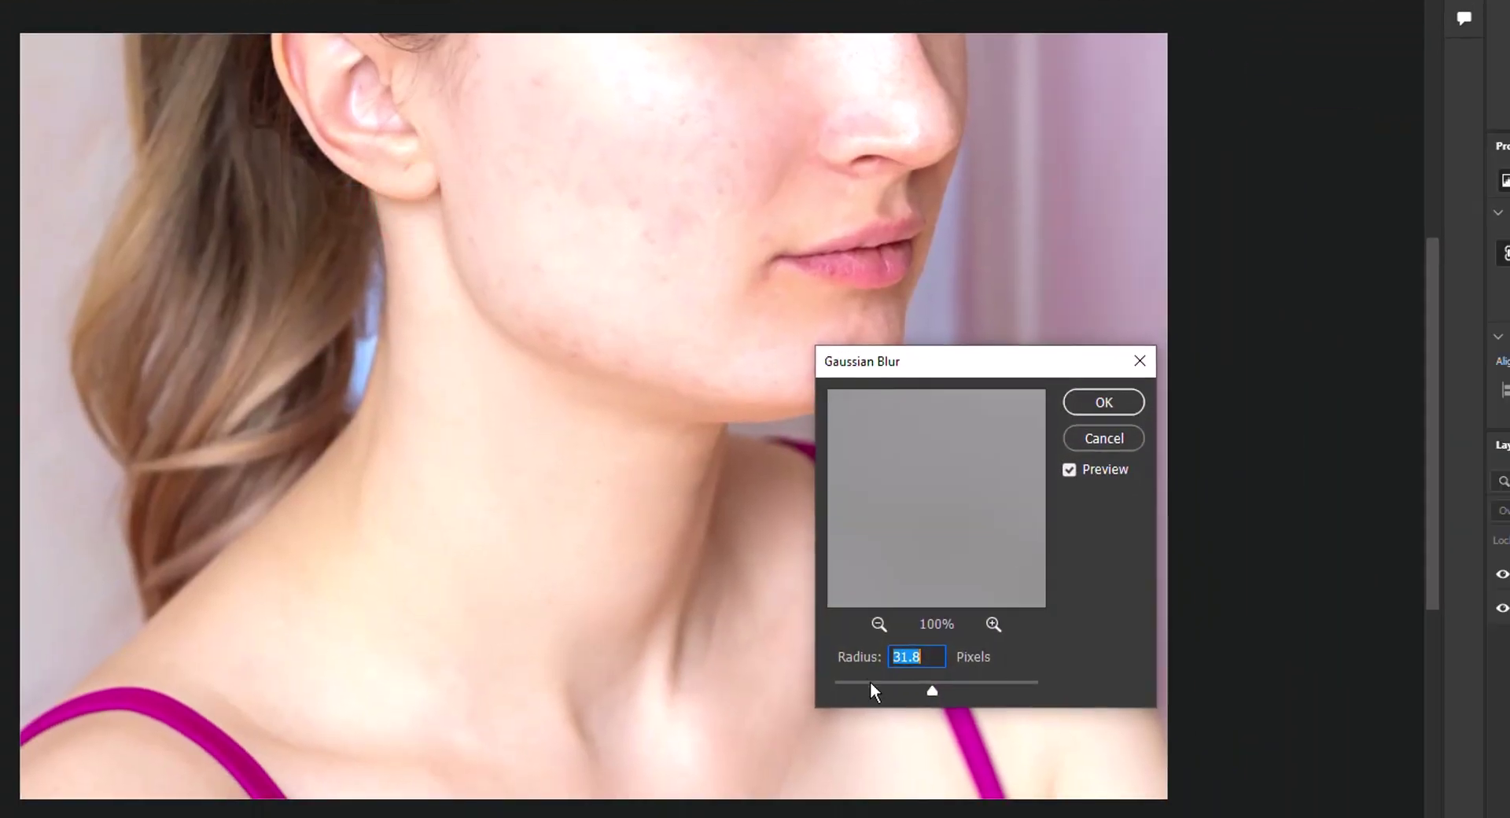
pyautogui.moveTo(876, 682); pyautogui.dragTo(881, 685)
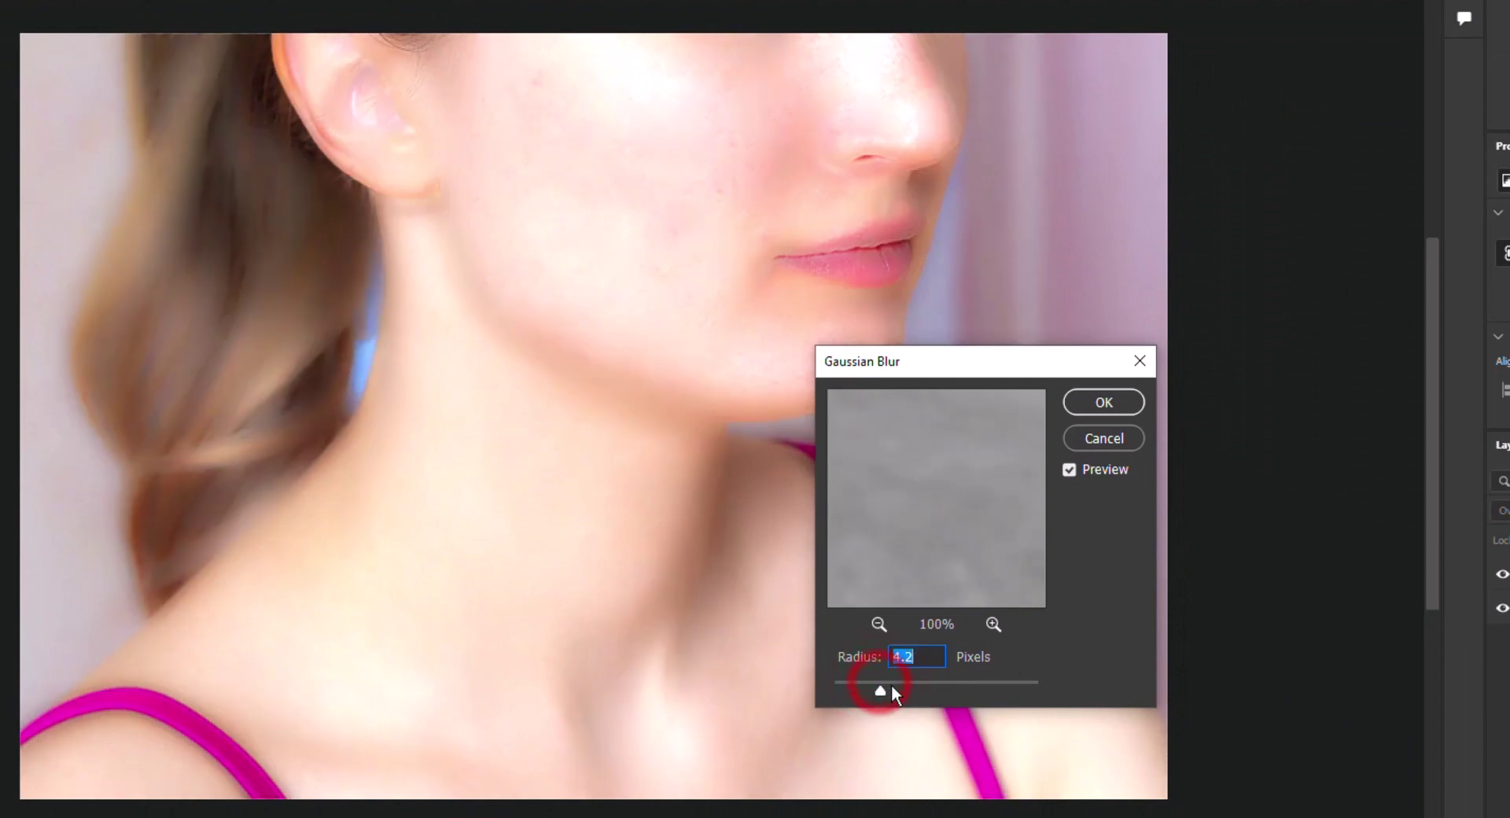
pyautogui.click(927, 682)
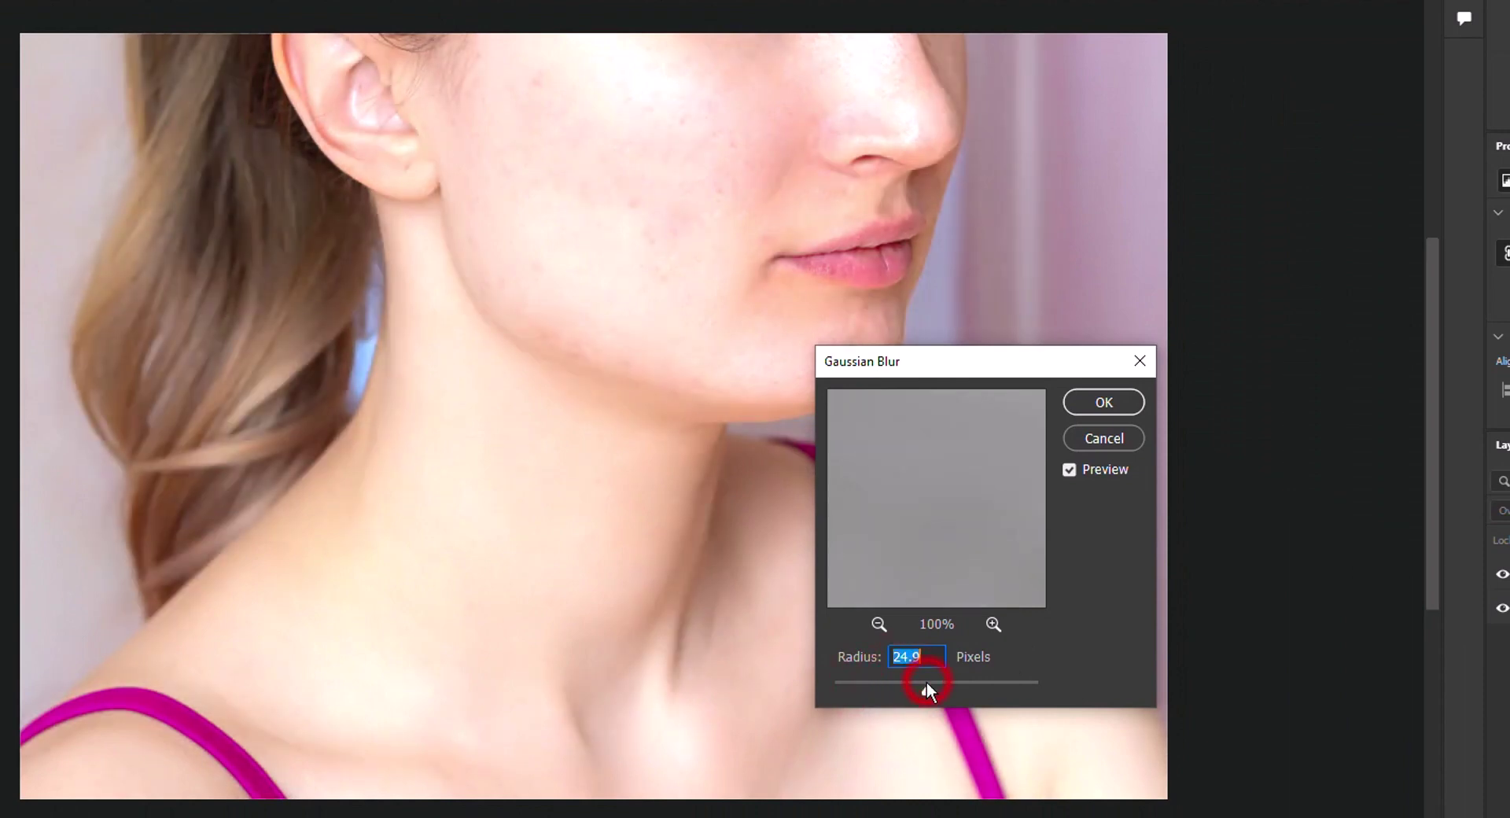
pyautogui.moveTo(927, 683); pyautogui.dragTo(910, 686)
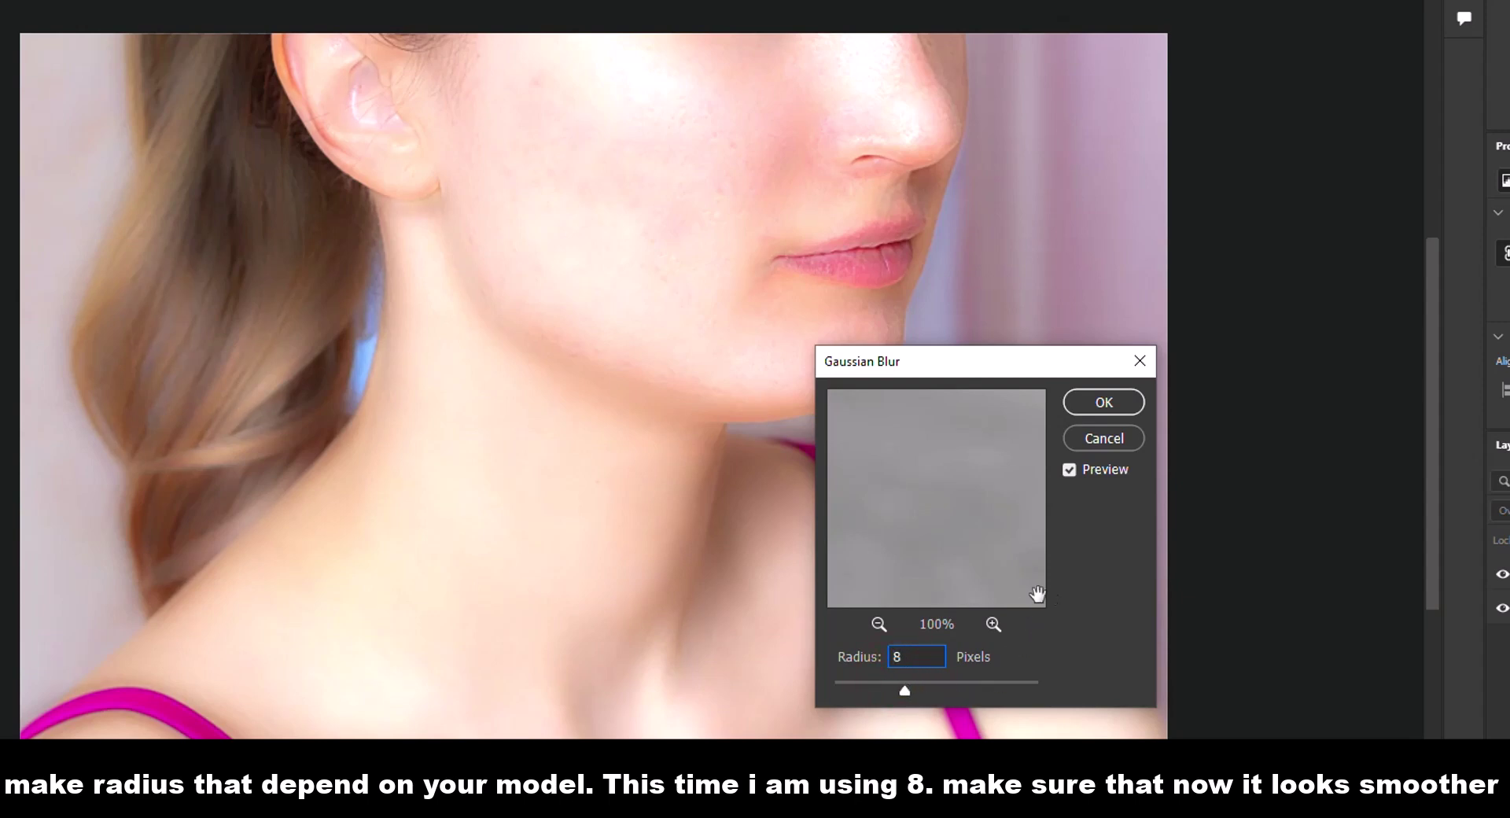
pyautogui.click(1081, 575)
pyautogui.click(1088, 405)
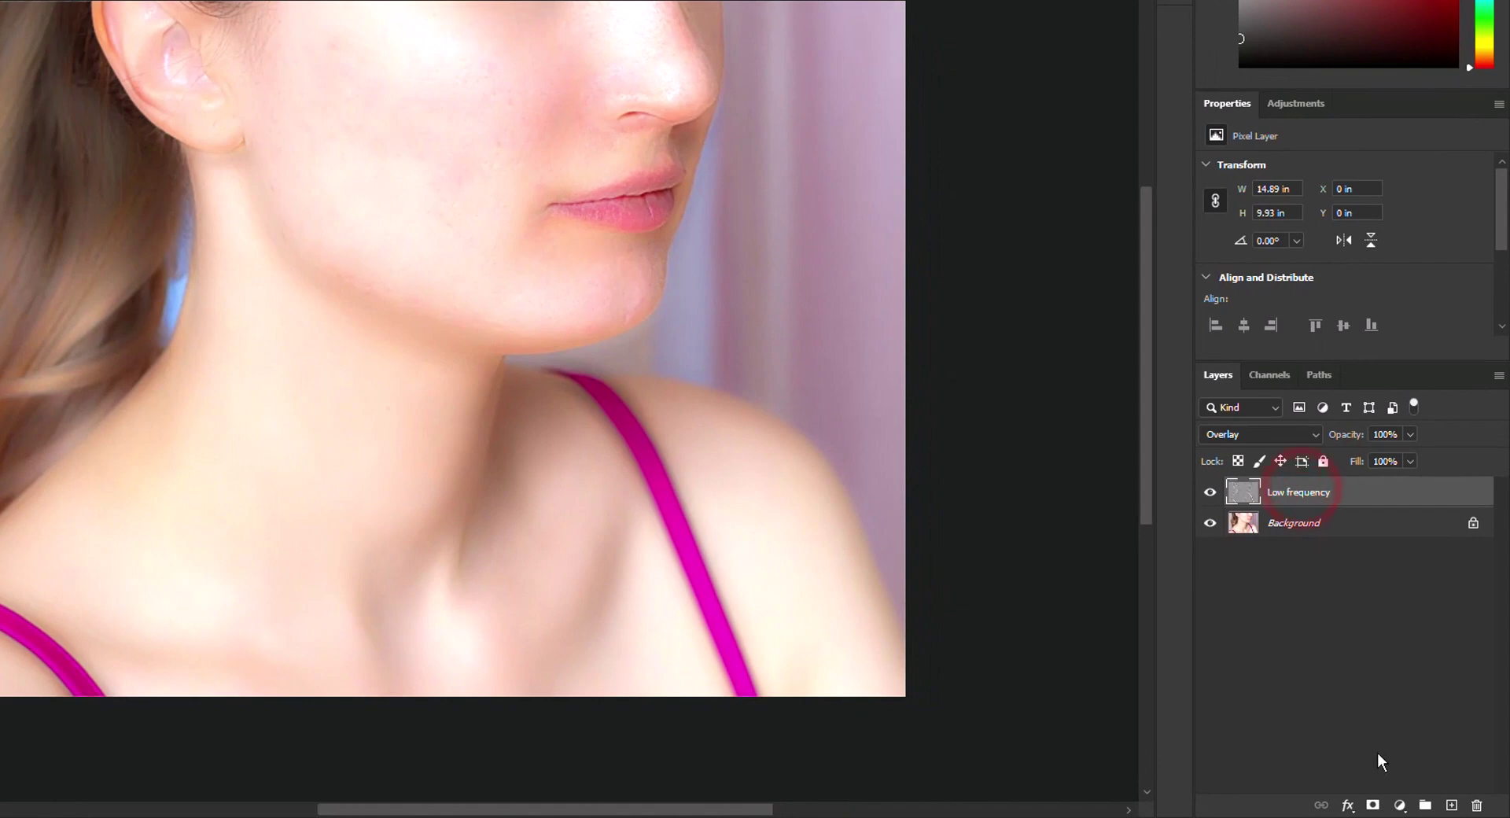
# - Add a black layer mask to the Low frequency layer and ready the Brush tool with white as the foreground color
pyautogui.keyDown('alt'); pyautogui.click(1374, 805); pyautogui.keyUp('alt')
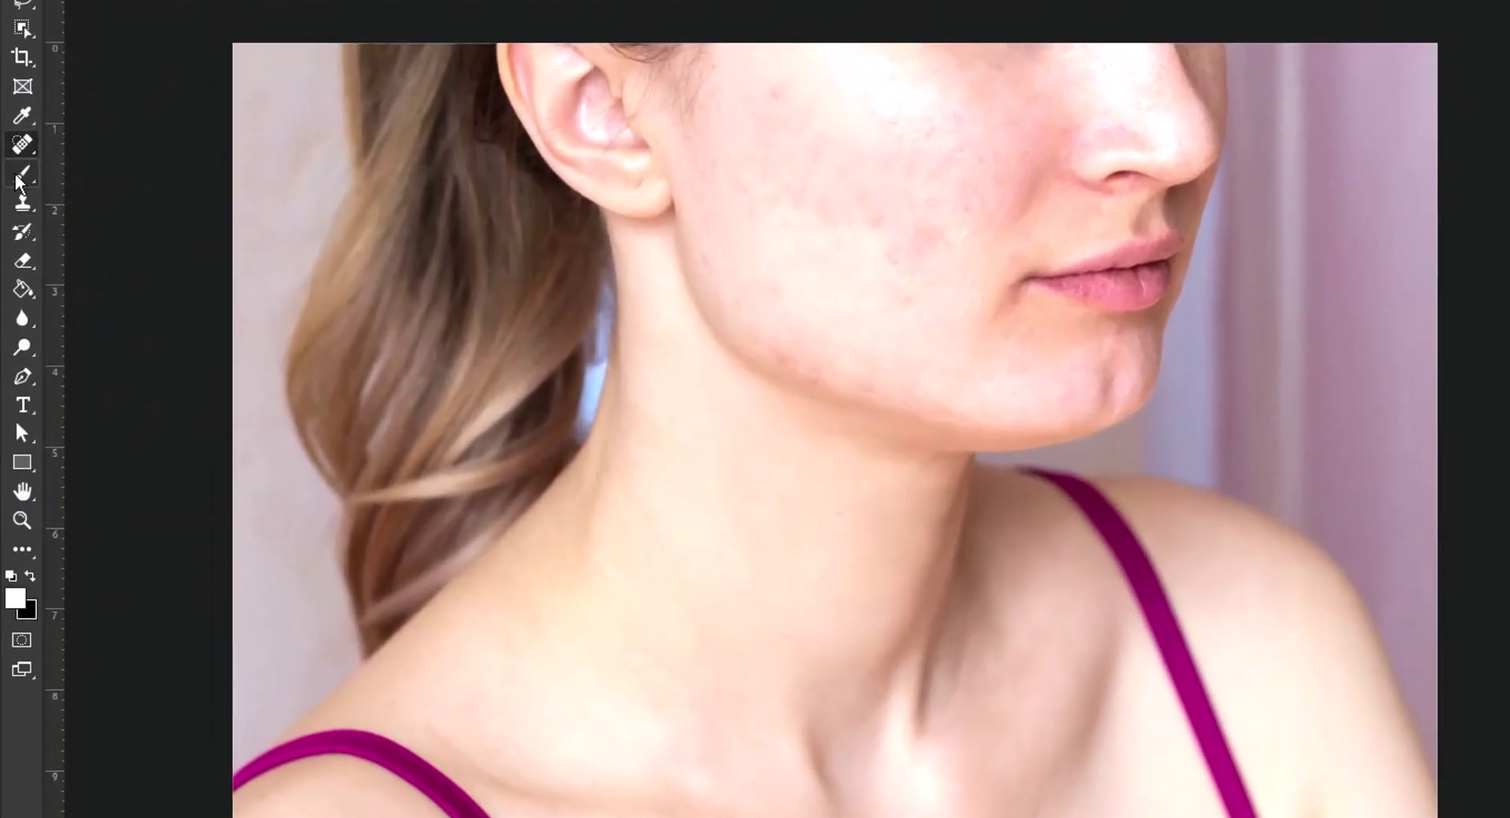
pyautogui.click(17, 202)
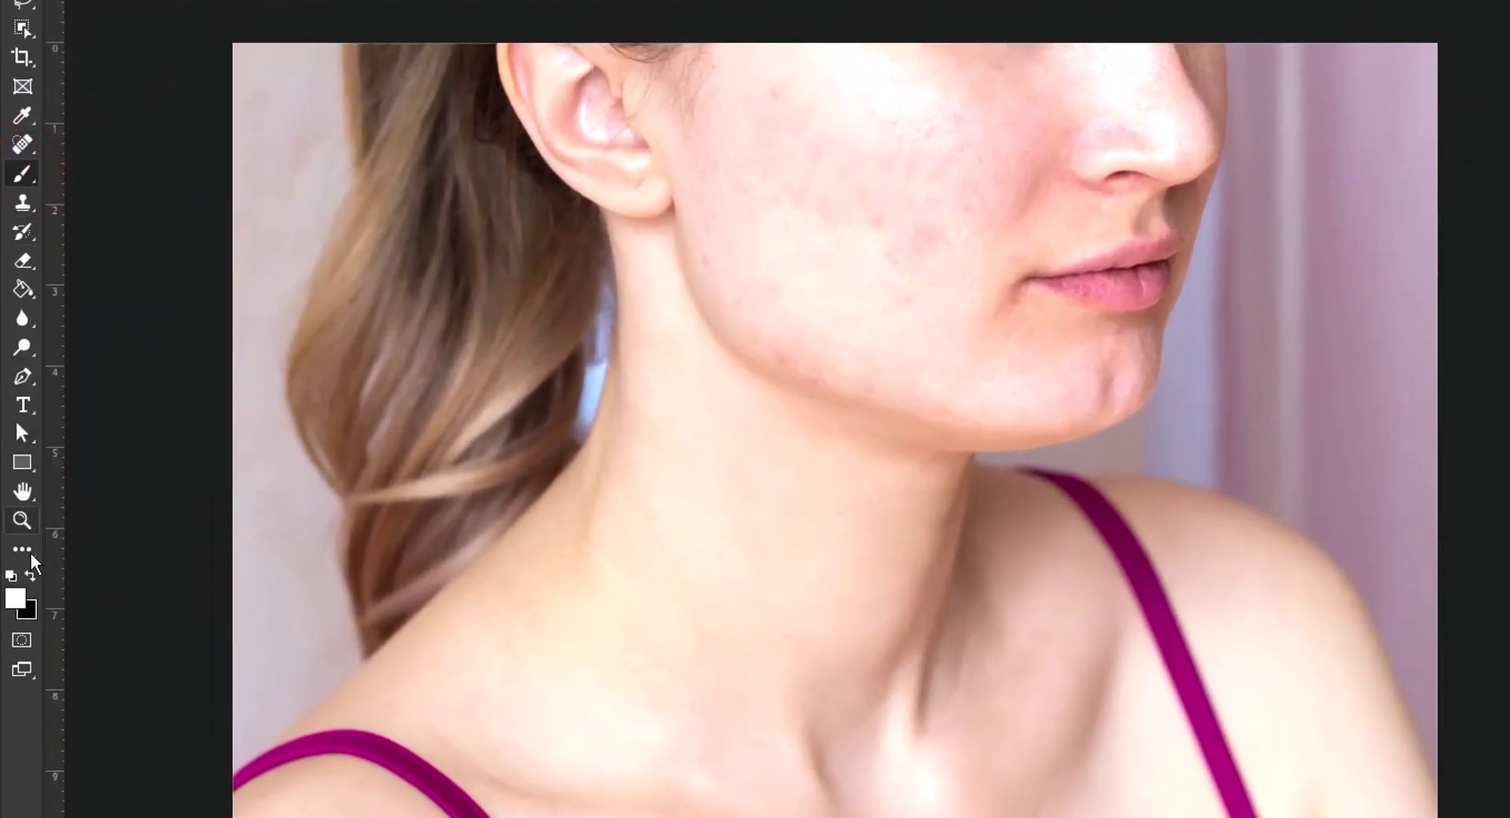
pyautogui.click(30, 575)
pyautogui.click(30, 575)
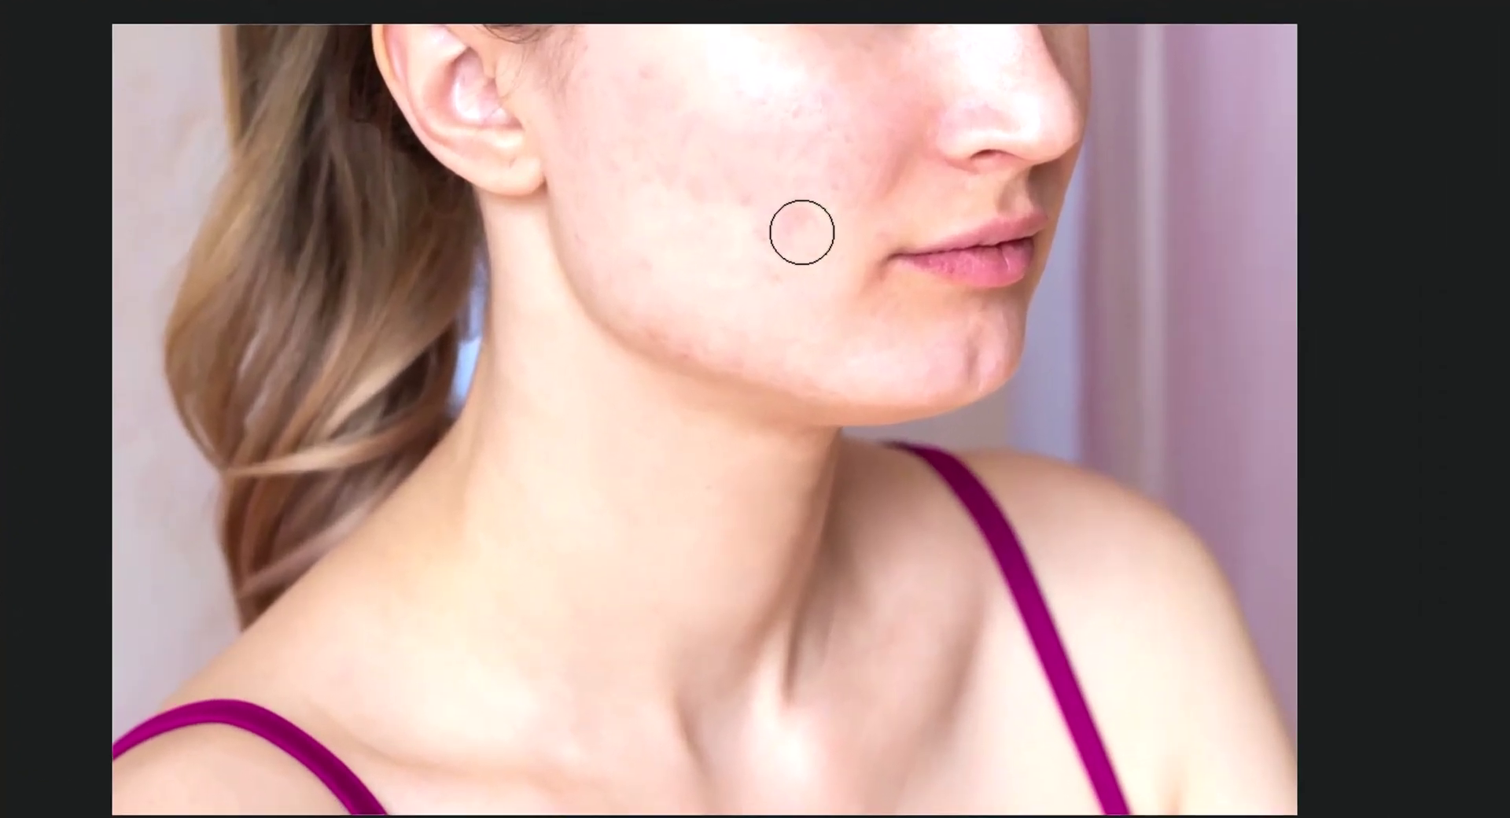
# - Paint white on the Low frequency mask over the cheek, nose area, chin and jaw to reveal the smoothing
pyautogui.moveTo(654, 299); pyautogui.dragTo(606, 297)
pyautogui.moveTo(725, 229)
pyautogui.mouseDown()
pyautogui.moveTo(772, 285)
pyautogui.moveTo(734, 321)
pyautogui.moveTo(820, 347)
pyautogui.moveTo(861, 326)
pyautogui.moveTo(839, 257)
pyautogui.moveTo(927, 203)
pyautogui.moveTo(789, 57)
pyautogui.moveTo(685, 88)
pyautogui.mouseUp()
pyautogui.moveTo(775, 67)
pyautogui.mouseDown()
pyautogui.moveTo(832, 143)
pyautogui.moveTo(848, 19)
pyautogui.mouseUp()
pyautogui.moveTo(715, 50)
pyautogui.mouseDown()
pyautogui.moveTo(692, 58)
pyautogui.moveTo(674, 168)
pyautogui.moveTo(813, 355)
pyautogui.moveTo(935, 320)
pyautogui.mouseUp()
pyautogui.scroll(2, 1100, 401)
pyautogui.moveTo(1085, 176); pyautogui.dragTo(1099, 787)
pyautogui.moveTo(816, 275)
pyautogui.mouseDown()
pyautogui.moveTo(874, 398)
pyautogui.moveTo(857, 310)
pyautogui.mouseUp()
pyautogui.moveTo(532, 323)
pyautogui.mouseDown()
pyautogui.moveTo(603, 590)
pyautogui.moveTo(489, 617)
pyautogui.mouseUp()
pyautogui.moveTo(411, 648)
pyautogui.mouseDown()
pyautogui.moveTo(860, 435)
pyautogui.moveTo(1015, 423)
pyautogui.moveTo(769, 499)
pyautogui.mouseUp()
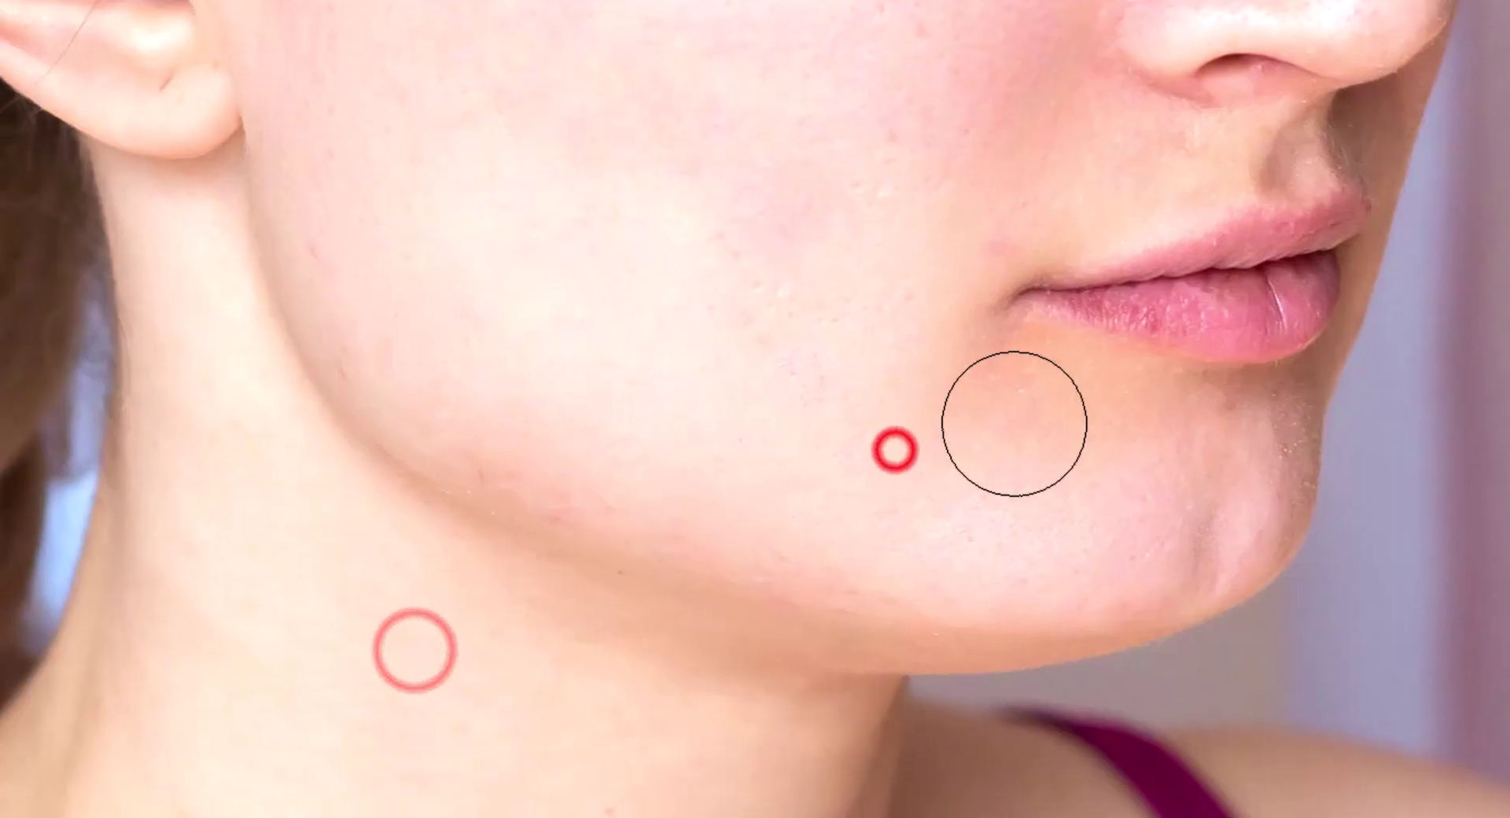
# - Paint white on the mask over the neck, shoulders and upper chest, staying on the skin
pyautogui.click(674, 607)
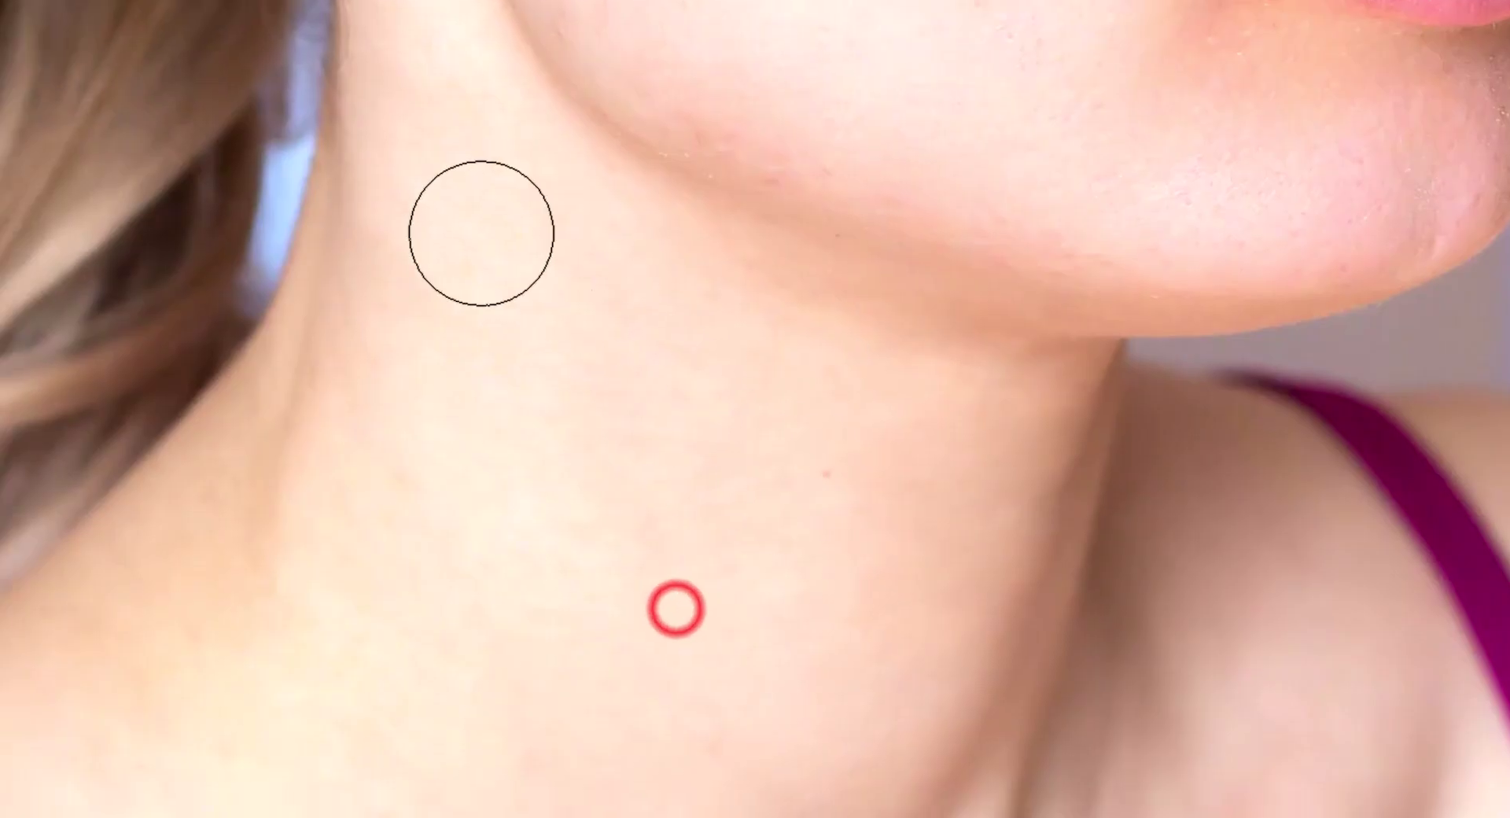
pyautogui.moveTo(480, 233)
pyautogui.mouseDown()
pyautogui.moveTo(540, 354)
pyautogui.moveTo(576, 502)
pyautogui.moveTo(534, 589)
pyautogui.moveTo(412, 685)
pyautogui.mouseUp()
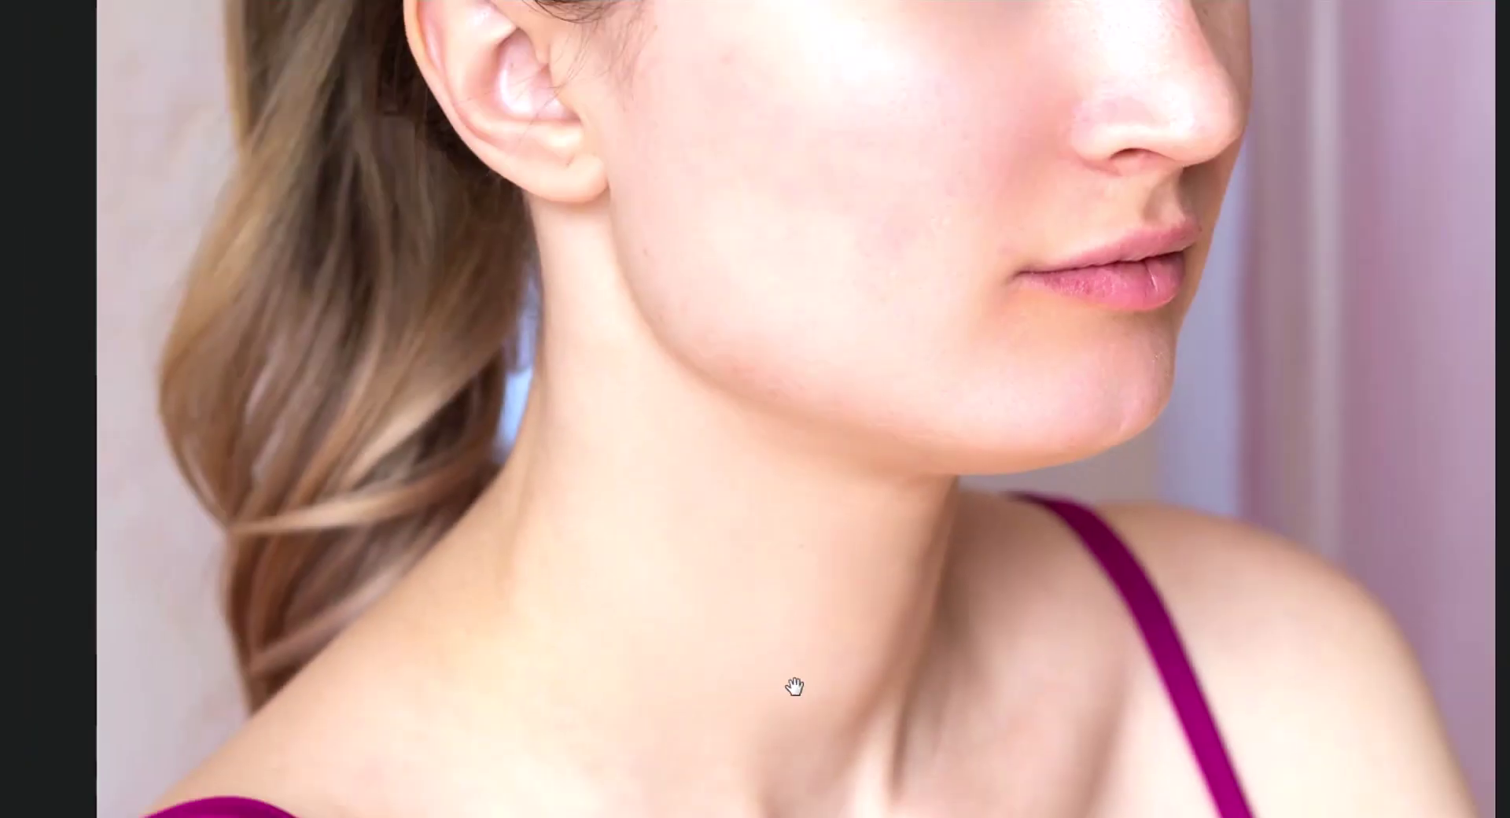
pyautogui.click(795, 681)
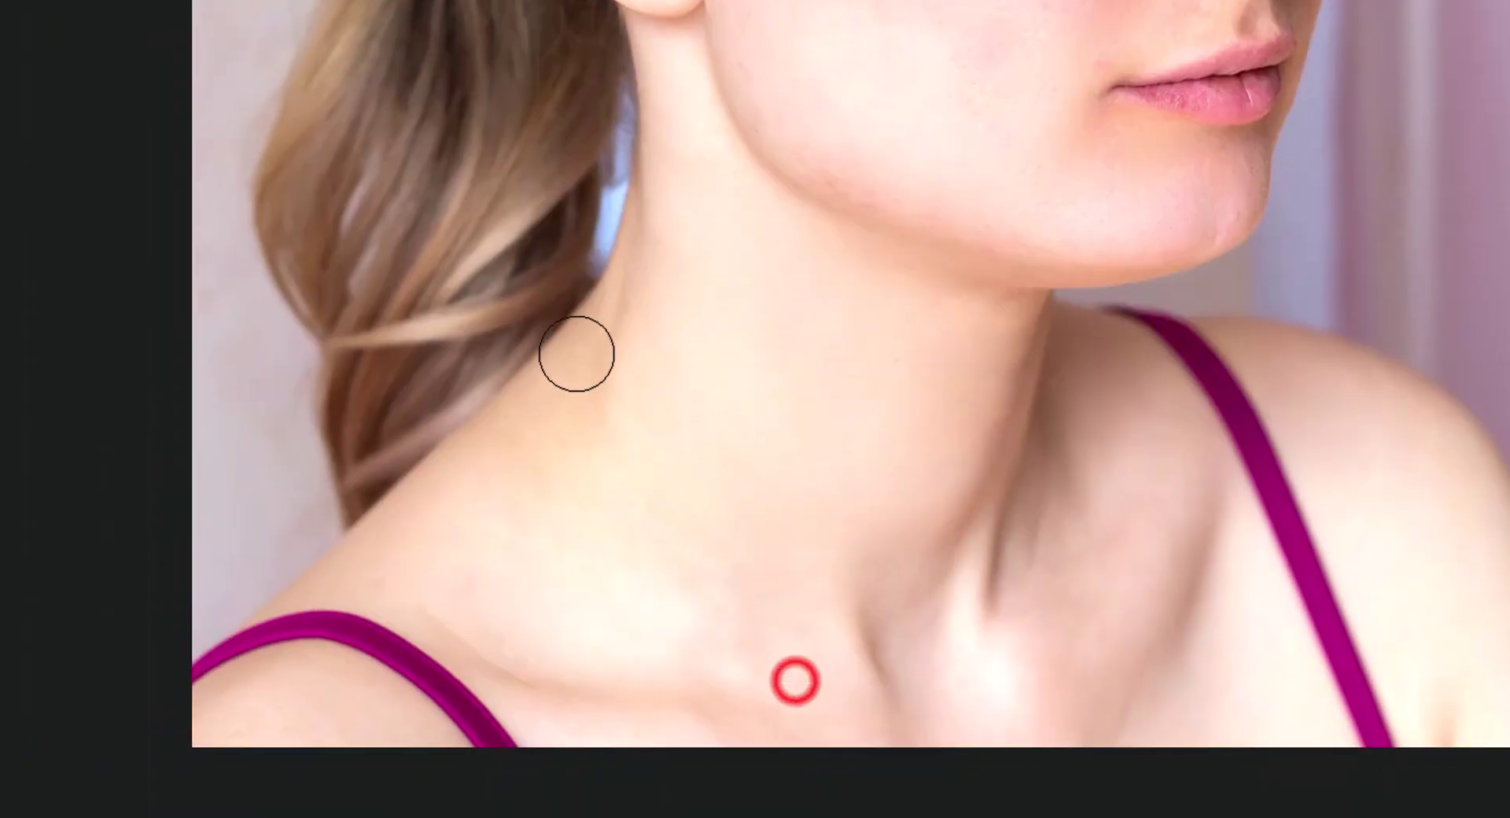
pyautogui.moveTo(575, 372)
pyautogui.mouseDown()
pyautogui.moveTo(417, 561)
pyautogui.moveTo(590, 573)
pyautogui.mouseUp()
pyautogui.moveTo(938, 624); pyautogui.dragTo(941, 669)
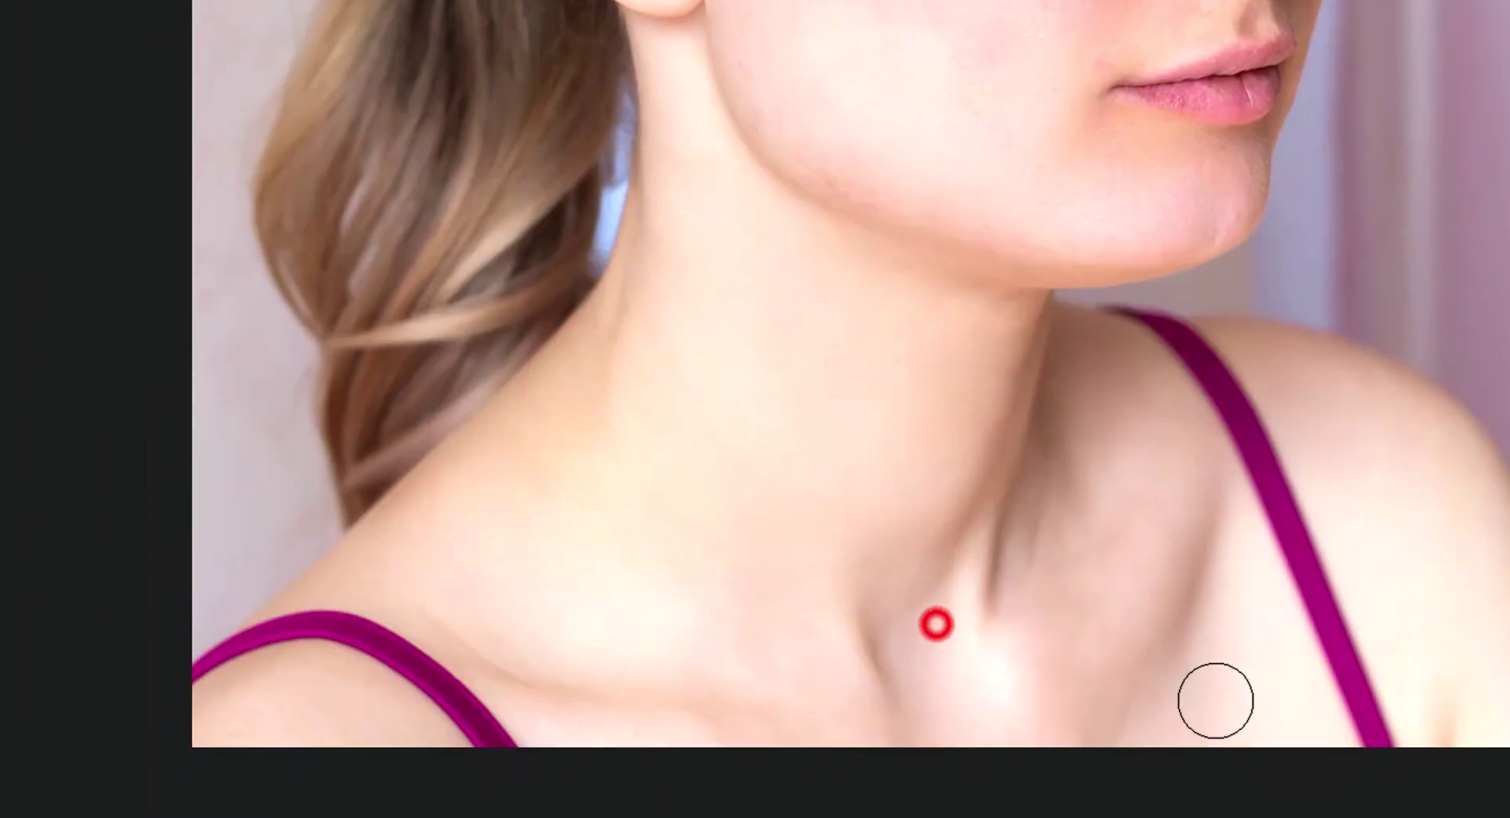
pyautogui.moveTo(1215, 700); pyautogui.dragTo(1246, 713)
pyautogui.moveTo(1377, 542)
pyautogui.mouseDown()
pyautogui.moveTo(1340, 433)
pyautogui.moveTo(1399, 465)
pyautogui.moveTo(1301, 374)
pyautogui.moveTo(1496, 758)
pyautogui.mouseUp()
pyautogui.moveTo(1251, 657); pyautogui.dragTo(1243, 771)
pyautogui.moveTo(1123, 361); pyautogui.dragTo(1047, 488)
pyautogui.moveTo(688, 678); pyautogui.dragTo(847, 535)
pyautogui.moveTo(537, 592)
pyautogui.mouseDown()
pyautogui.moveTo(398, 587)
pyautogui.moveTo(644, 581)
pyautogui.moveTo(921, 624)
pyautogui.mouseUp()
pyautogui.moveTo(1102, 350); pyautogui.dragTo(856, 711)
pyautogui.moveTo(892, 233)
pyautogui.mouseDown()
pyautogui.moveTo(739, 160)
pyautogui.moveTo(949, 167)
pyautogui.mouseUp()
# - Paint the ear white on the Low frequency mask with a smaller brush, then fit the whole photo in view
pyautogui.moveTo(559, 387); pyautogui.dragTo(559, 456)
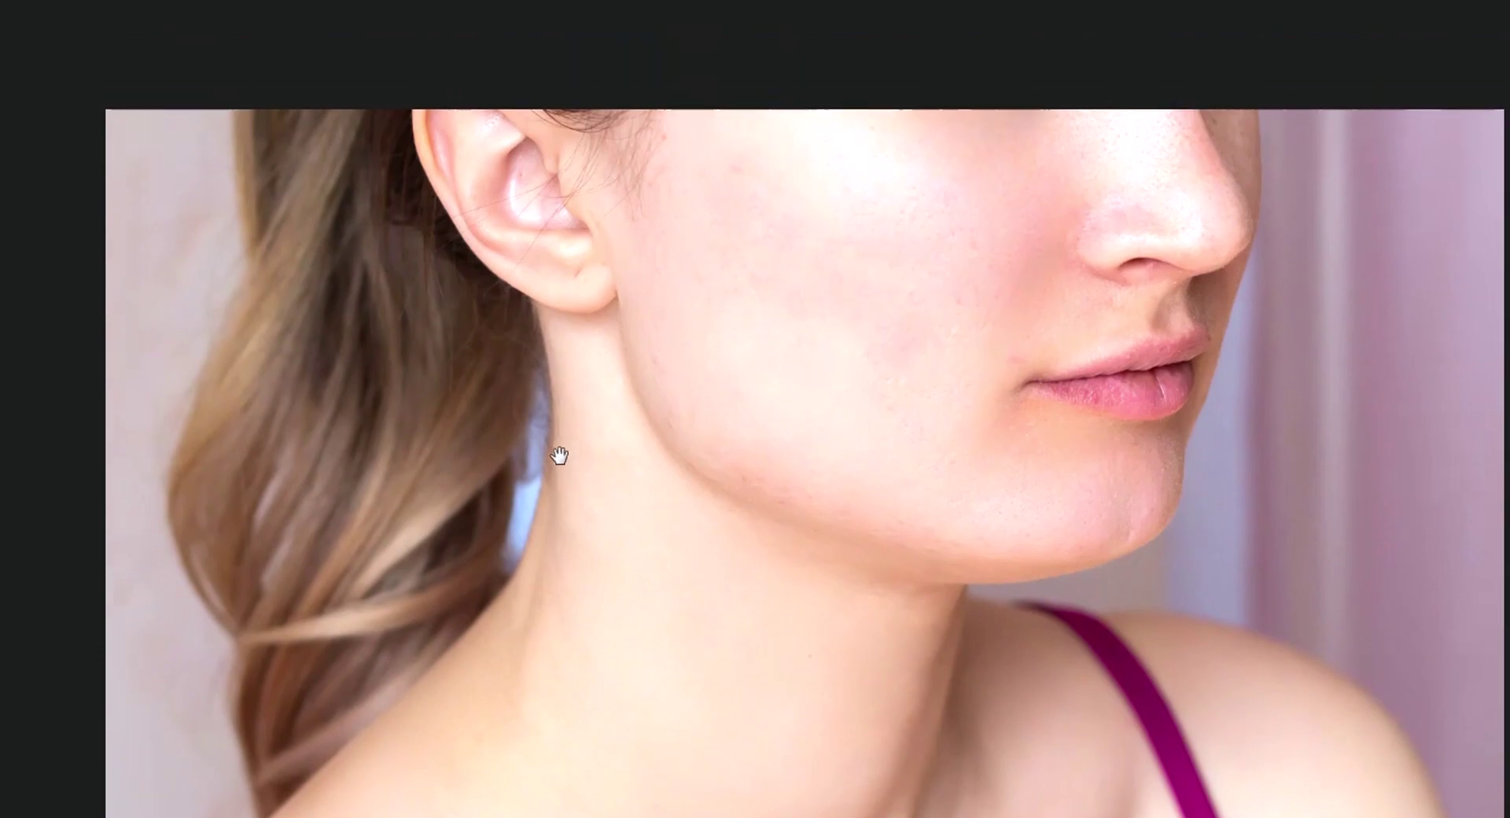
pyautogui.scroll(5, 551, 393)
pyautogui.moveTo(537, 250); pyautogui.dragTo(631, 610)
pyautogui.press('[')
pyautogui.click(654, 493)
pyautogui.press('[')
pyautogui.press('[')
pyautogui.press('[')
pyautogui.press('[')
pyautogui.press('[')
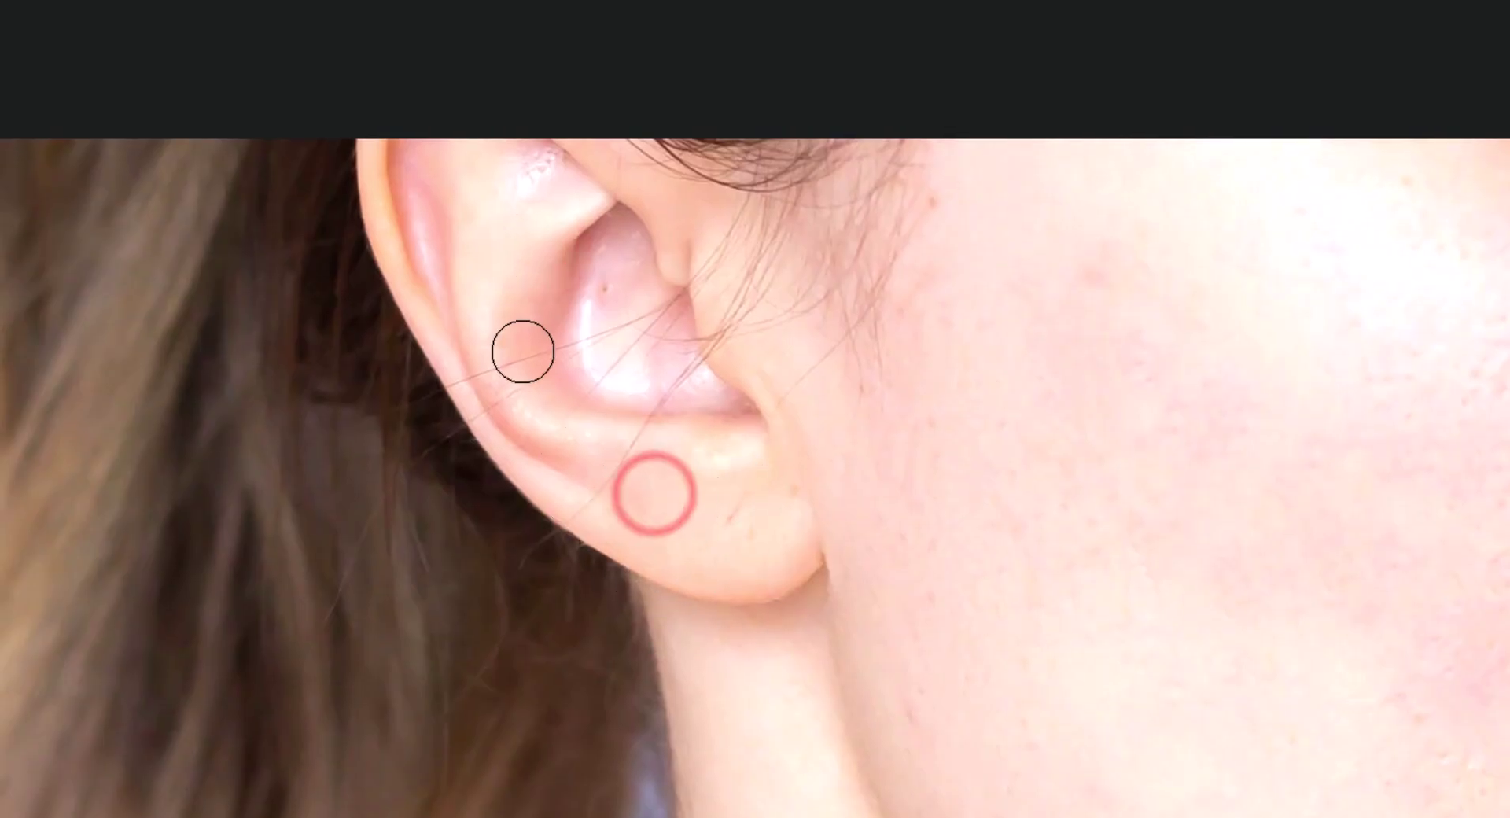
pyautogui.click(521, 347)
pyautogui.moveTo(621, 239); pyautogui.dragTo(627, 340)
pyautogui.moveTo(544, 171); pyautogui.dragTo(472, 257)
pyautogui.moveTo(390, 167); pyautogui.dragTo(587, 482)
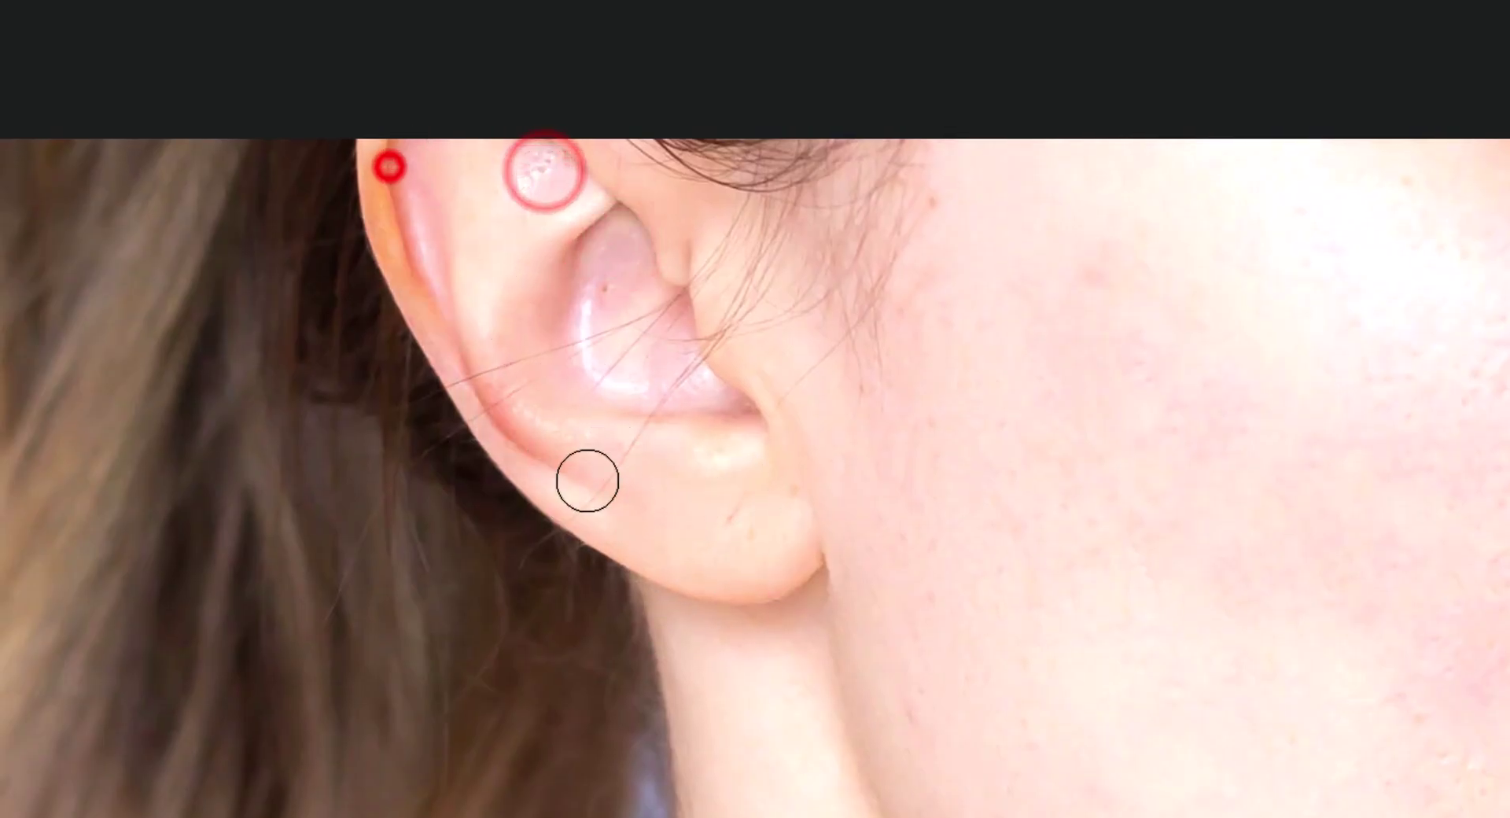
pyautogui.scroll(-2, 1067, 539)
pyautogui.scroll(-2, 1066, 539)
pyautogui.moveTo(1164, 553); pyautogui.dragTo(938, 371)
pyautogui.scroll(-2, 991, 424)
pyautogui.hotkey('ctrl', '0')
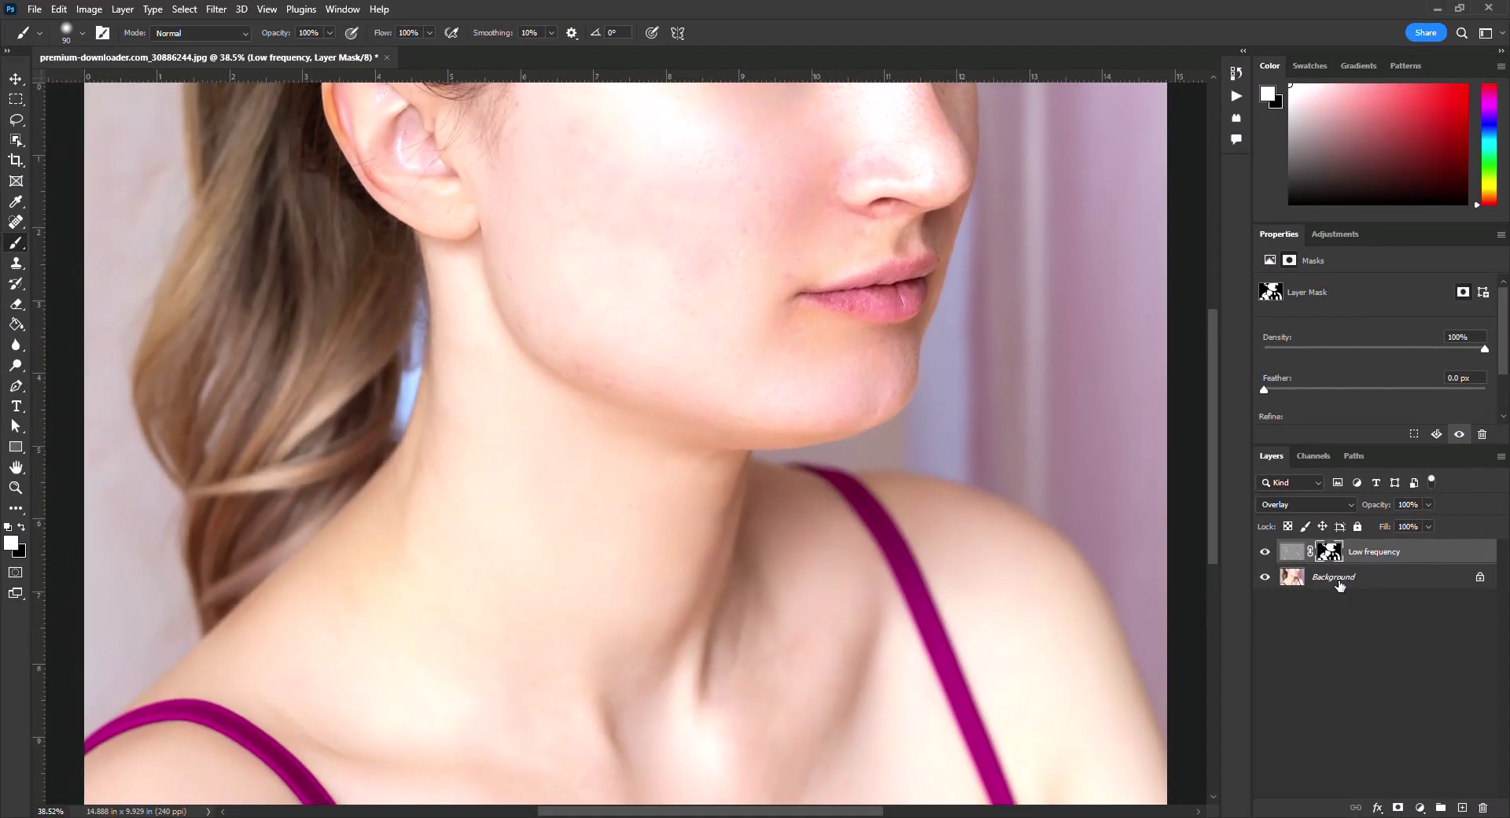
# - Duplicate the Background layer and merge the copy with the masked Low frequency layer
pyautogui.click(1338, 580)
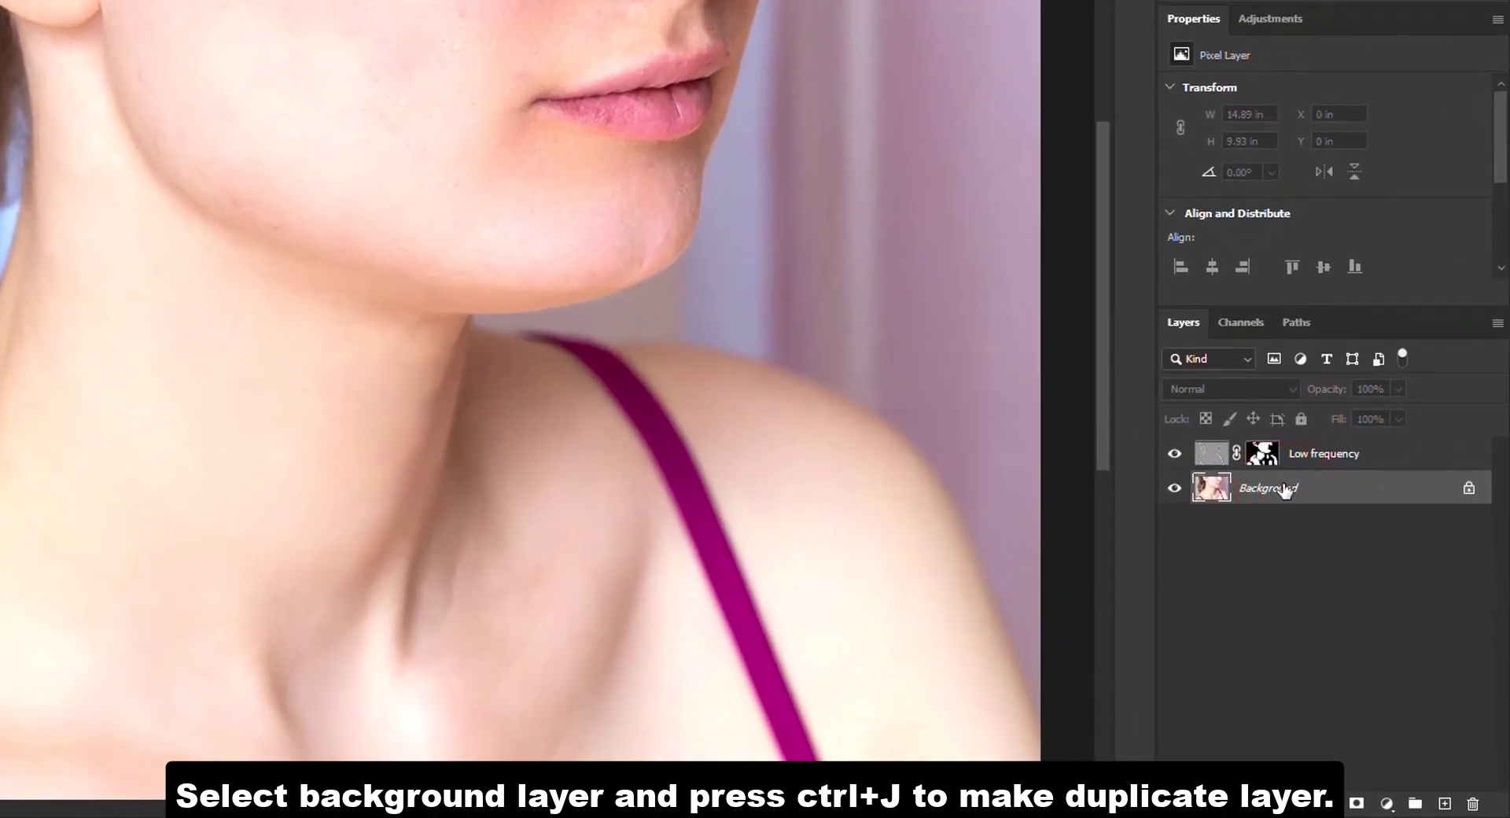
pyautogui.hotkey('ctrl', 'j')
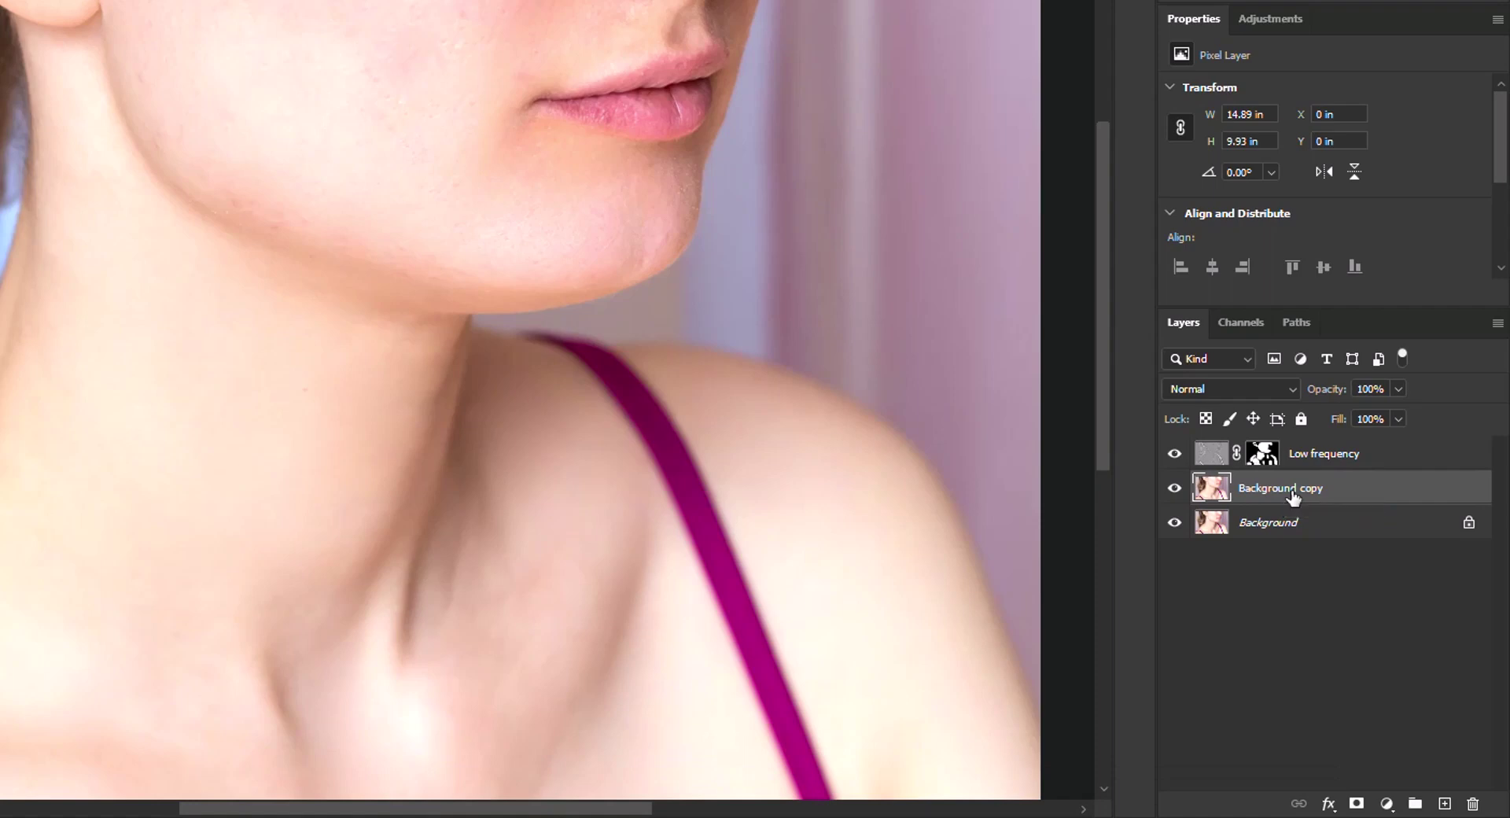
pyautogui.keyDown('ctrl'); pyautogui.click(1308, 458); pyautogui.keyUp('ctrl')
pyautogui.rightClick(1310, 456)
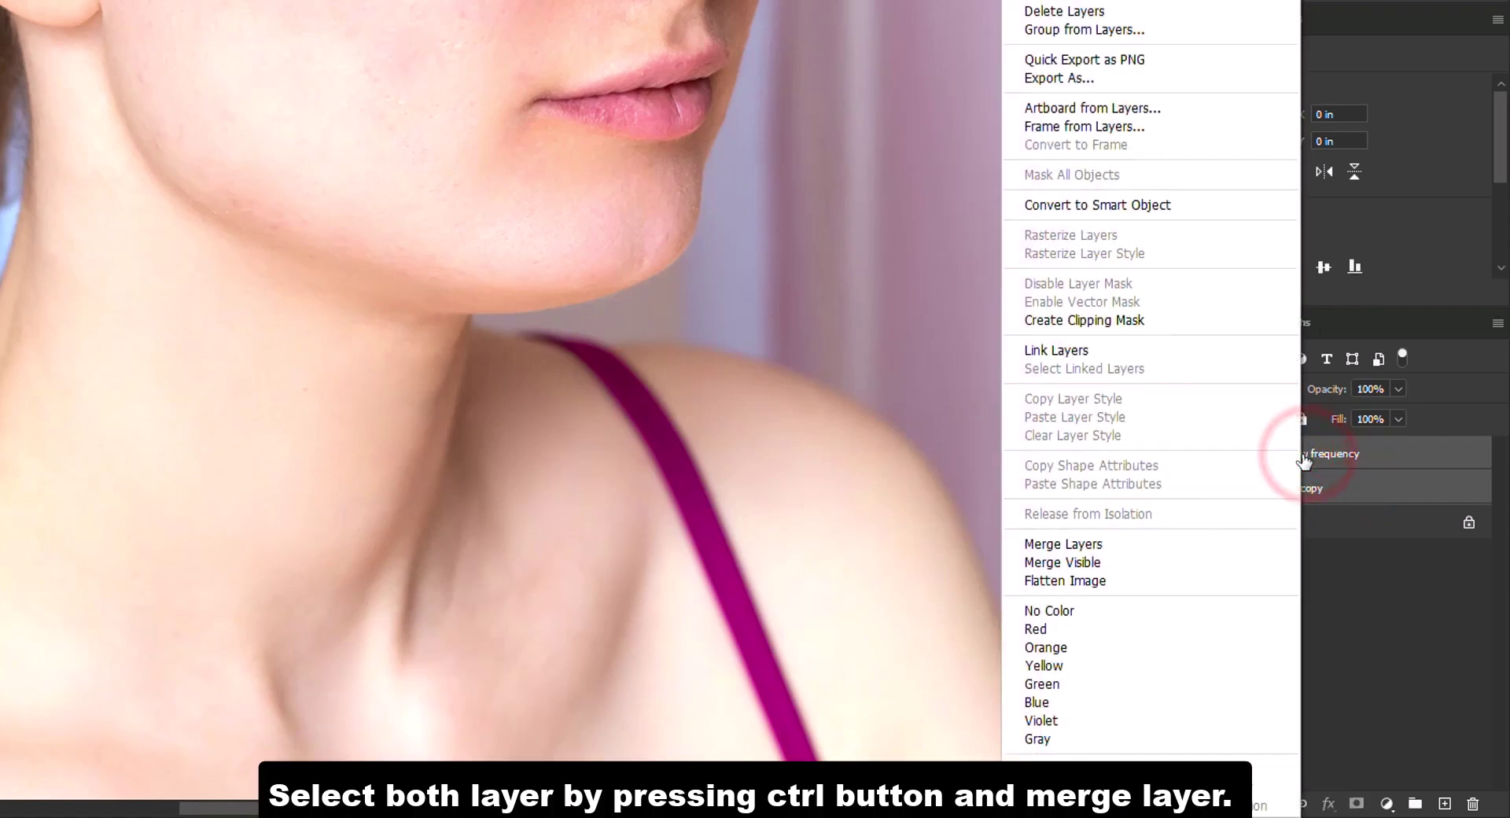
pyautogui.click(1085, 545)
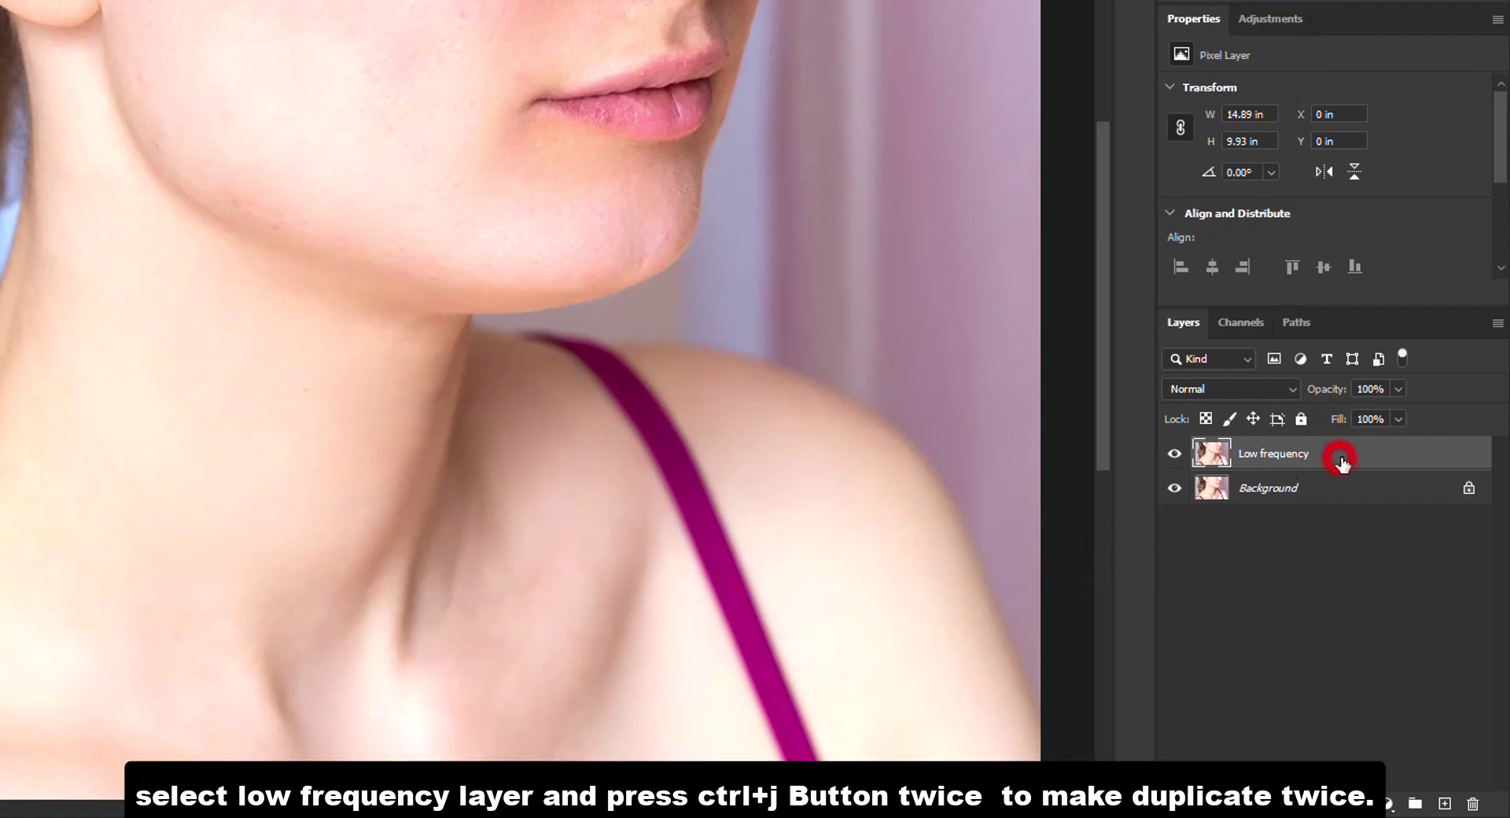
# - Duplicate the merged Low frequency layer twice and rename the uppermost copy "high frequncy"
pyautogui.hotkey('ctrl', 'j')
pyautogui.hotkey('ctrl', 'j')
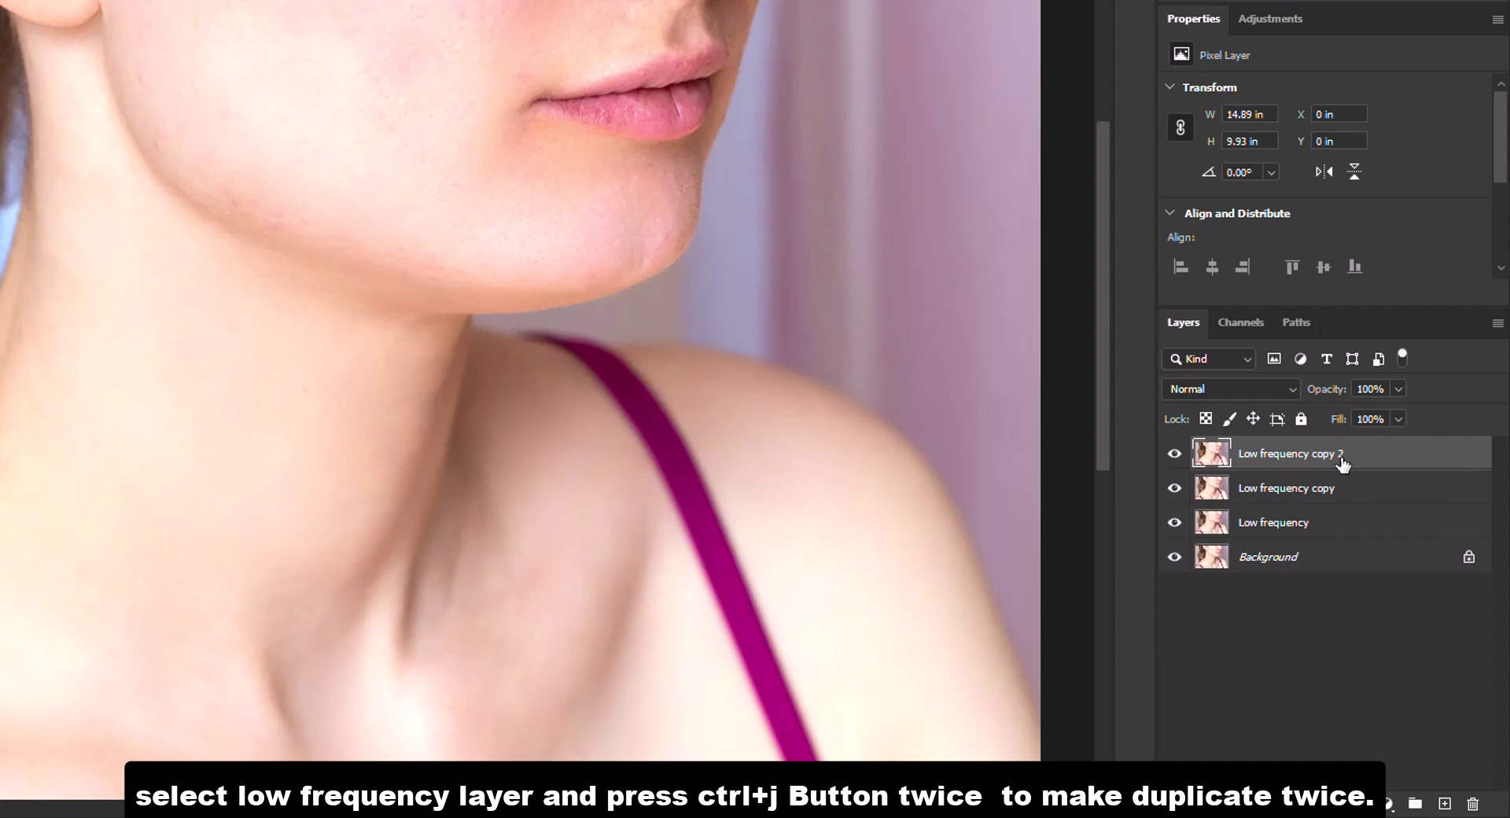
pyautogui.doubleClick(1270, 454)
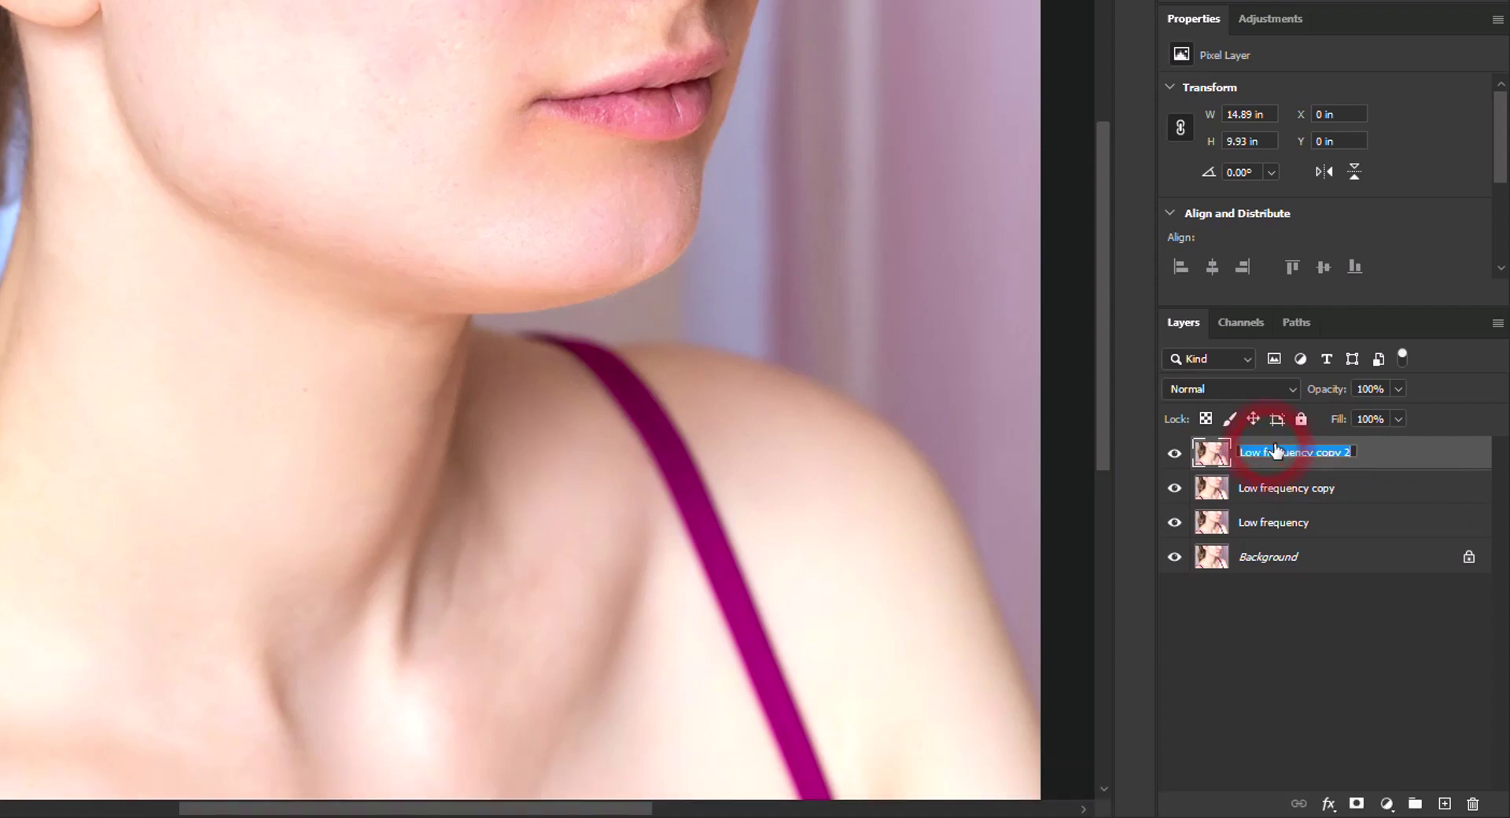
pyautogui.write('high frequncy')
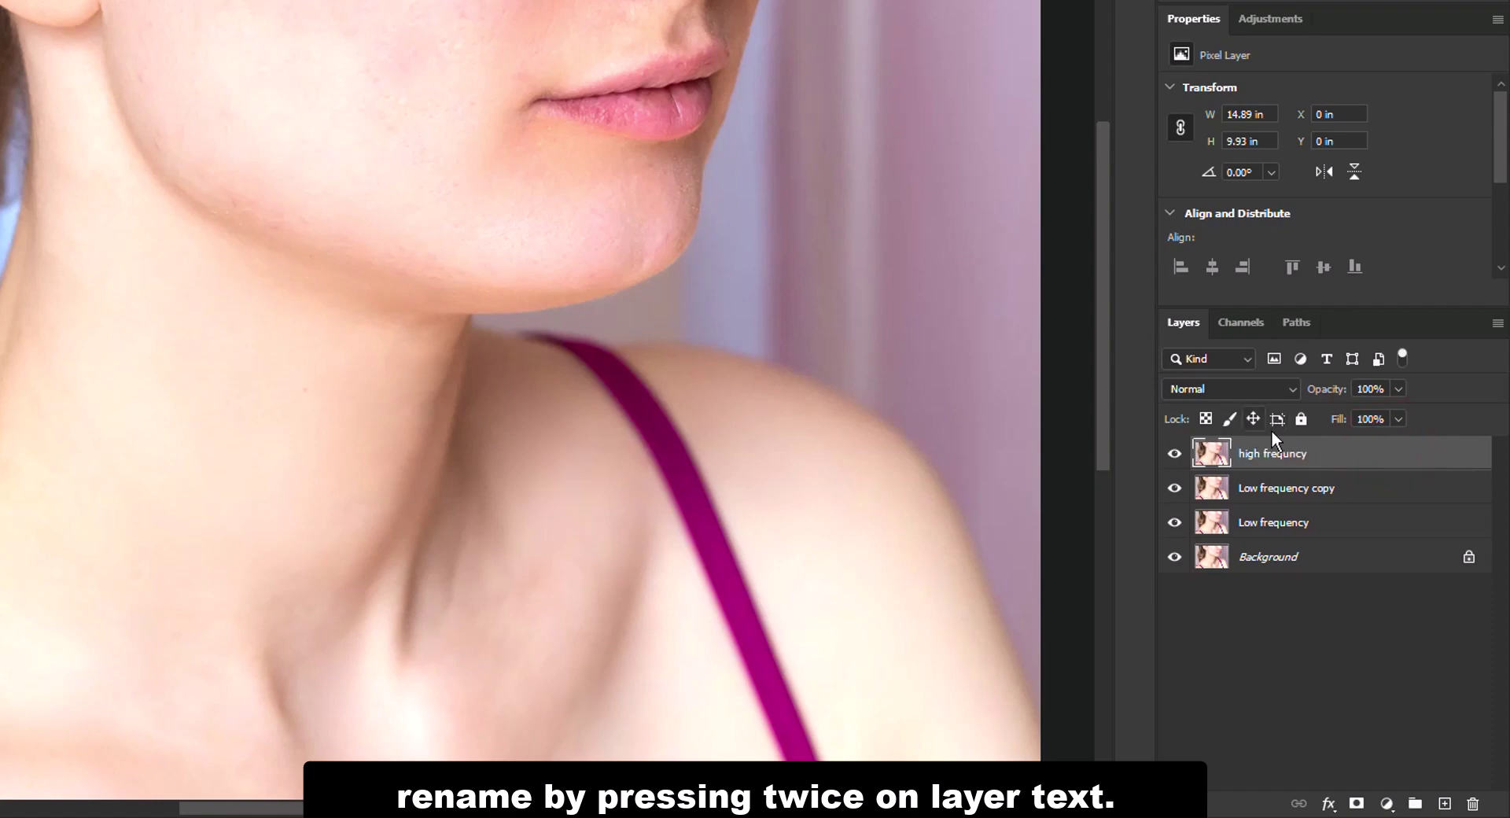
# - Set the high frequncy layer's blend mode to Vivid Light and invert its colors
pyautogui.click(1259, 387)
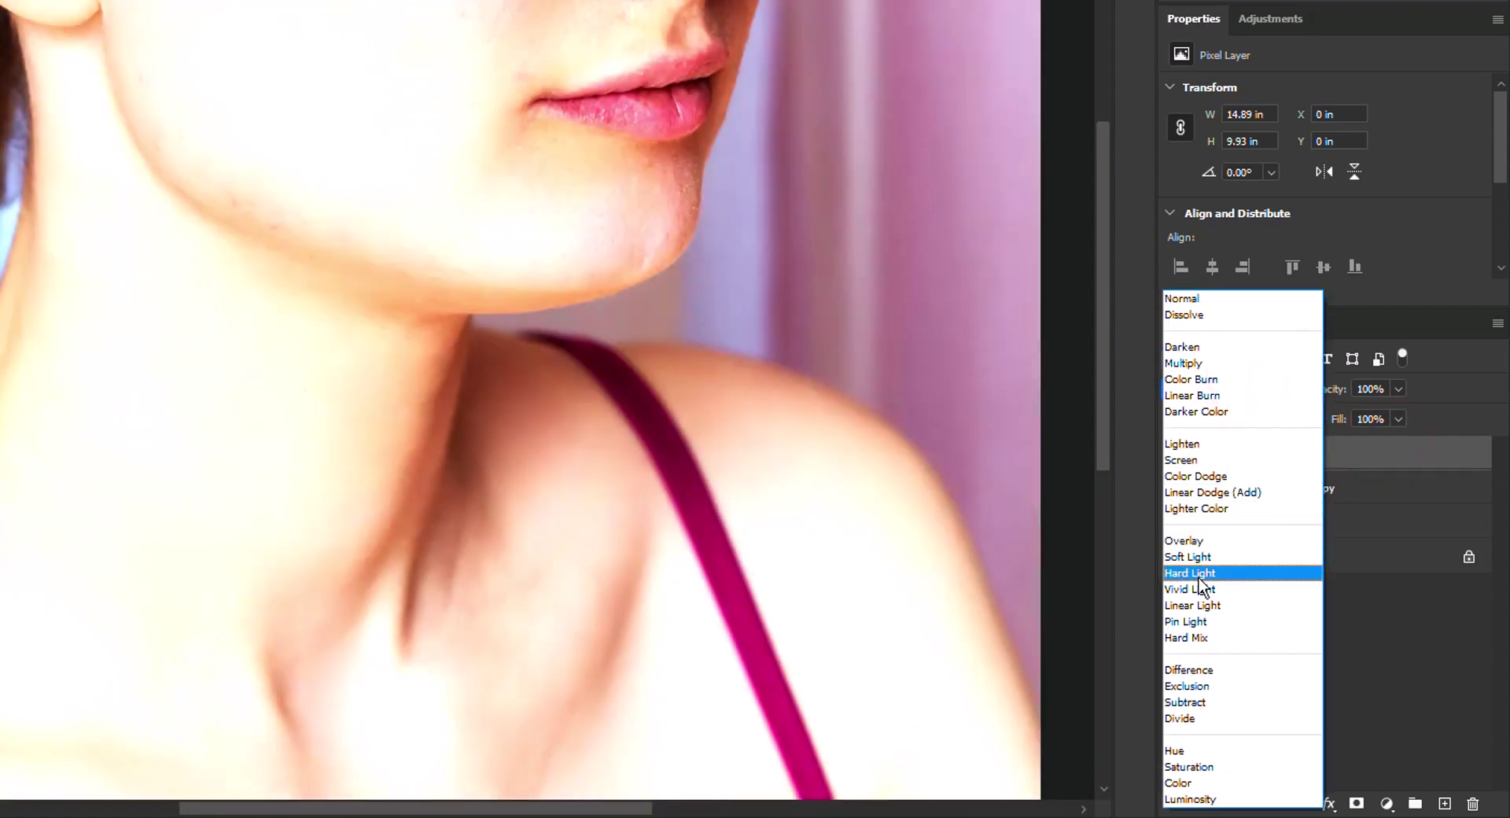
pyautogui.click(1196, 588)
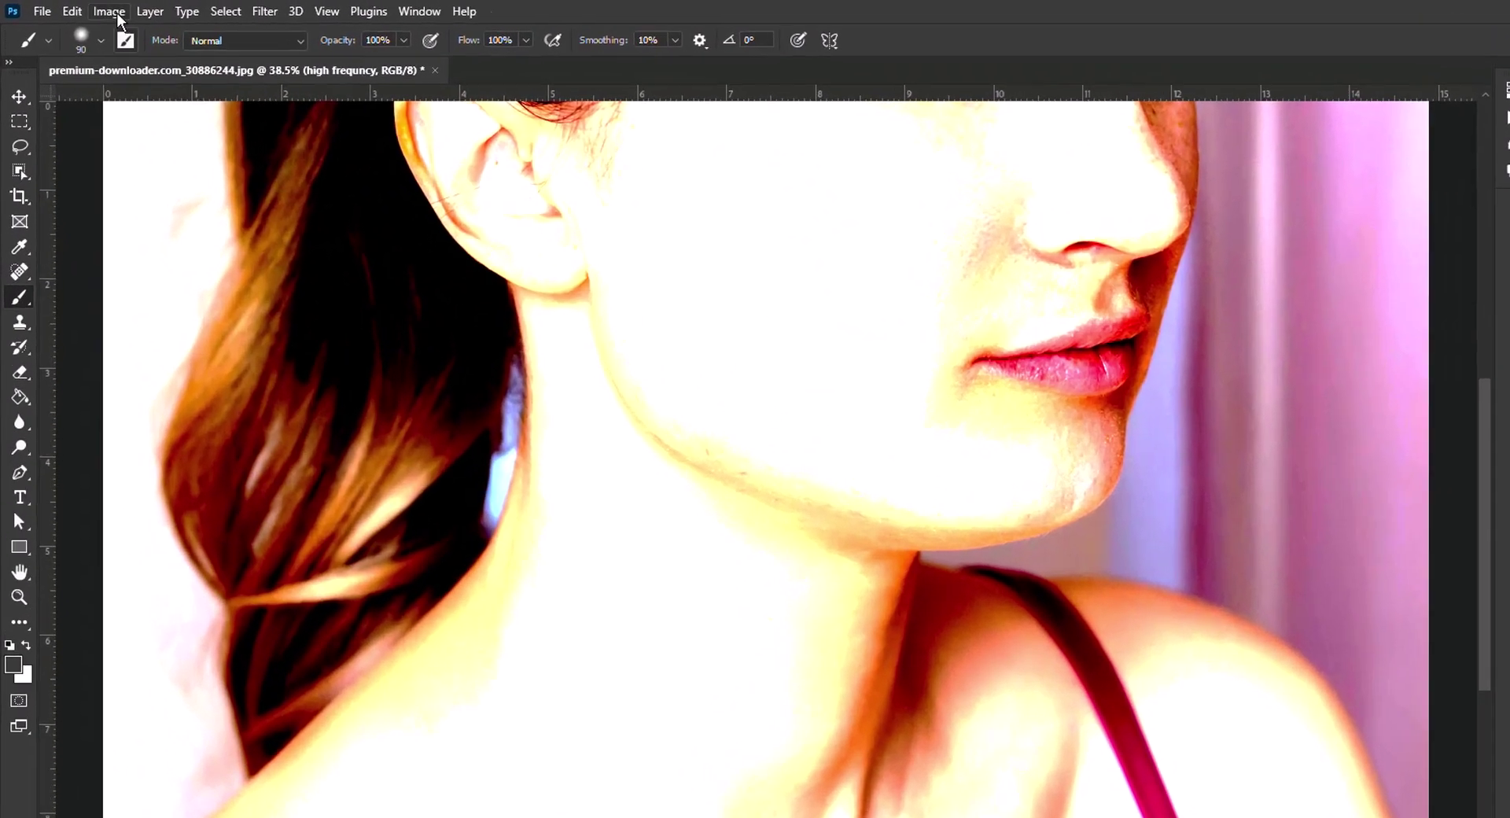
pyautogui.click(89, 10)
pyautogui.click(113, 49)
pyautogui.click(545, 397)
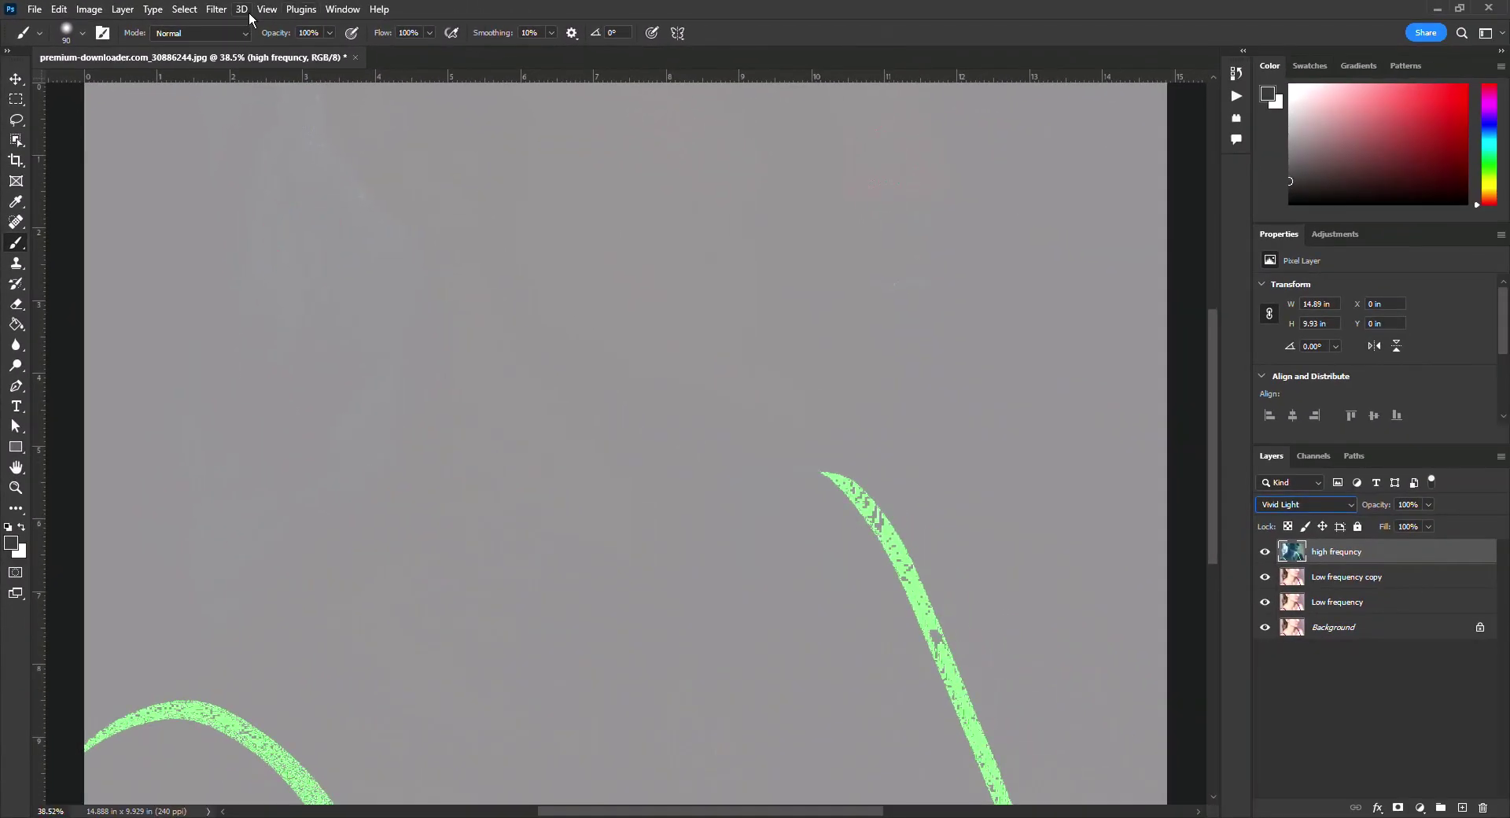
# - Apply a Gaussian Blur with a radius of 35 pixels to the high frequncy layer
pyautogui.click(217, 9)
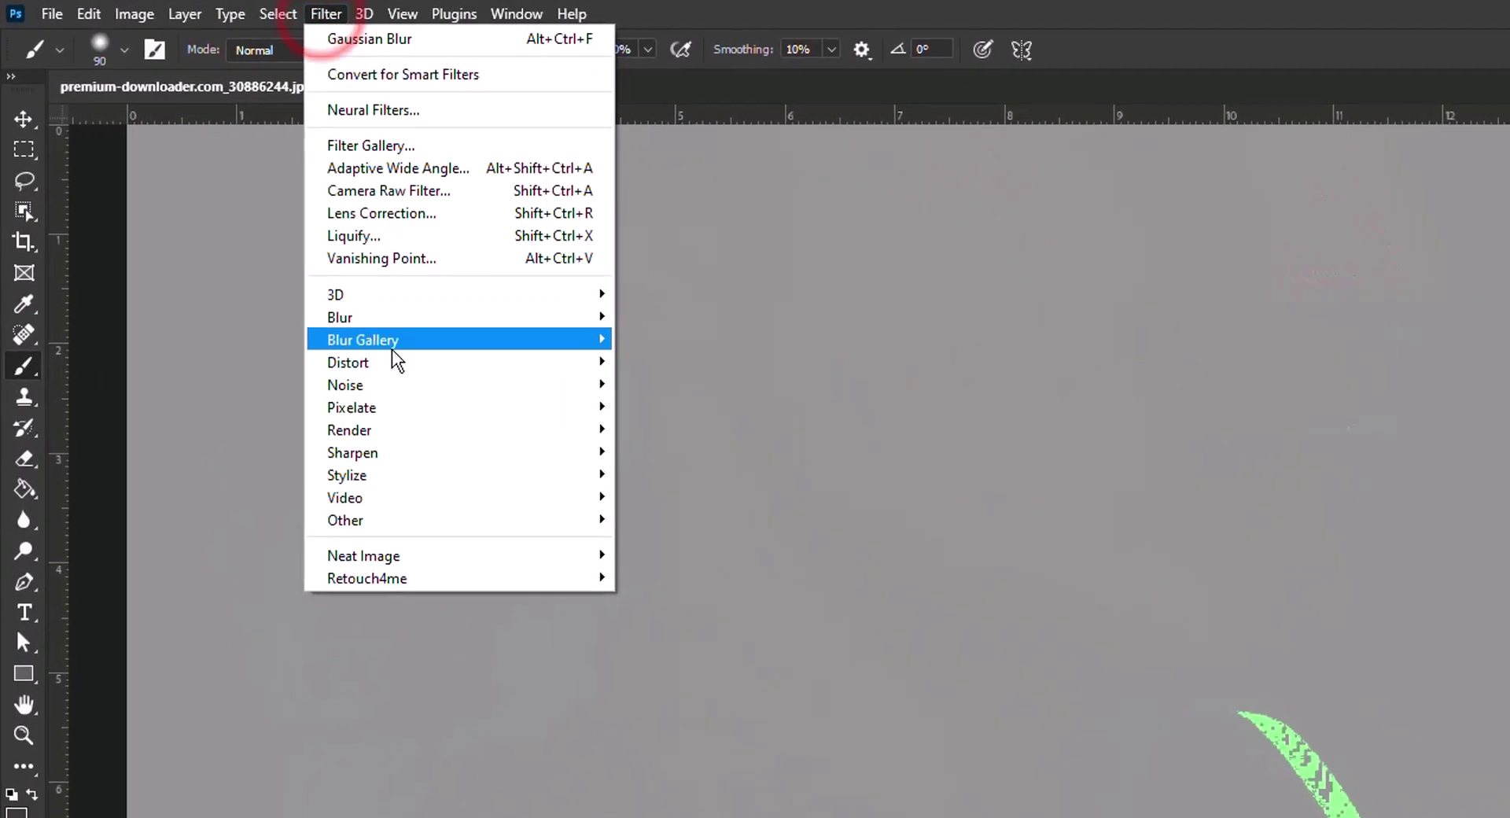
pyautogui.click(393, 317)
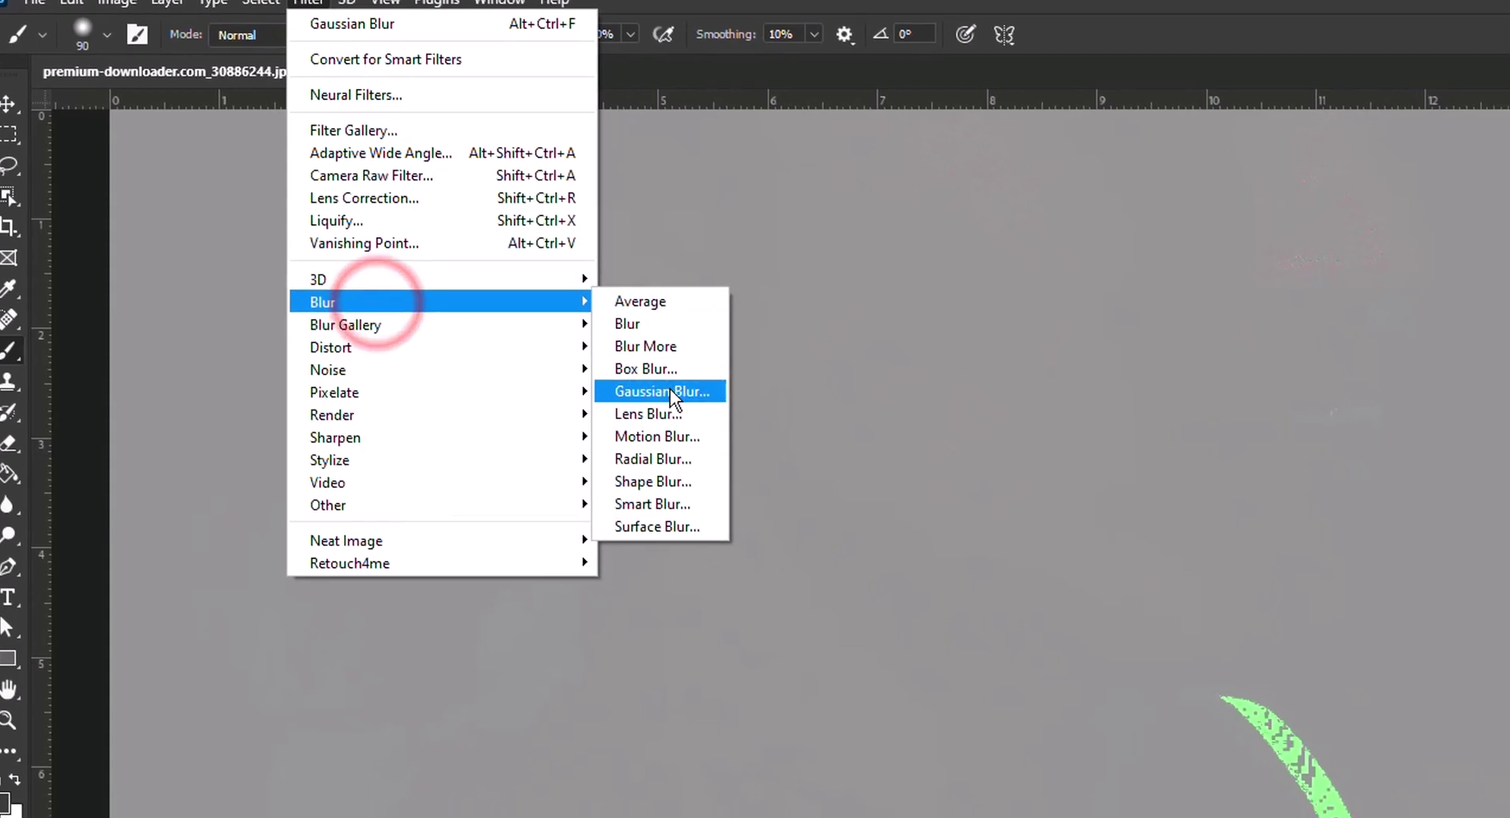
pyautogui.click(709, 413)
pyautogui.click(1090, 805)
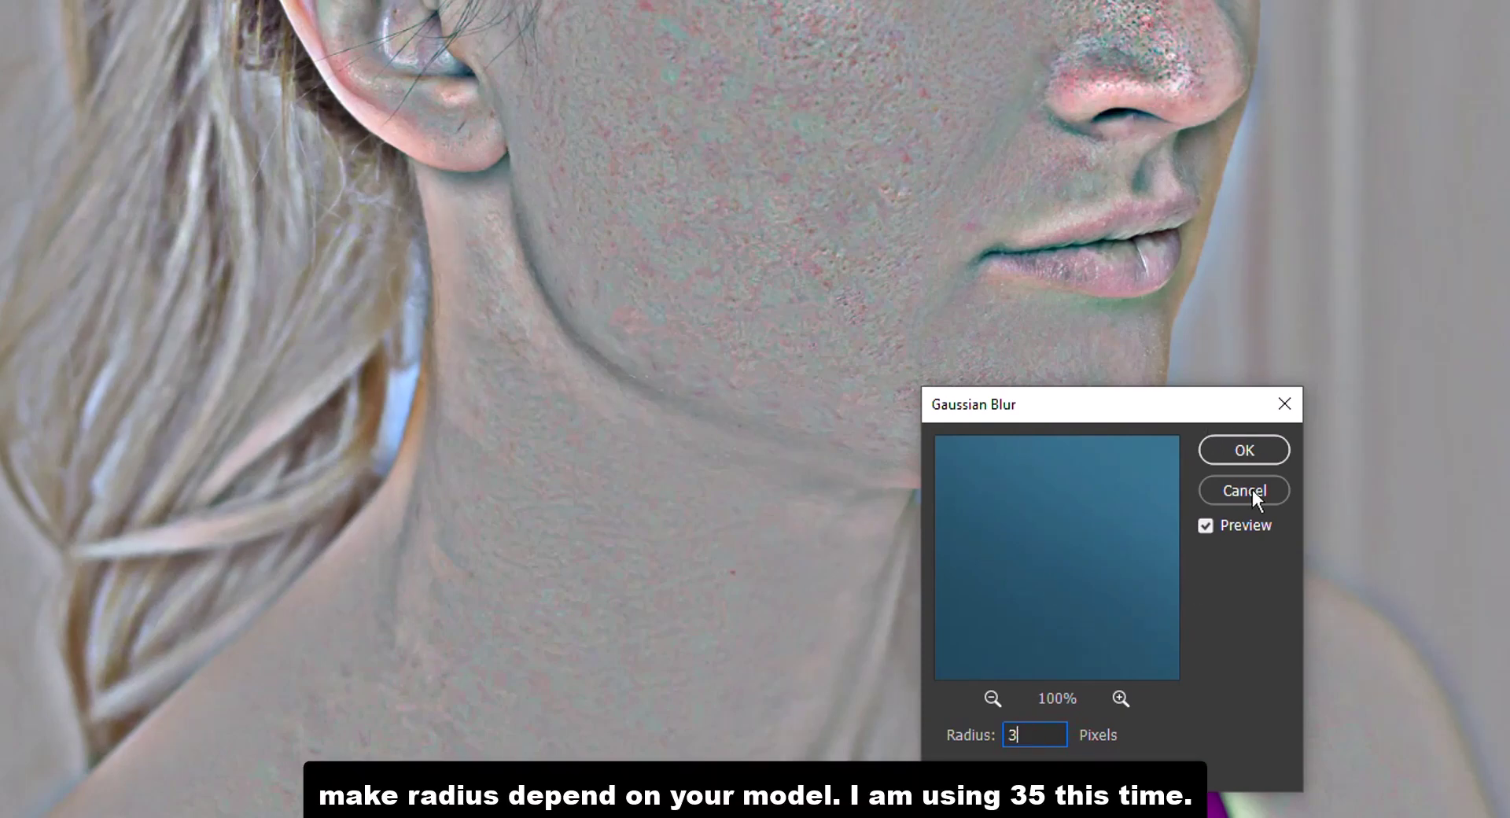
pyautogui.click(1247, 445)
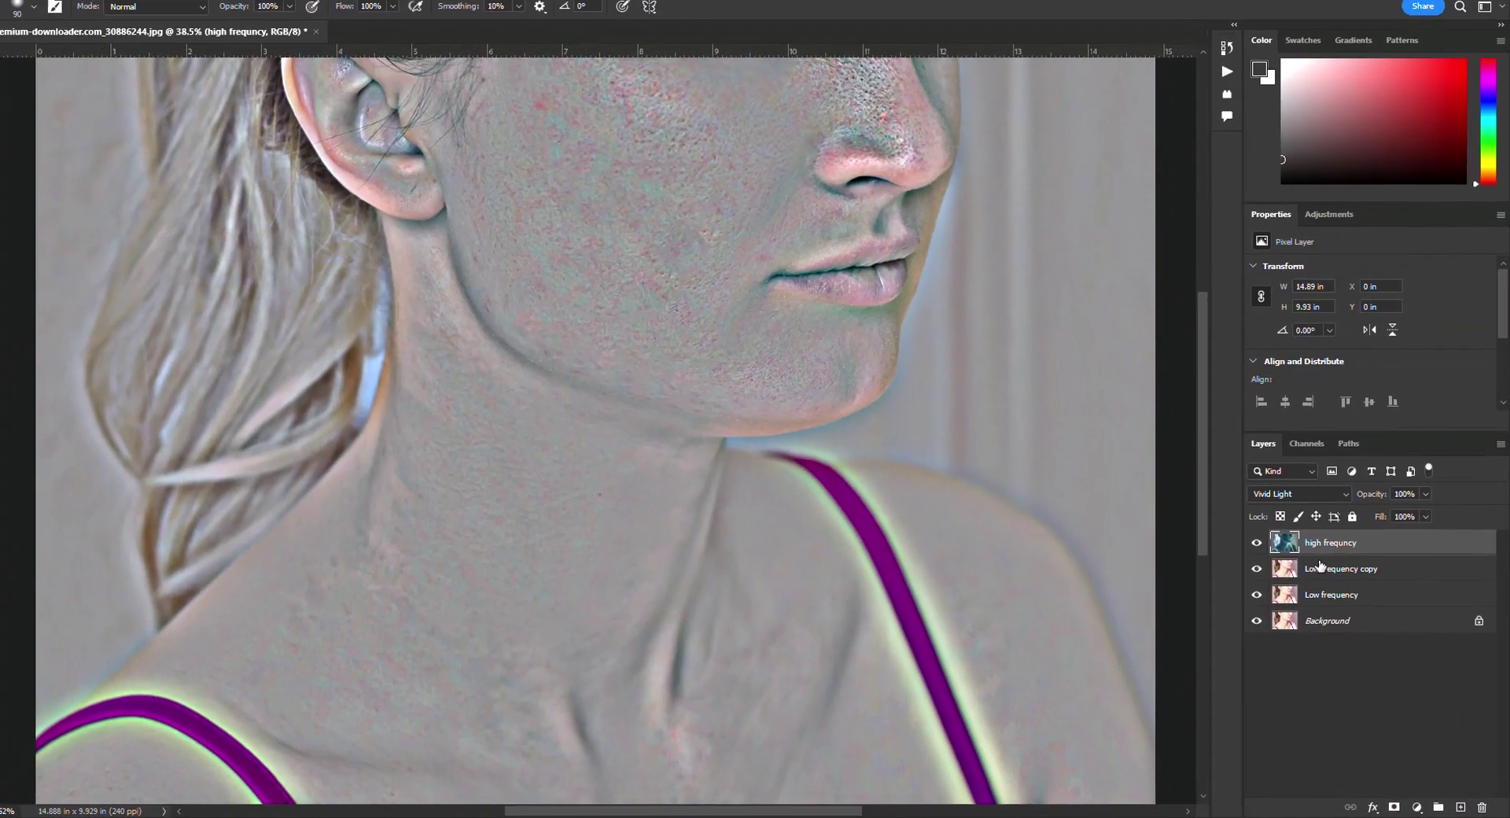
# - Merge the high frequncy layer with the Low frequency copy layer beneath it
pyautogui.click(1342, 553)
pyautogui.keyDown('shift'); pyautogui.click(1356, 576); pyautogui.keyUp('shift')
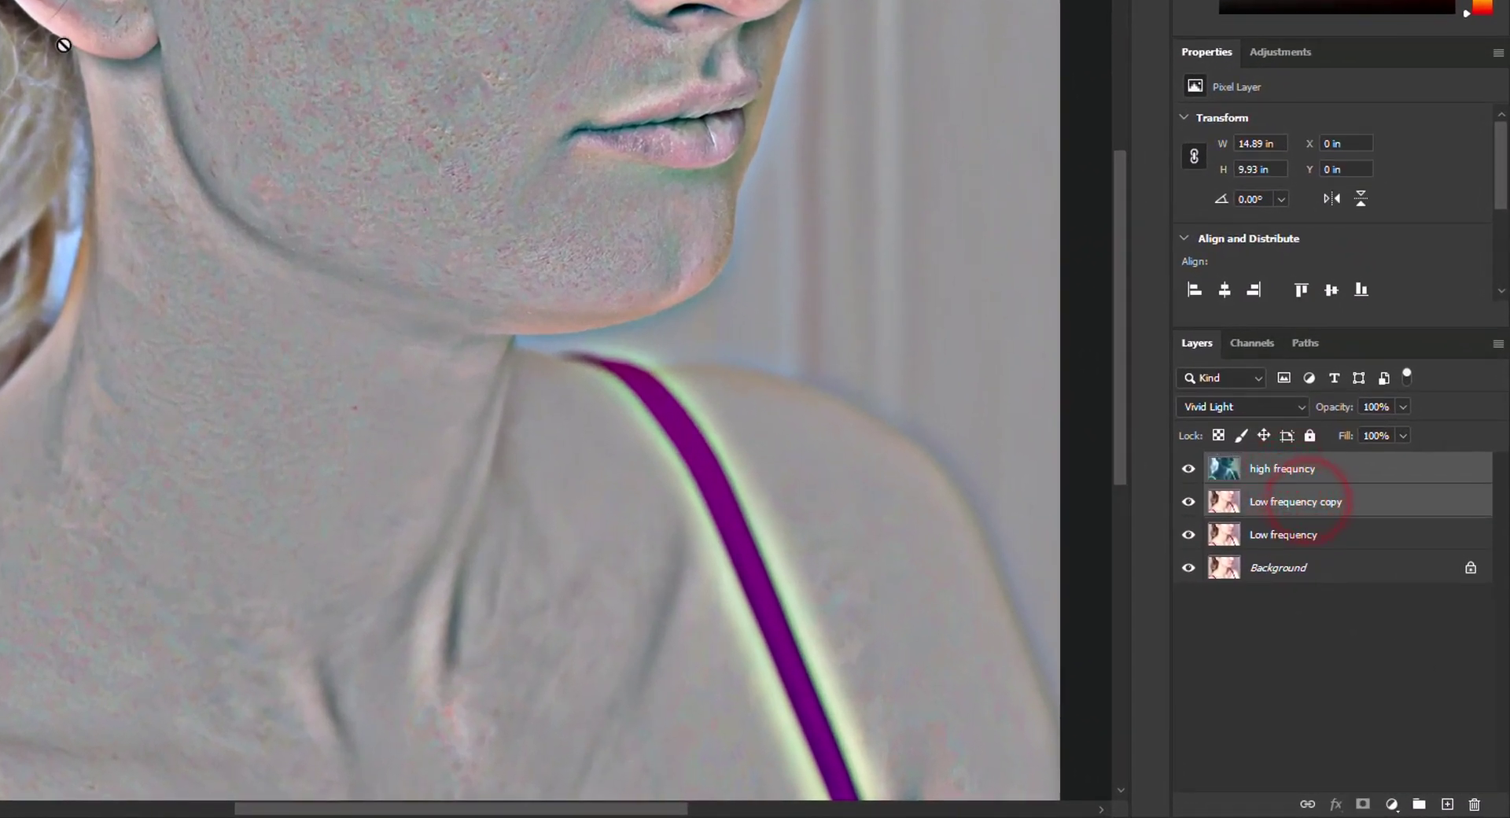
pyautogui.rightClick(1330, 507)
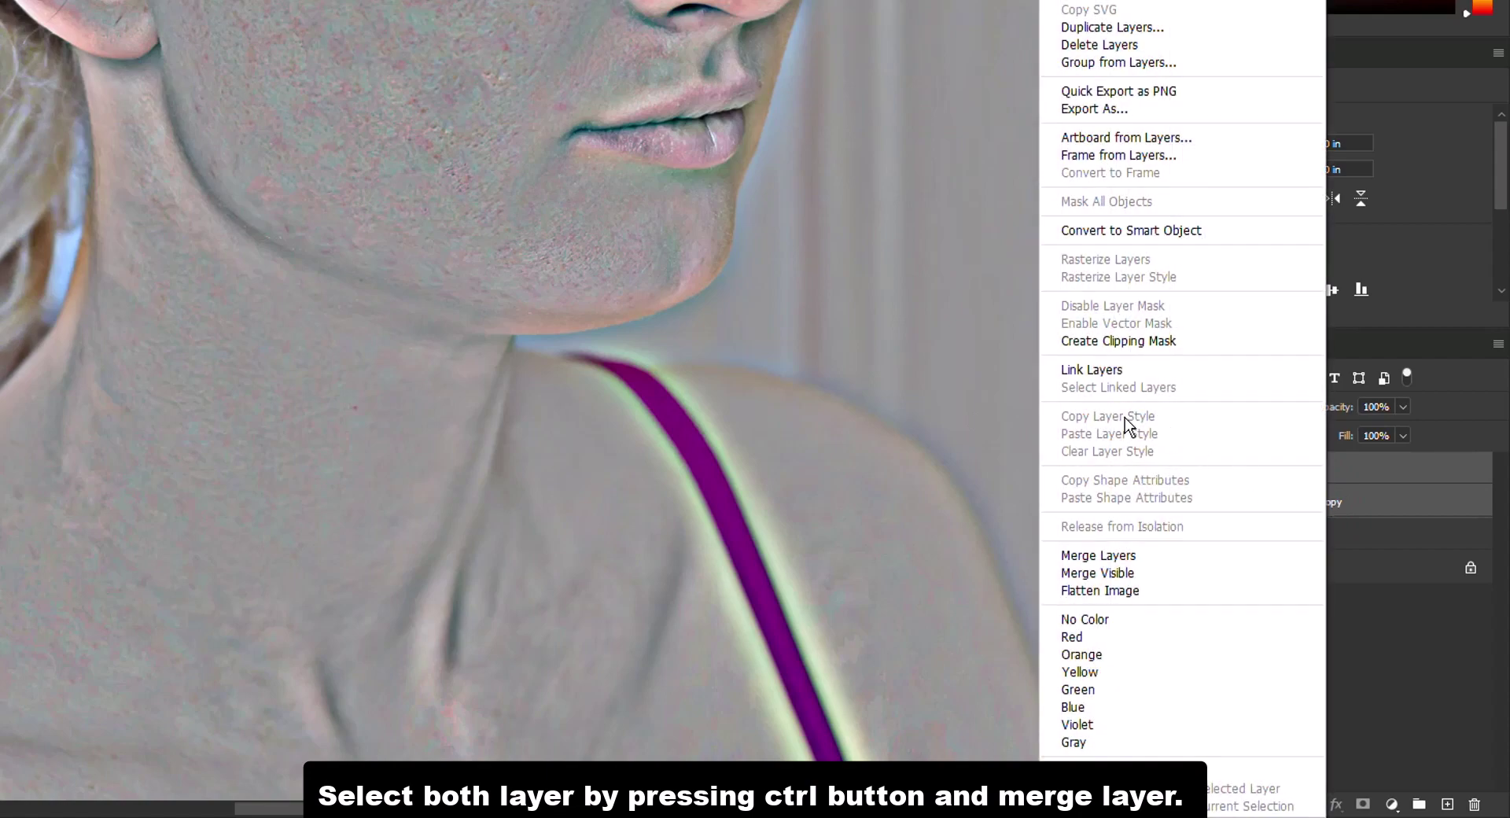
pyautogui.click(1098, 556)
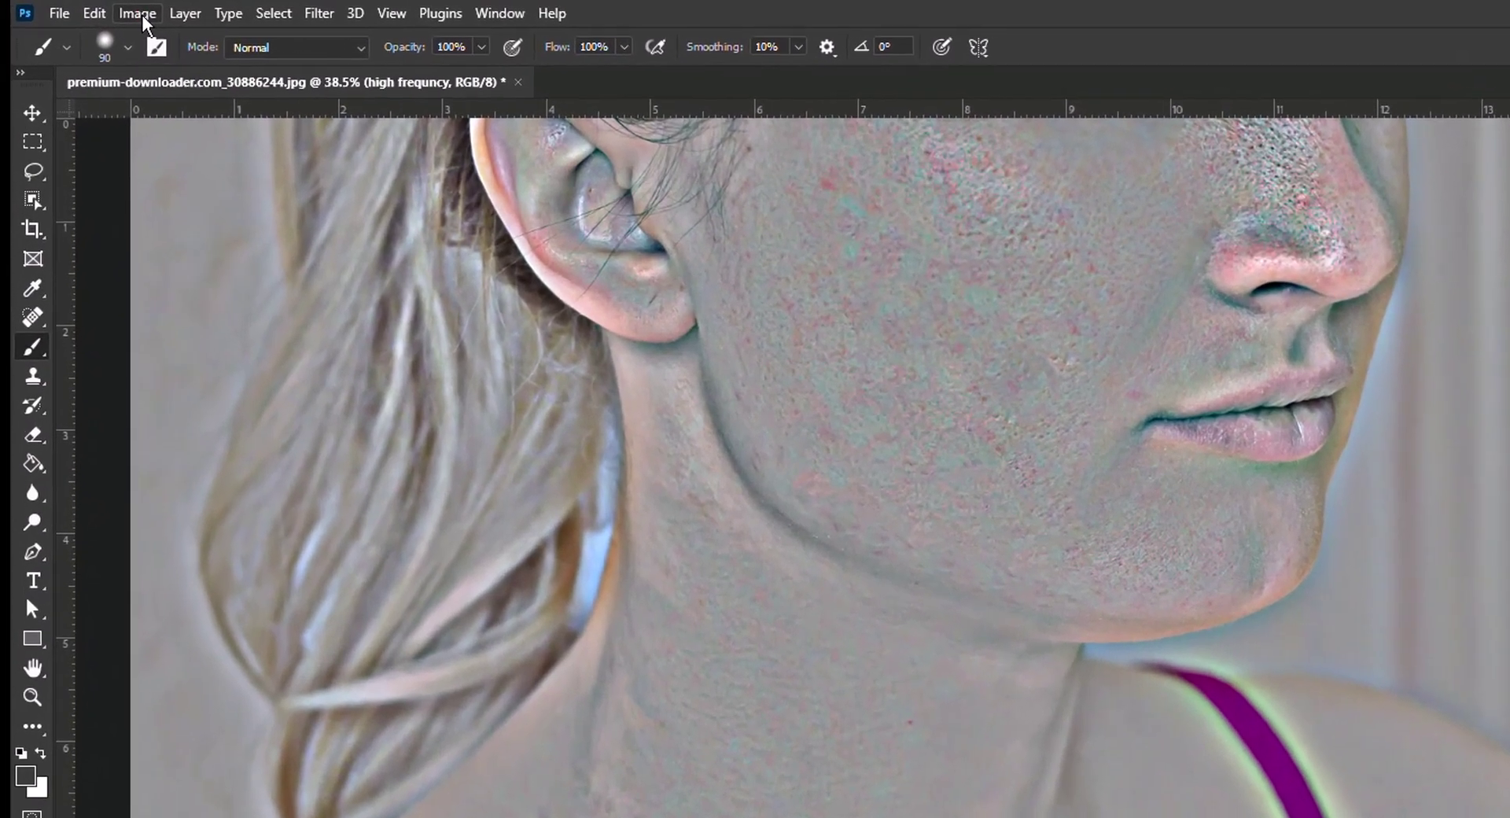
# - Remove all color from the merged high frequncy layer with a Hue/Saturation adjustment, setting Saturation to -100
pyautogui.click(97, 8)
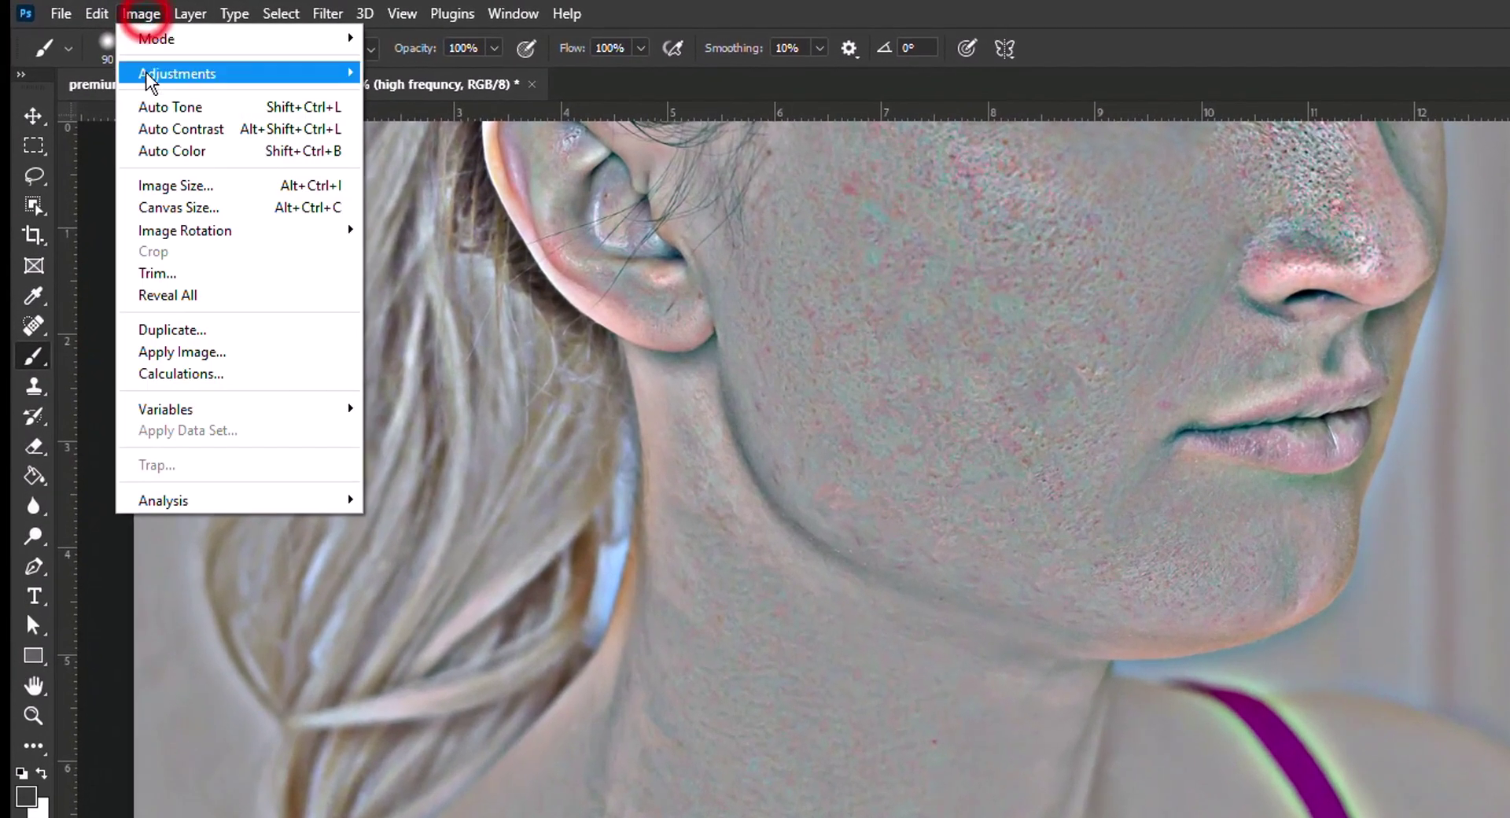
pyautogui.click(233, 74)
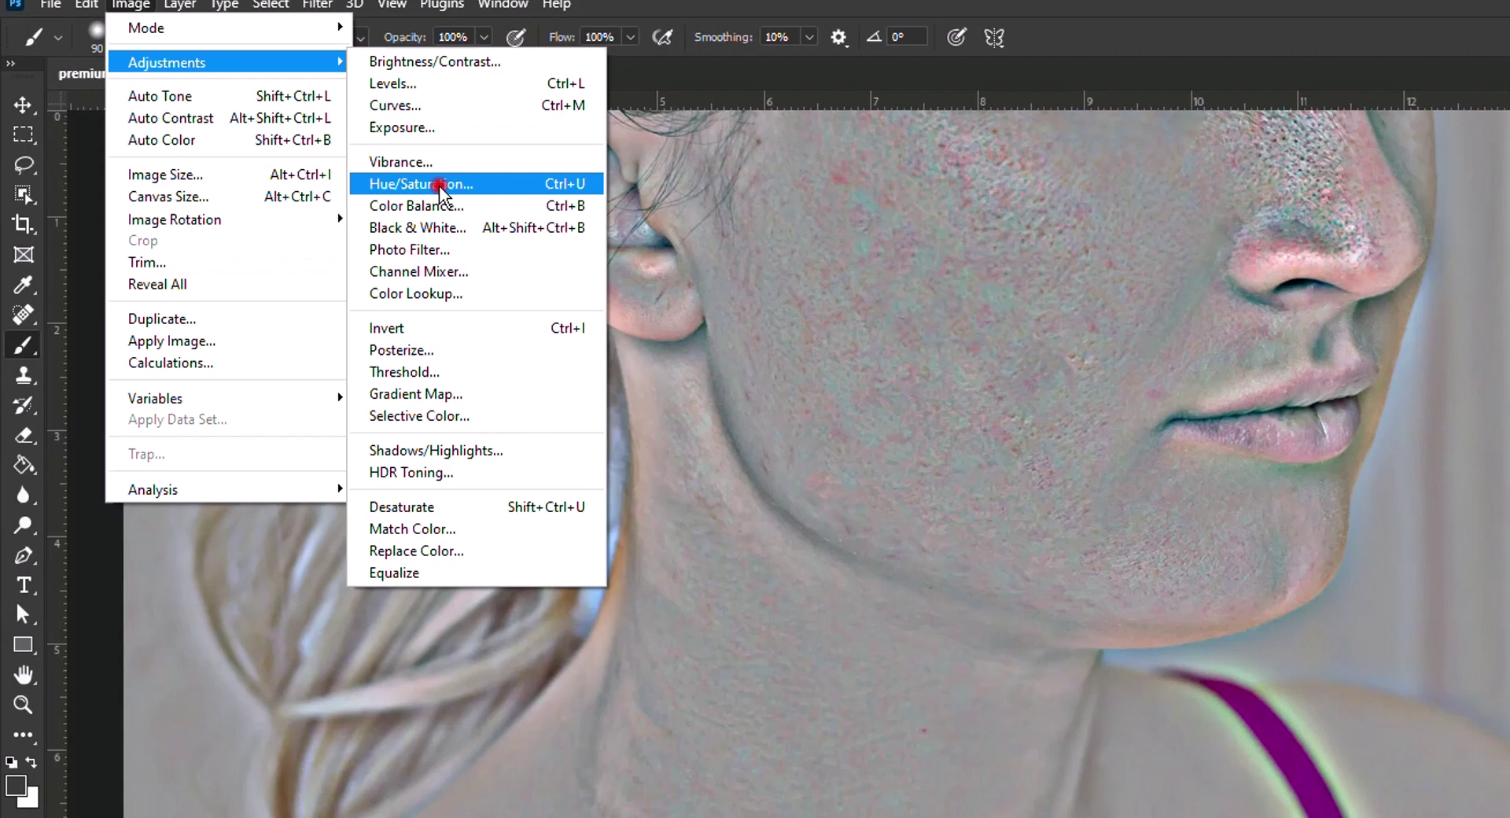
pyautogui.click(432, 194)
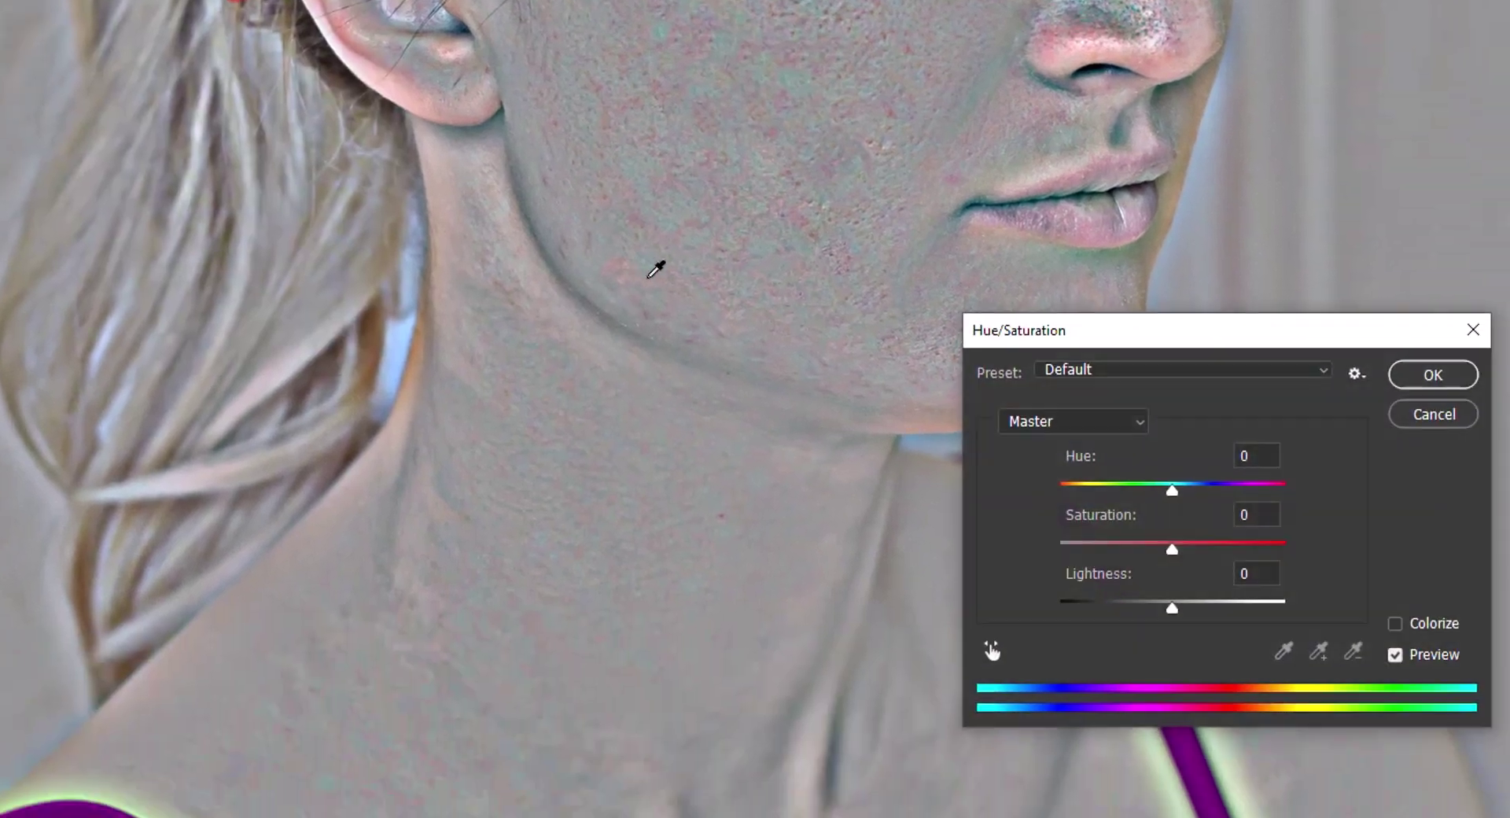
pyautogui.moveTo(1129, 549); pyautogui.dragTo(971, 556)
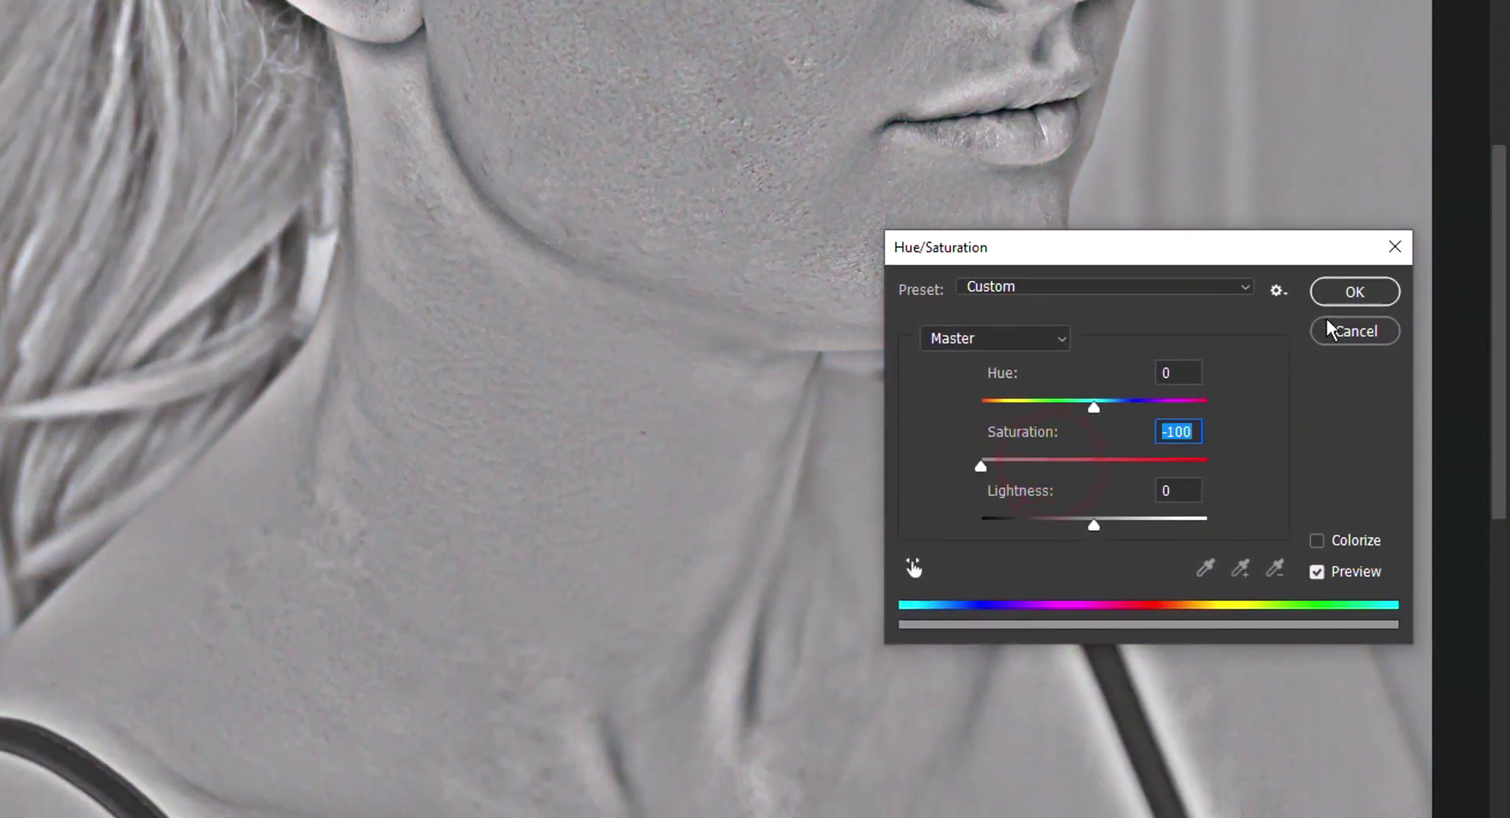
pyautogui.click(1347, 295)
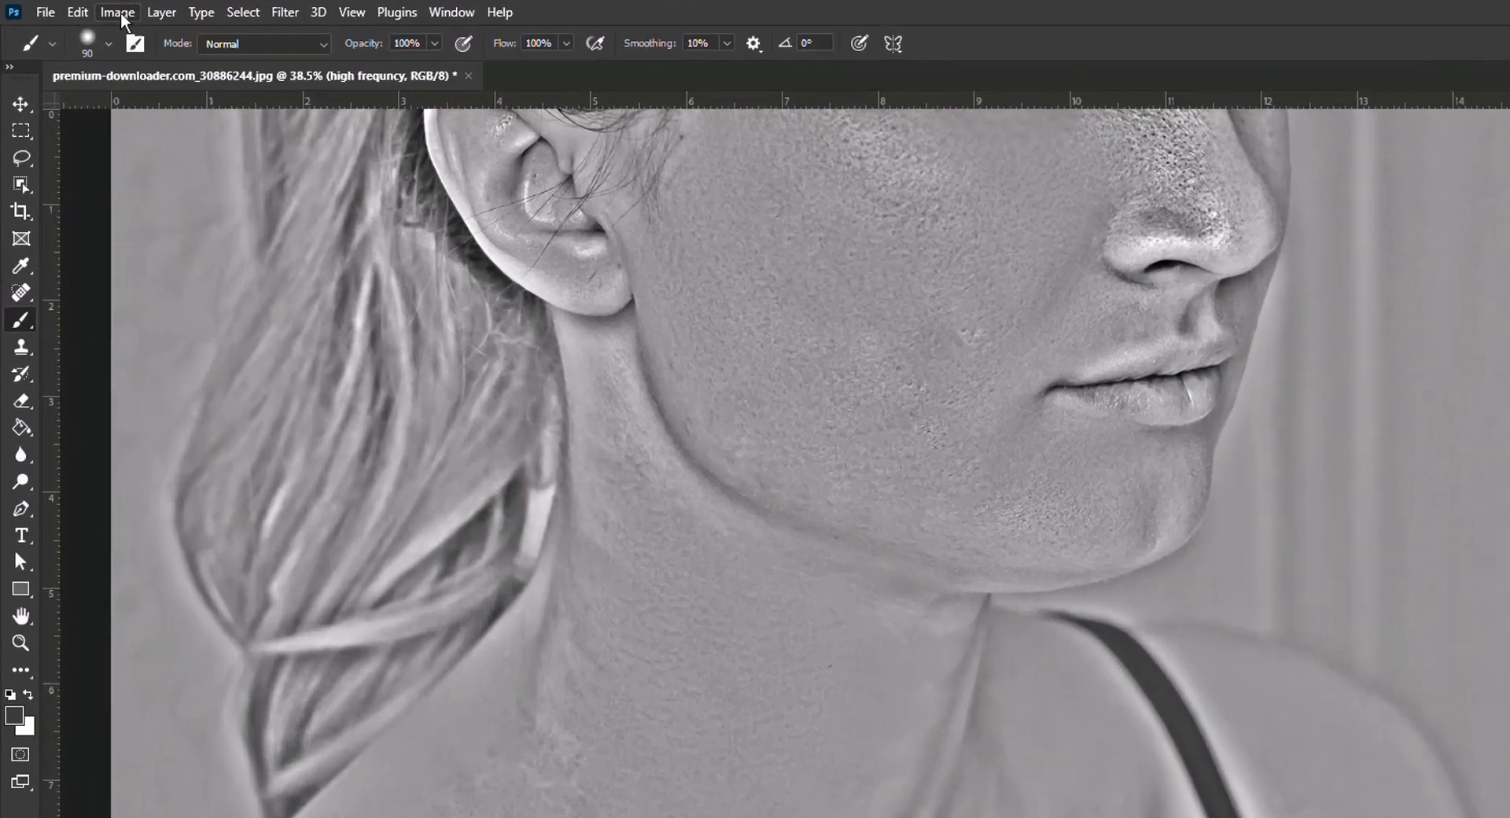
# - Invert the high frequncy layer's colors and set its blend mode to Overlay
pyautogui.click(120, 12)
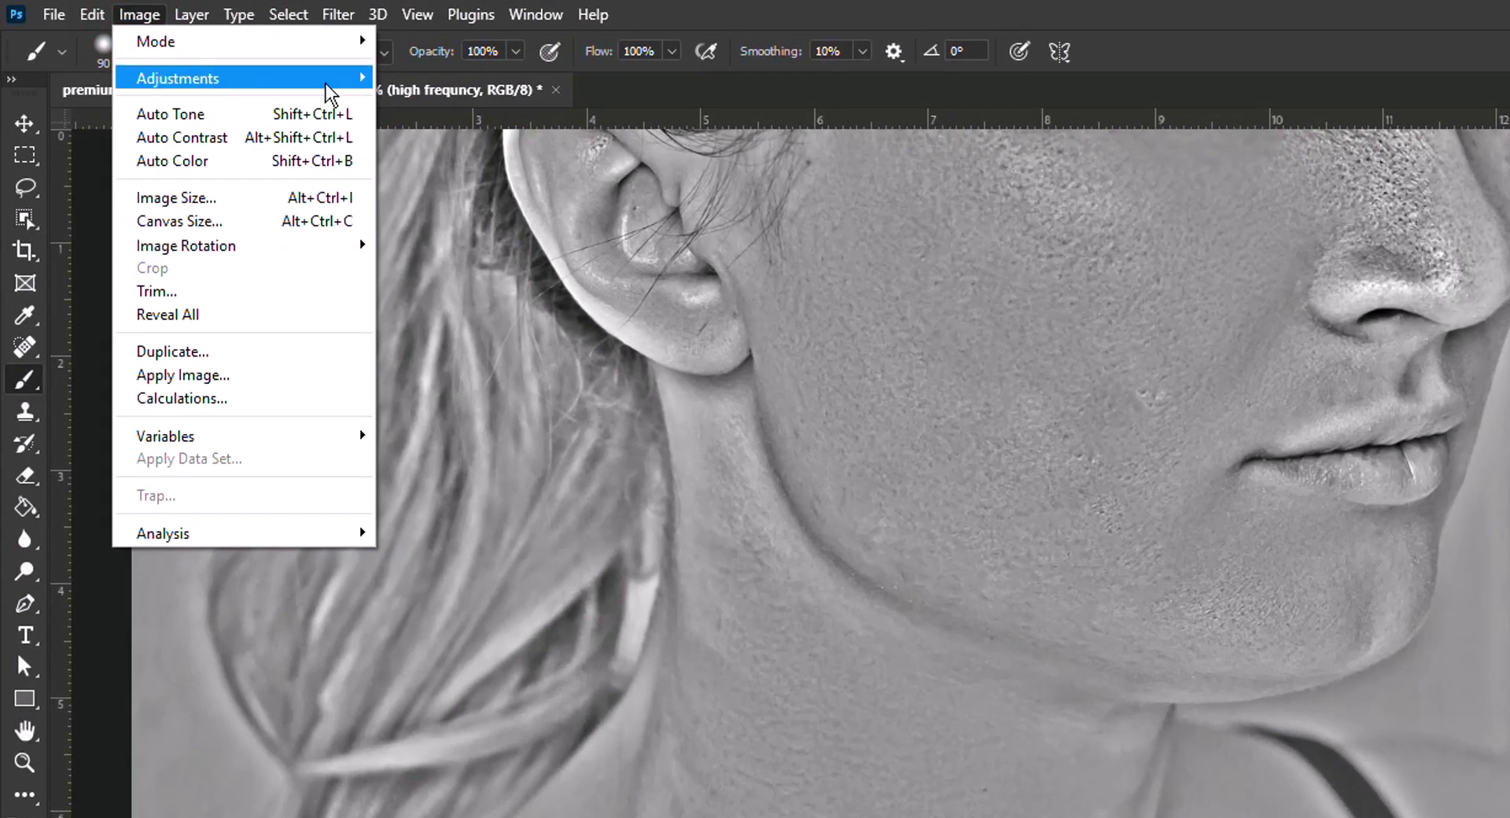
pyautogui.moveTo(325, 82)
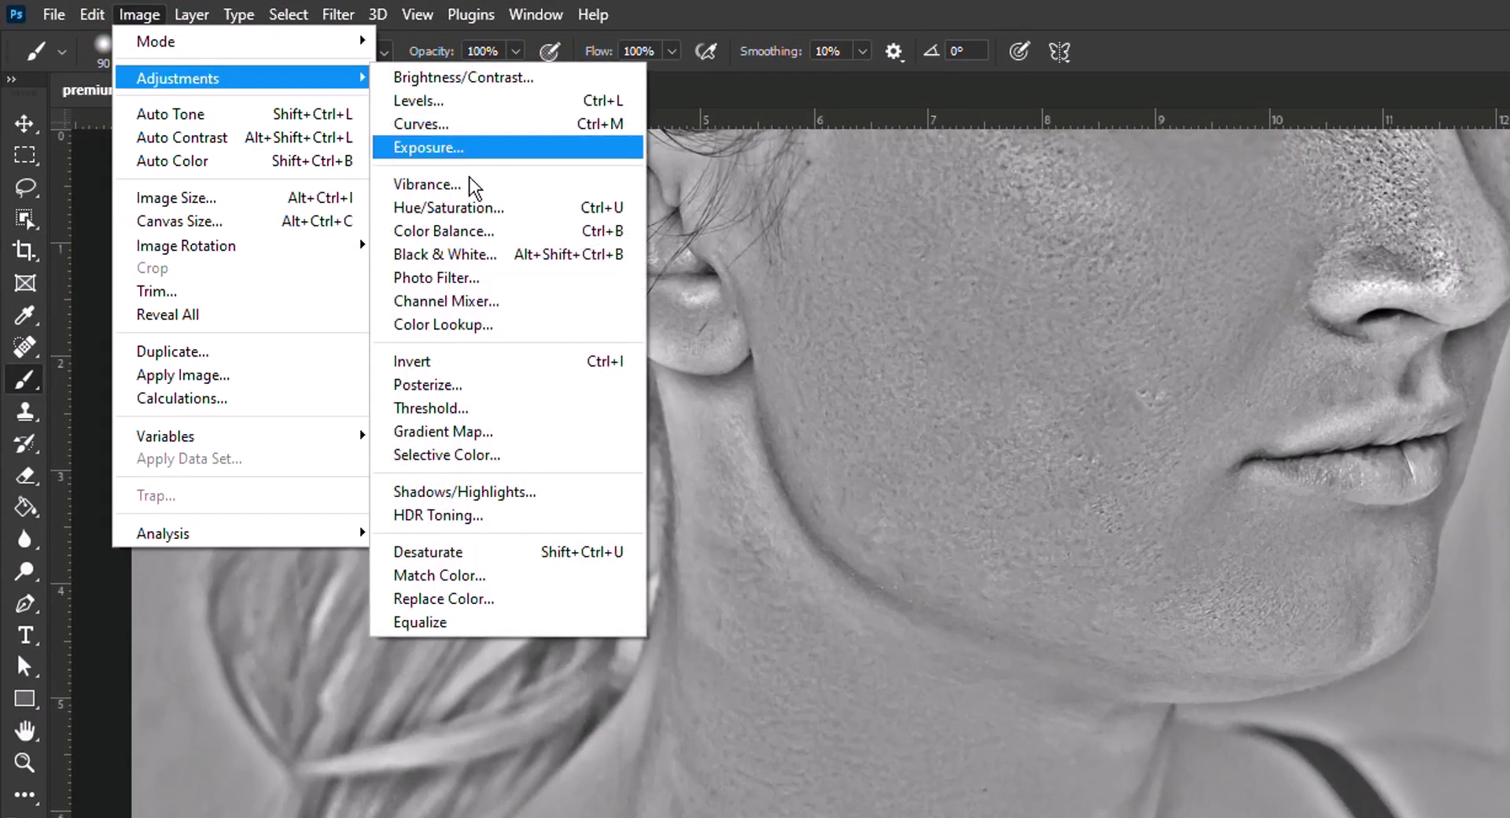
pyautogui.click(531, 361)
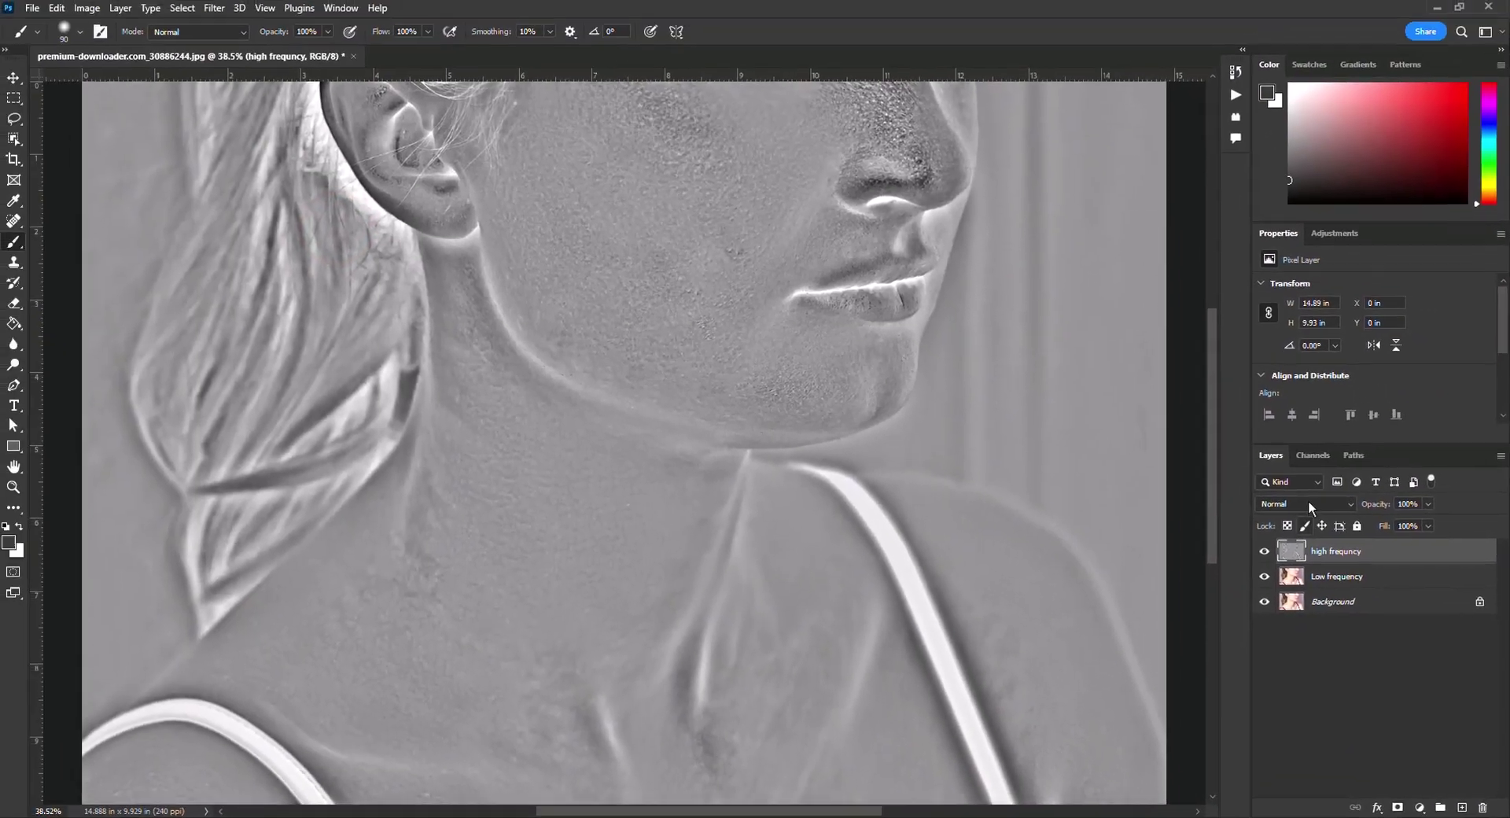
pyautogui.click(1309, 504)
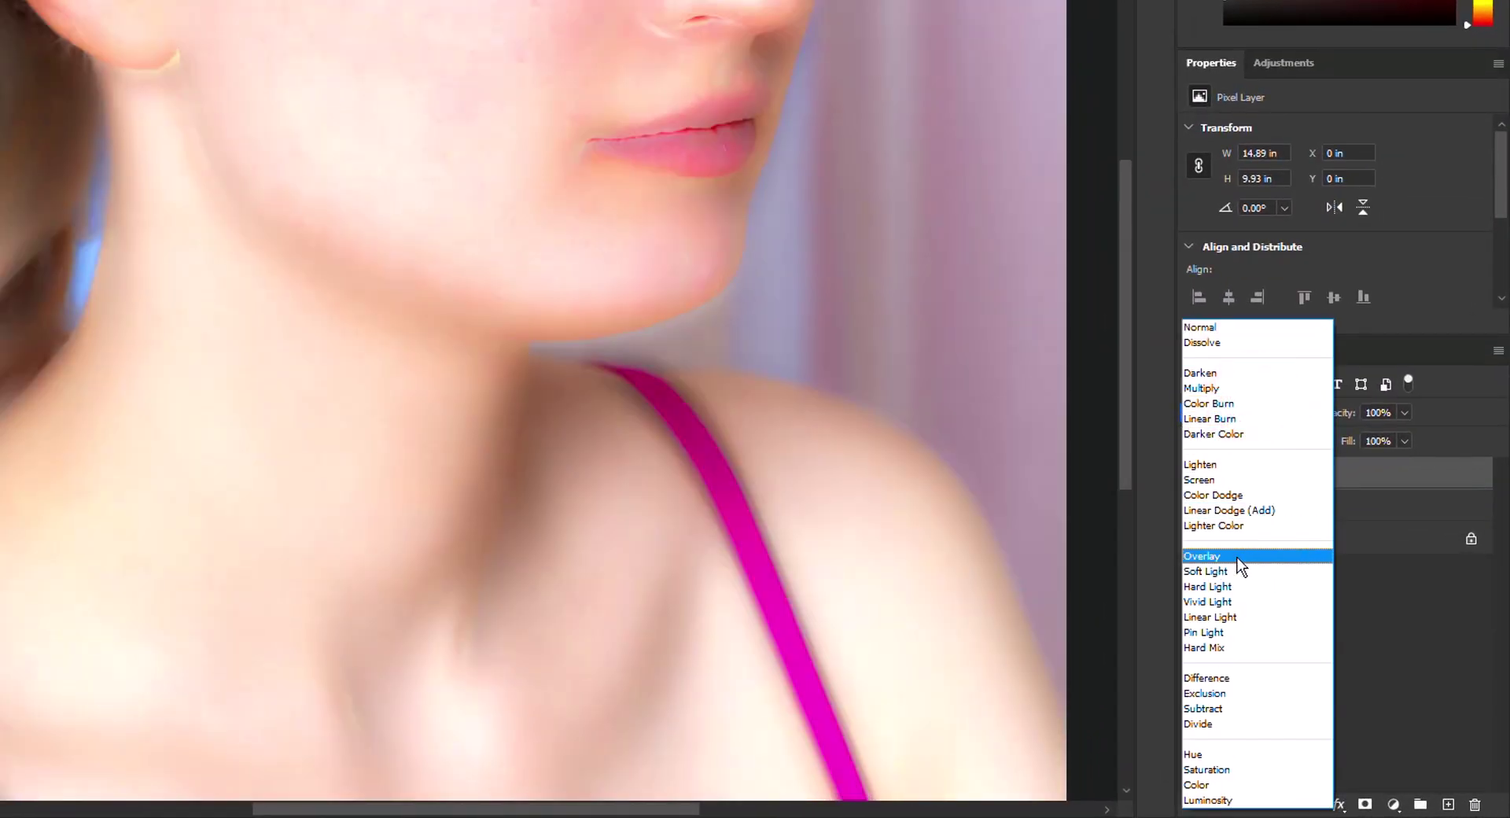
pyautogui.click(1238, 556)
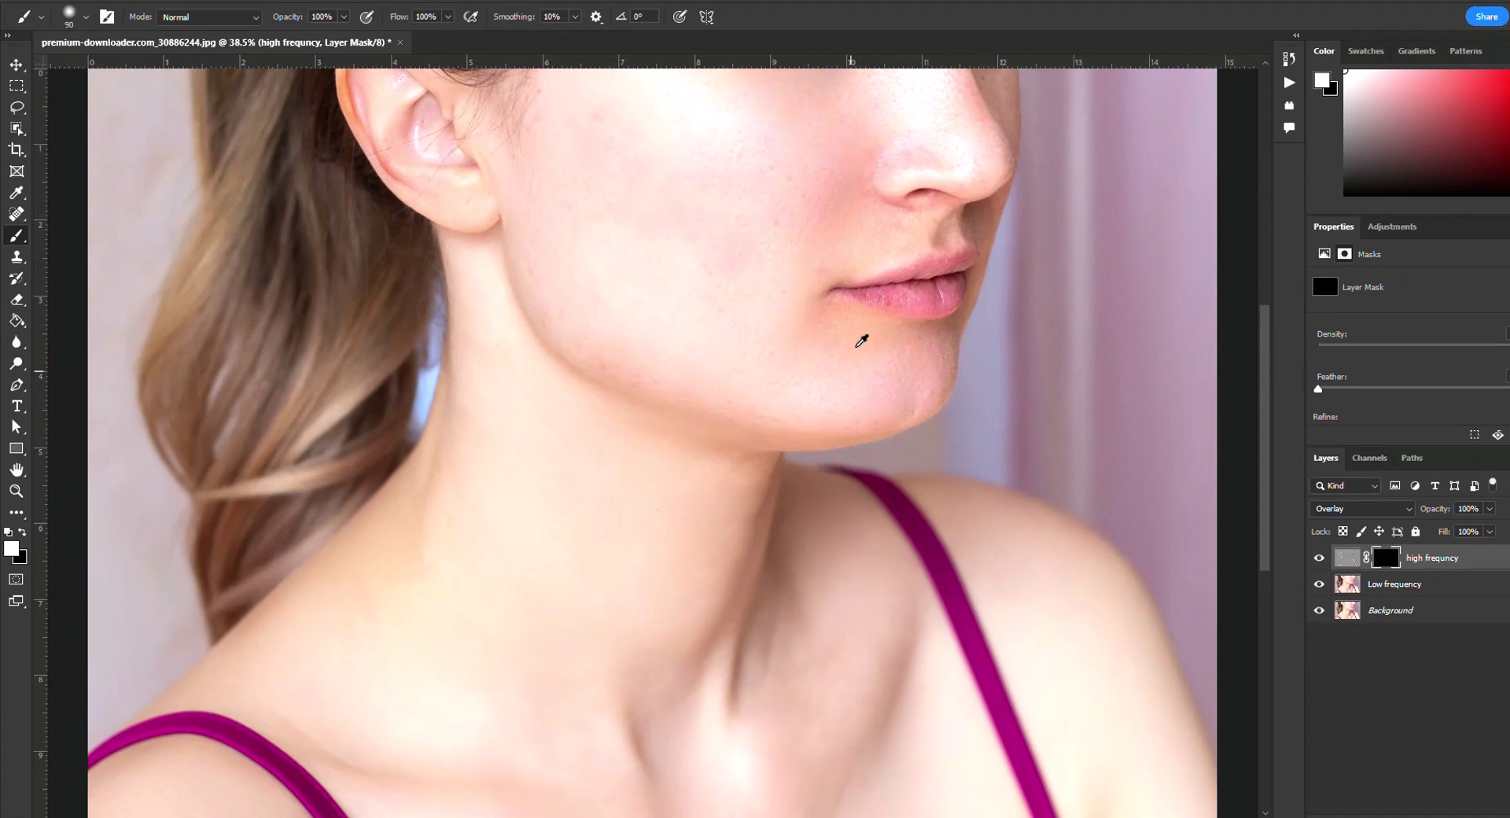
# - Brush white onto the high frequncy layer's mask over the nose and the side of the face to smooth the skin
pyautogui.scroll(5, 1193, 307)
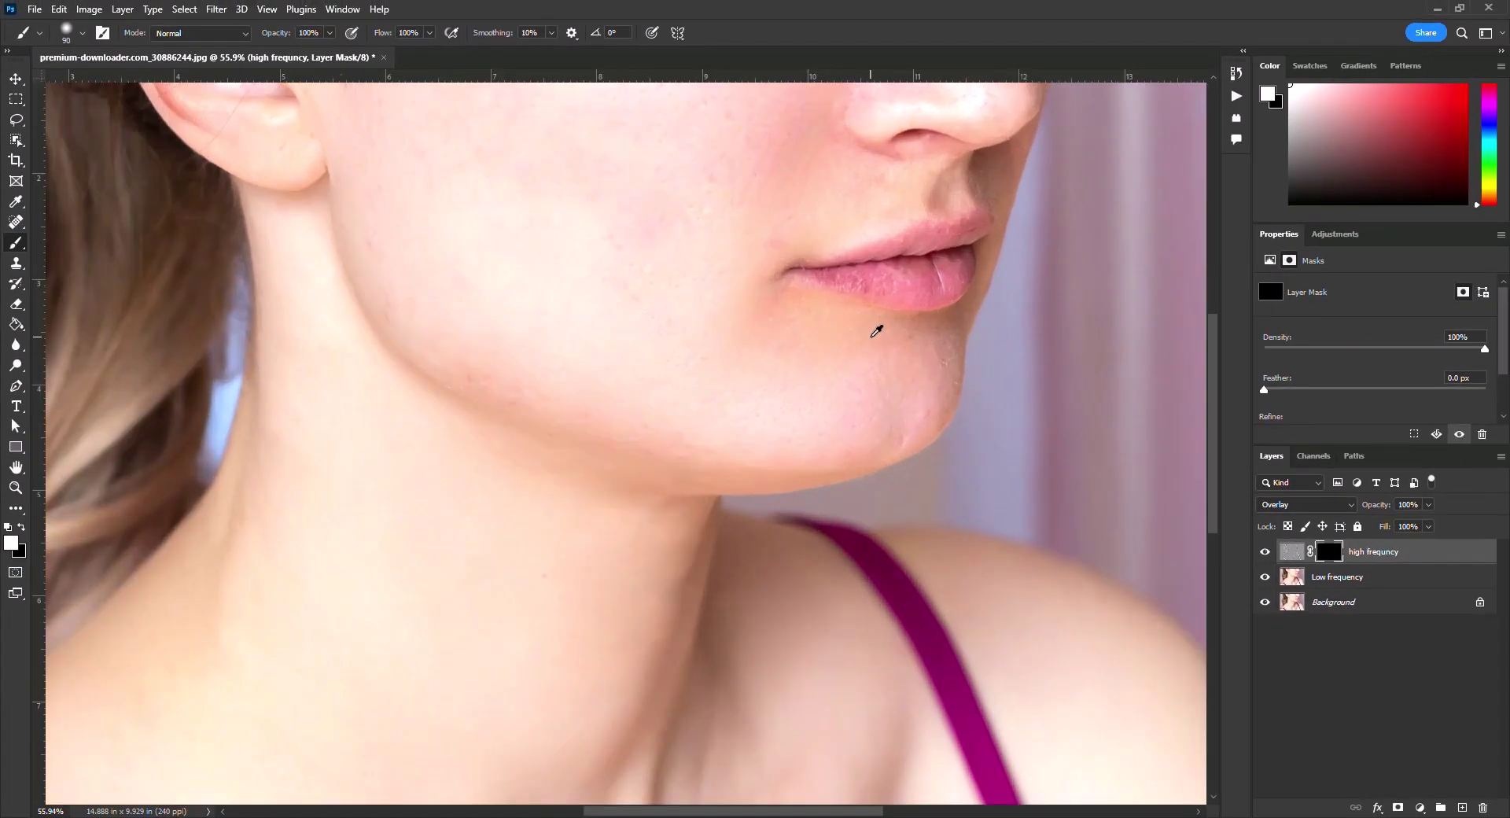
pyautogui.moveTo(1236, 207); pyautogui.dragTo(1108, 587)
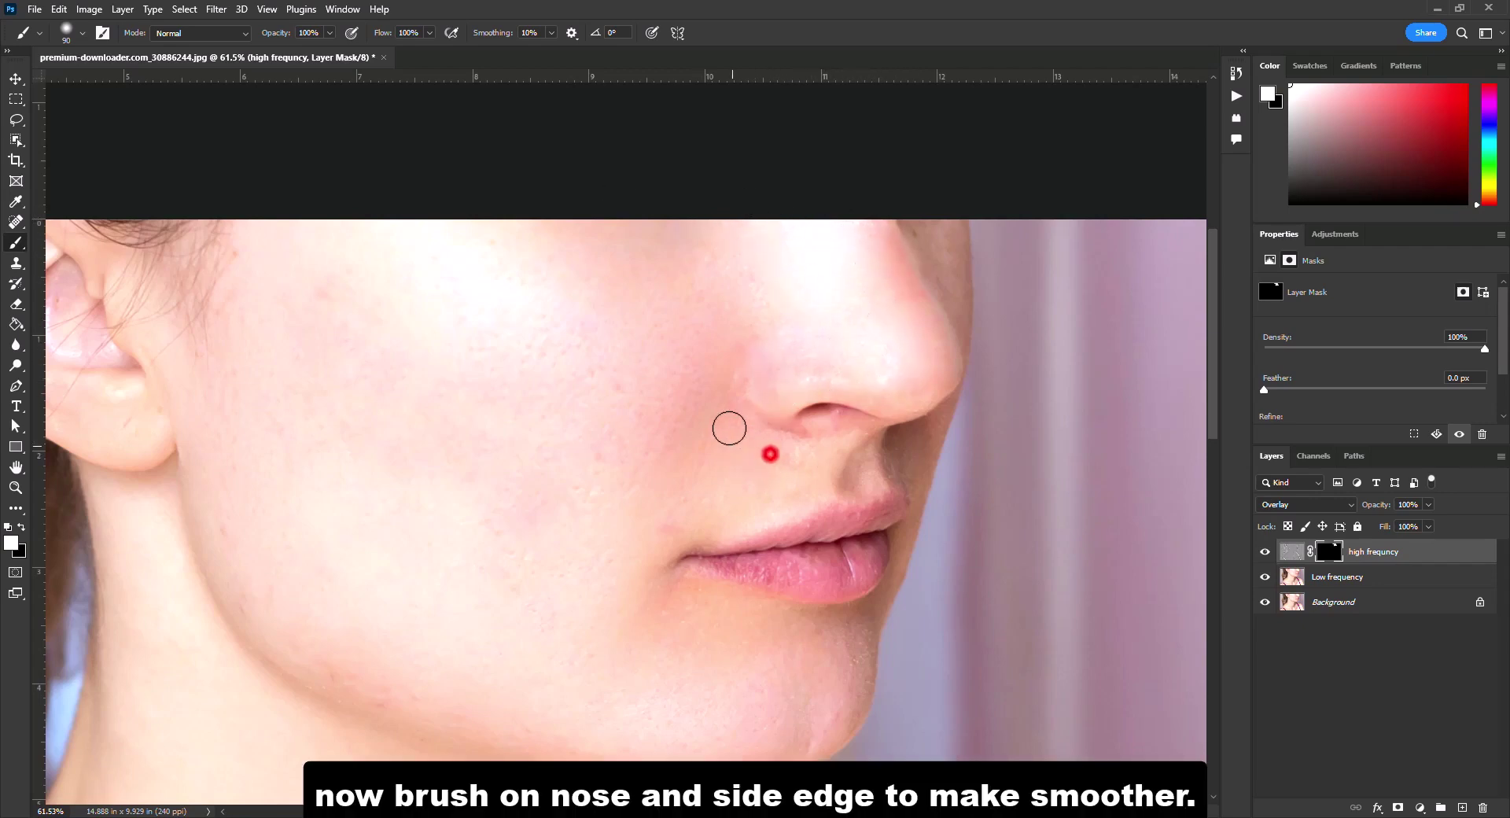
pyautogui.moveTo(878, 545); pyautogui.dragTo(782, 459)
pyautogui.click(616, 514)
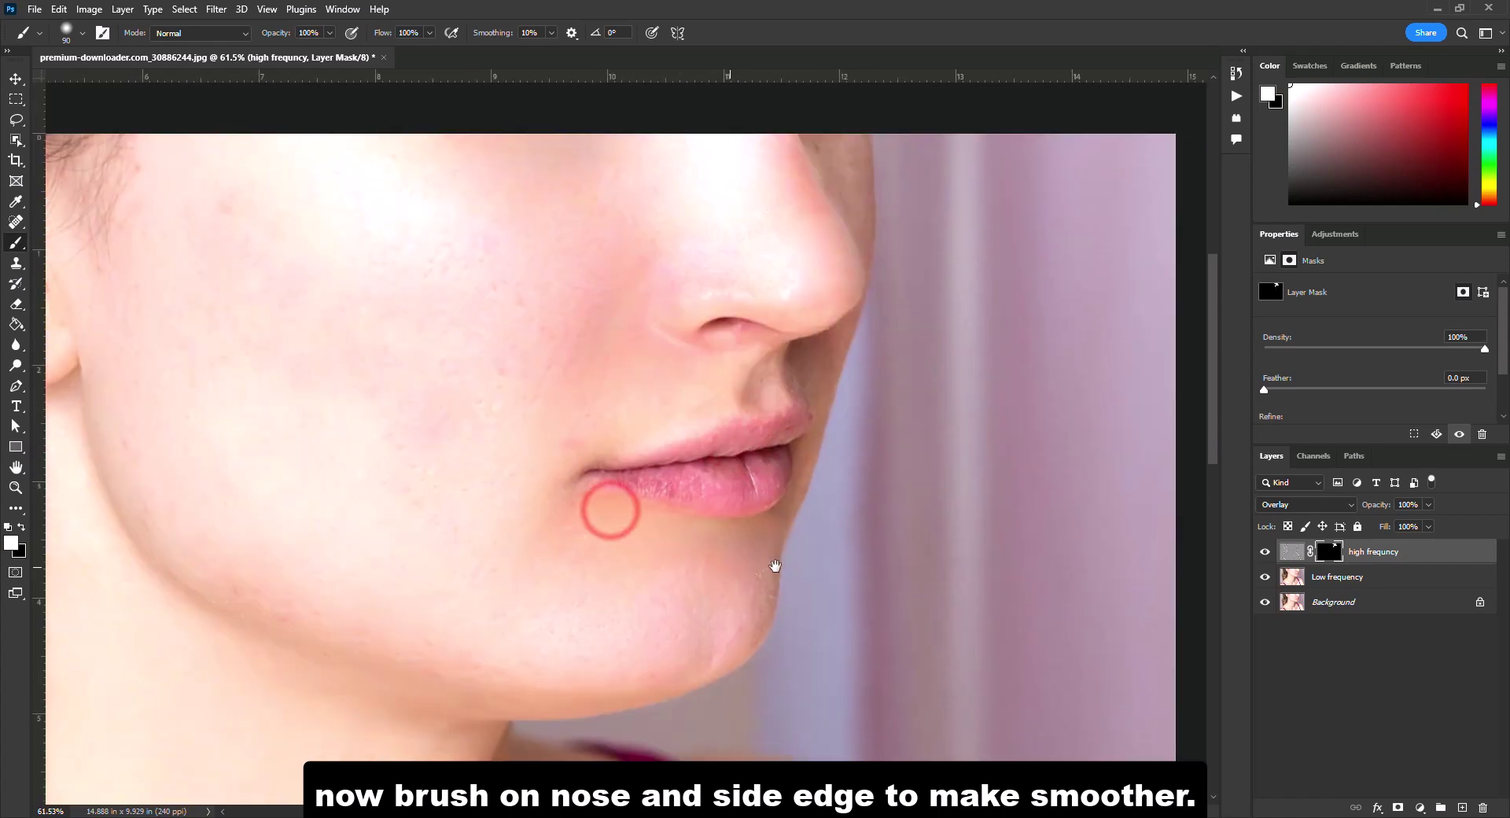
pyautogui.scroll(-3, 672, 581)
pyautogui.moveTo(705, 610); pyautogui.dragTo(1005, 485)
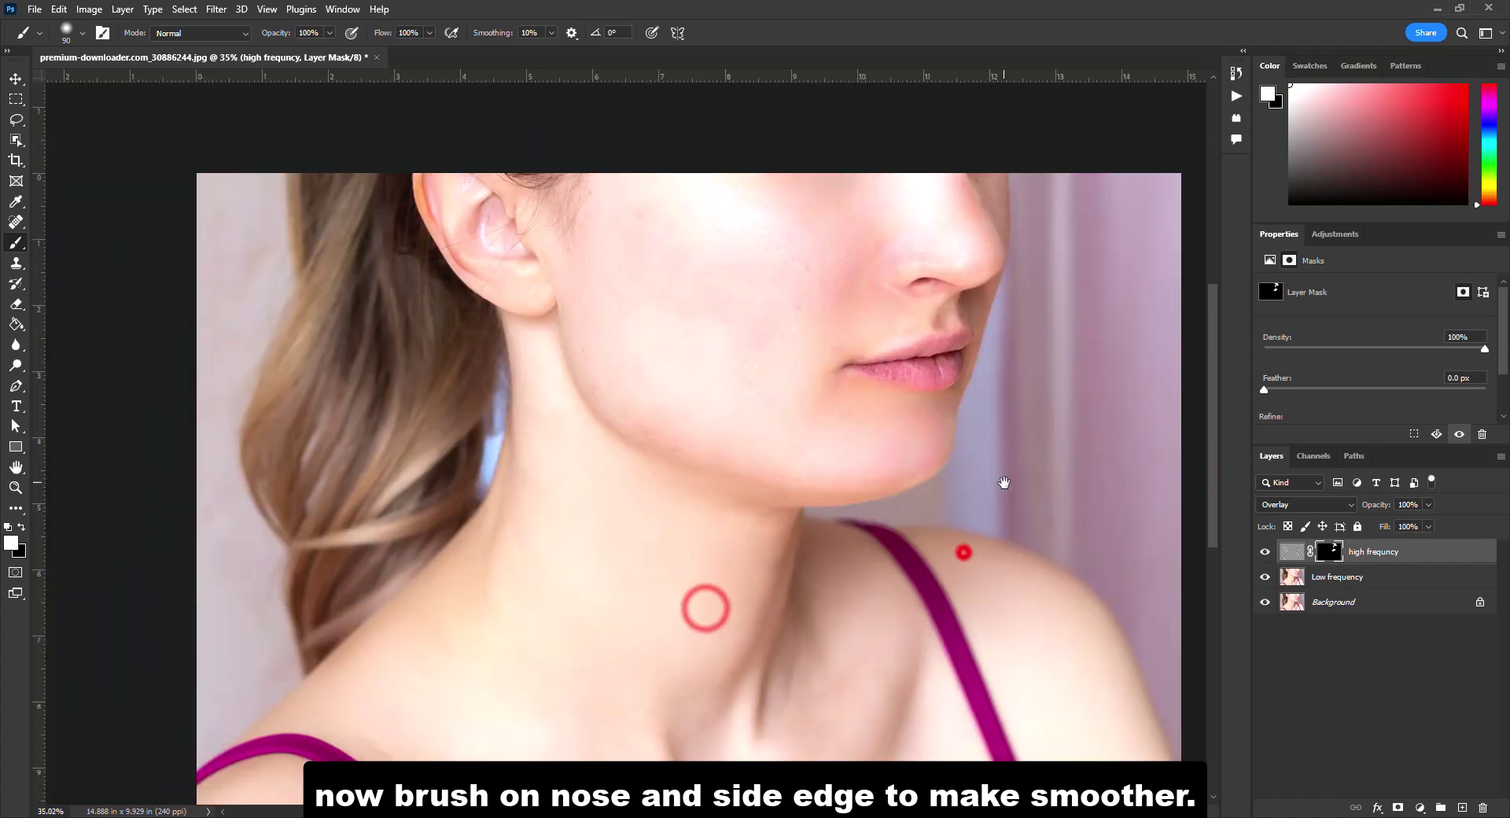
# - Brush white onto the mask along the nose's outer and lower edges, using a 20-pixel brush for the fine edge
pyautogui.scroll(5, 1011, 321)
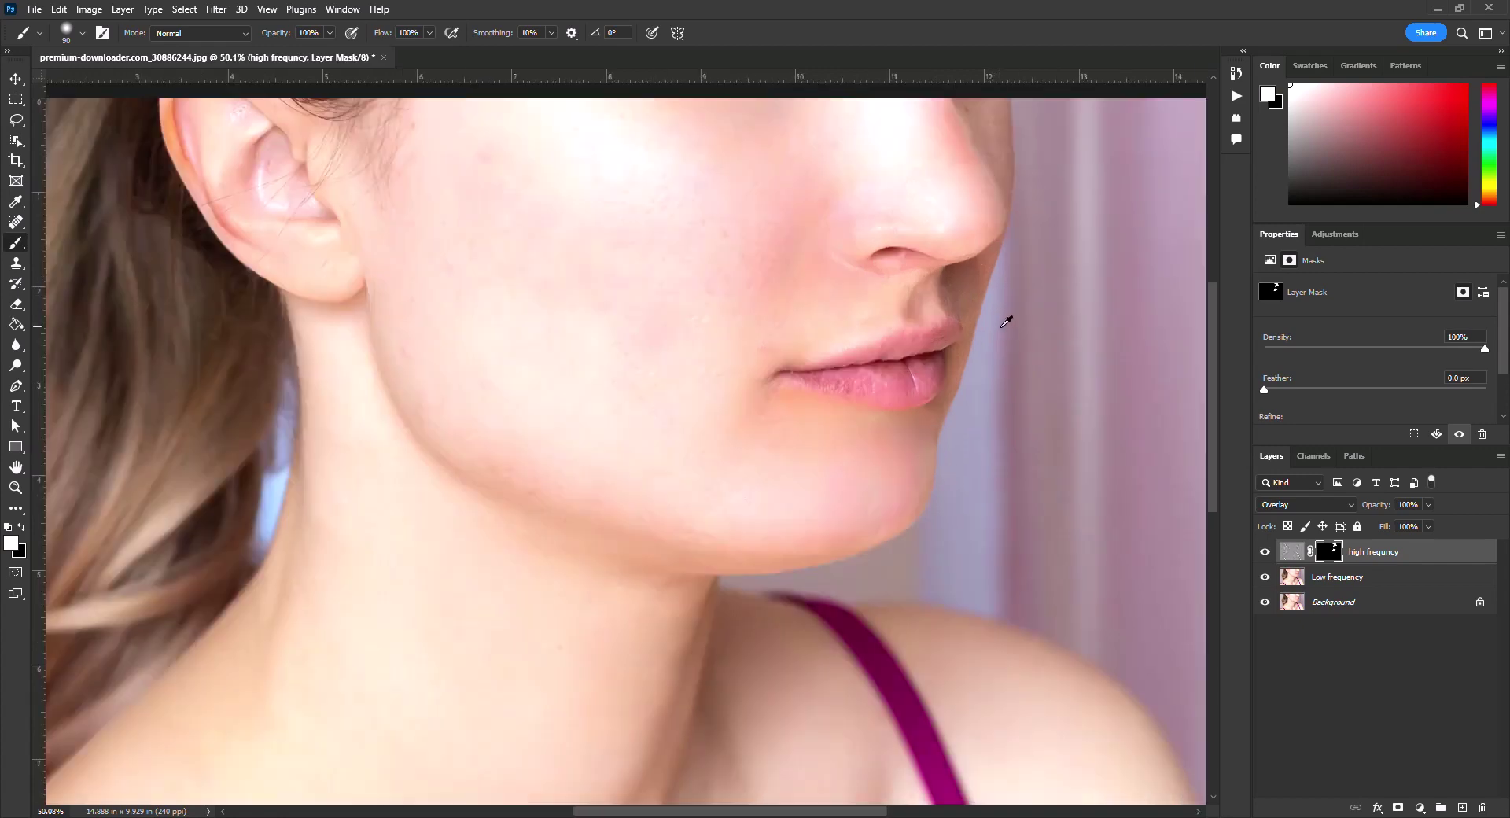
pyautogui.moveTo(1028, 307); pyautogui.dragTo(789, 317)
pyautogui.moveTo(742, 236)
pyautogui.mouseDown()
pyautogui.moveTo(697, 213)
pyautogui.moveTo(760, 361)
pyautogui.mouseUp()
pyautogui.click(758, 321)
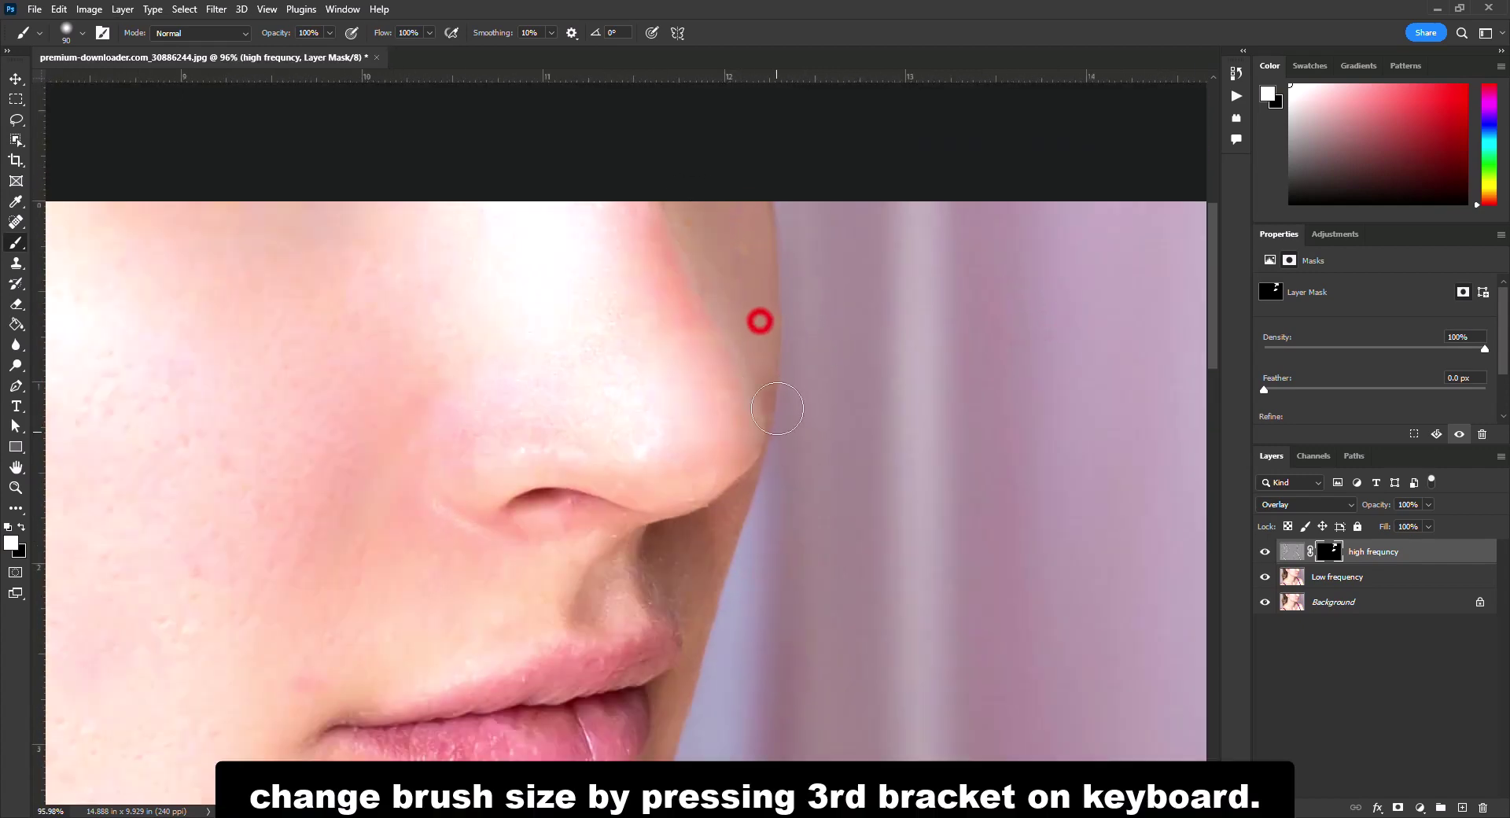
pyautogui.scroll(5, 754, 386)
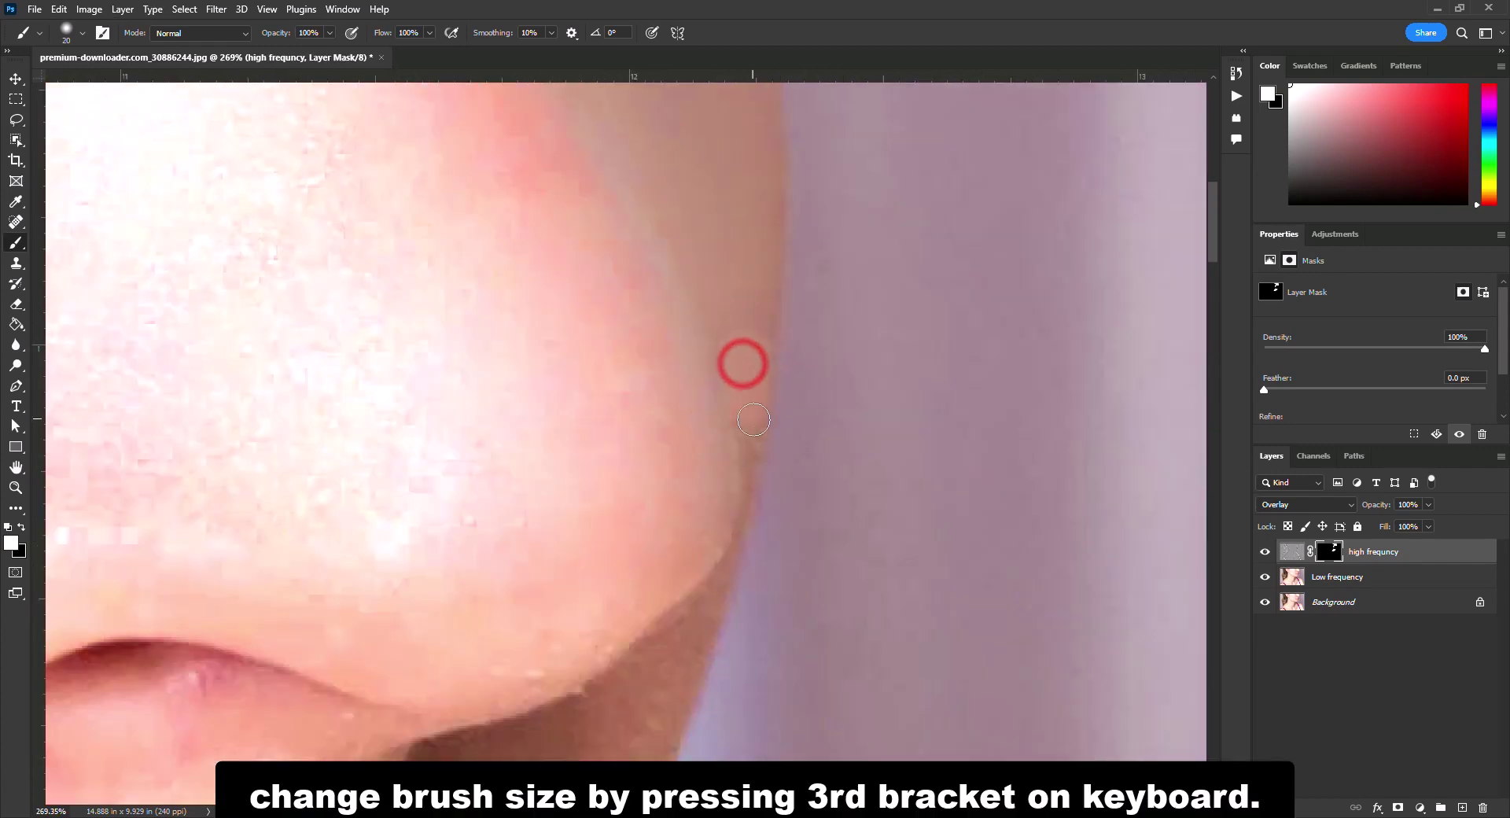
pyautogui.moveTo(756, 422); pyautogui.dragTo(695, 697)
pyautogui.moveTo(830, 604); pyautogui.dragTo(967, 444)
pyautogui.moveTo(864, 434); pyautogui.dragTo(573, 598)
# - Resize the brush to 40 pixels and paint white on the mask over the shadowed skin between the nose and upper lip
pyautogui.press(']')
pyautogui.press(']')
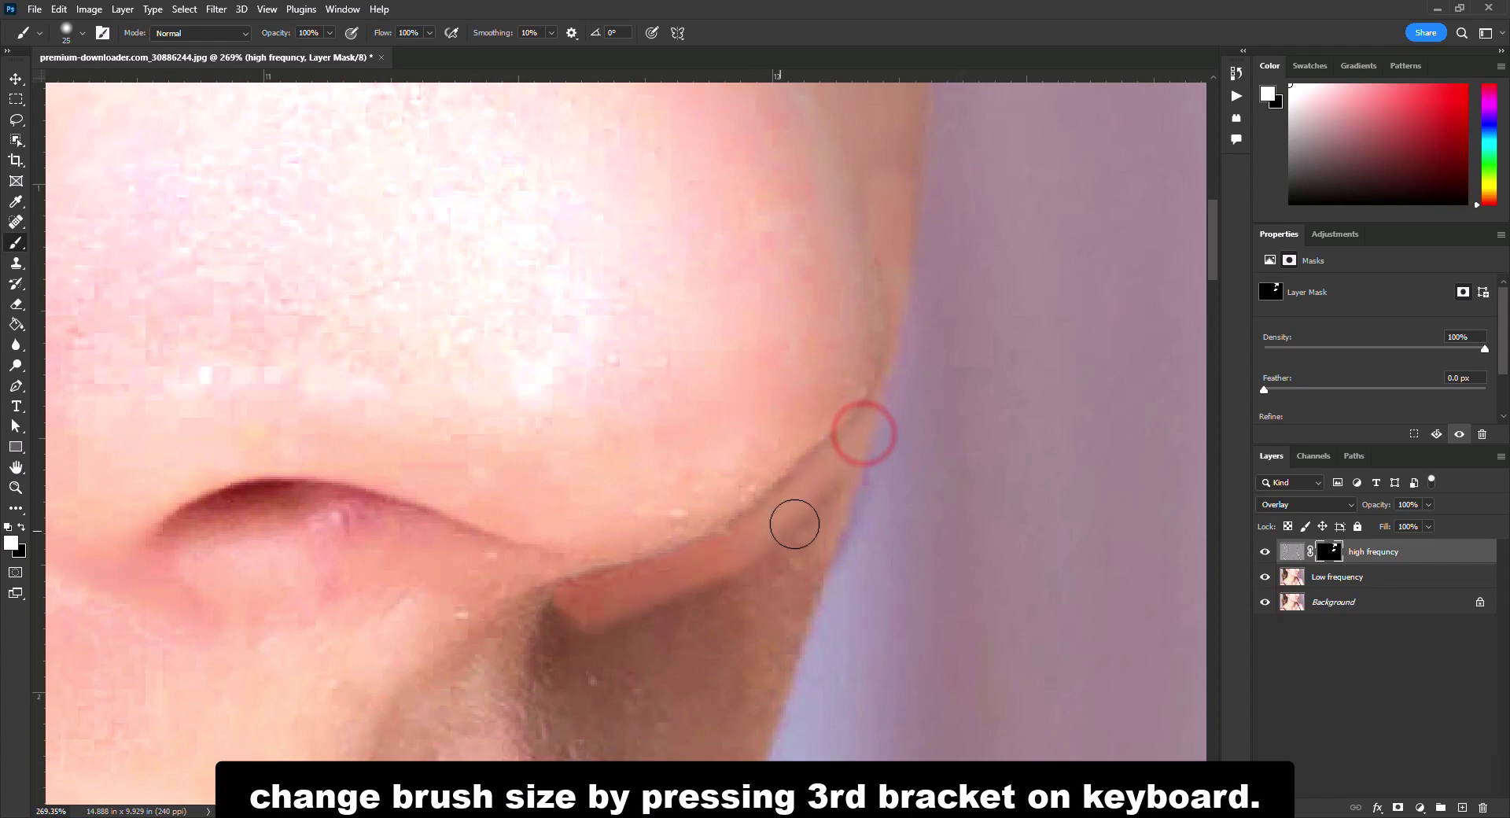
pyautogui.press(']')
pyautogui.press(']')
pyautogui.press(']')
pyautogui.press(']')
pyautogui.press(']')
pyautogui.press(']')
pyautogui.press(']')
pyautogui.press(']')
pyautogui.press(']')
pyautogui.press('[')
pyautogui.press('[')
pyautogui.press('[')
pyautogui.press('[')
pyautogui.press('[')
pyautogui.press('[')
pyautogui.press('[')
pyautogui.moveTo(819, 503)
pyautogui.mouseDown()
pyautogui.moveTo(731, 651)
pyautogui.moveTo(602, 609)
pyautogui.mouseUp()
pyautogui.moveTo(659, 621); pyautogui.dragTo(700, 353)
pyautogui.moveTo(626, 371); pyautogui.dragTo(662, 555)
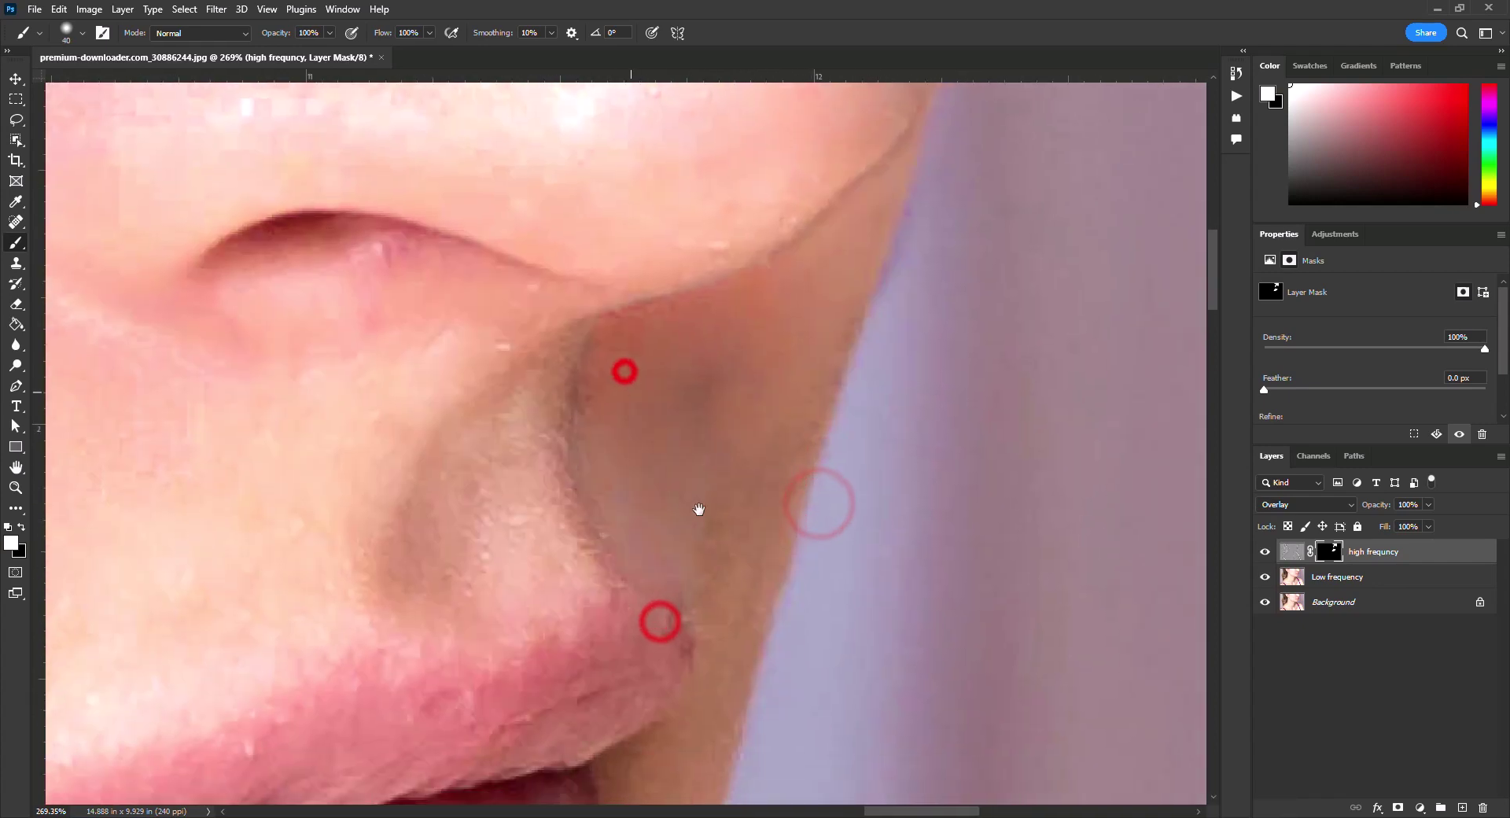
# - Continue painting white on the mask down the face's edge beside the lips and around the chin
pyautogui.moveTo(700, 510)
pyautogui.mouseDown()
pyautogui.moveTo(705, 604)
pyautogui.moveTo(804, 288)
pyautogui.mouseUp()
pyautogui.moveTo(806, 374)
pyautogui.mouseDown()
pyautogui.moveTo(695, 498)
pyautogui.moveTo(660, 756)
pyautogui.mouseUp()
pyautogui.moveTo(841, 584)
pyautogui.mouseDown()
pyautogui.moveTo(850, 385)
pyautogui.moveTo(799, 505)
pyautogui.moveTo(934, 378)
pyautogui.mouseUp()
pyautogui.scroll(-10, 801, 505)
pyautogui.scroll(8, 934, 377)
pyautogui.moveTo(812, 333)
pyautogui.mouseDown()
pyautogui.moveTo(800, 425)
pyautogui.moveTo(801, 408)
pyautogui.mouseUp()
pyautogui.moveTo(758, 623); pyautogui.dragTo(737, 680)
pyautogui.moveTo(887, 627); pyautogui.dragTo(993, 345)
pyautogui.moveTo(867, 429); pyautogui.dragTo(695, 687)
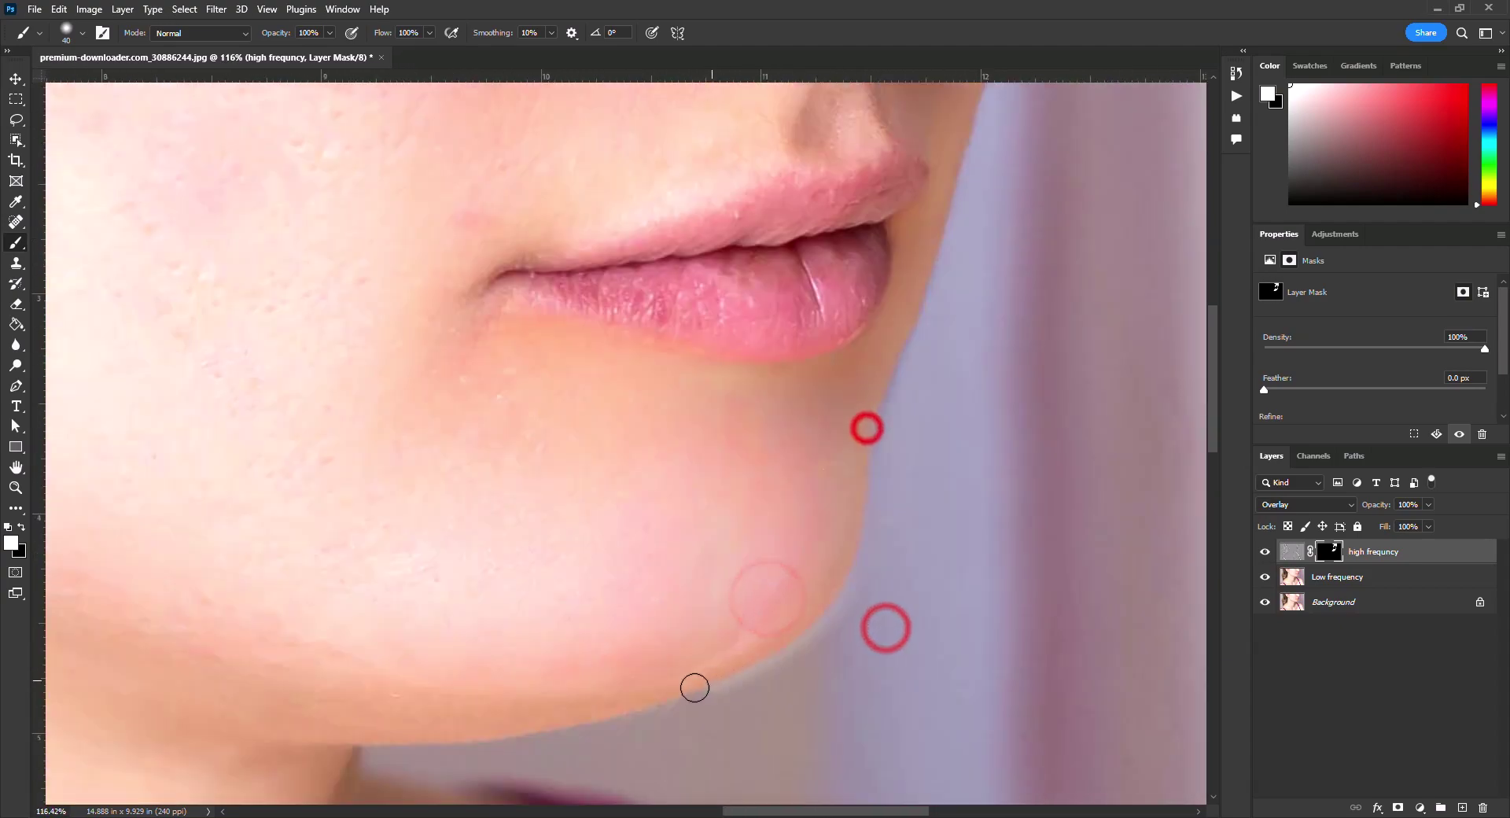
pyautogui.scroll(-10, 681, 527)
pyautogui.moveTo(832, 516)
pyautogui.mouseDown()
pyautogui.moveTo(1053, 397)
pyautogui.moveTo(947, 383)
pyautogui.mouseUp()
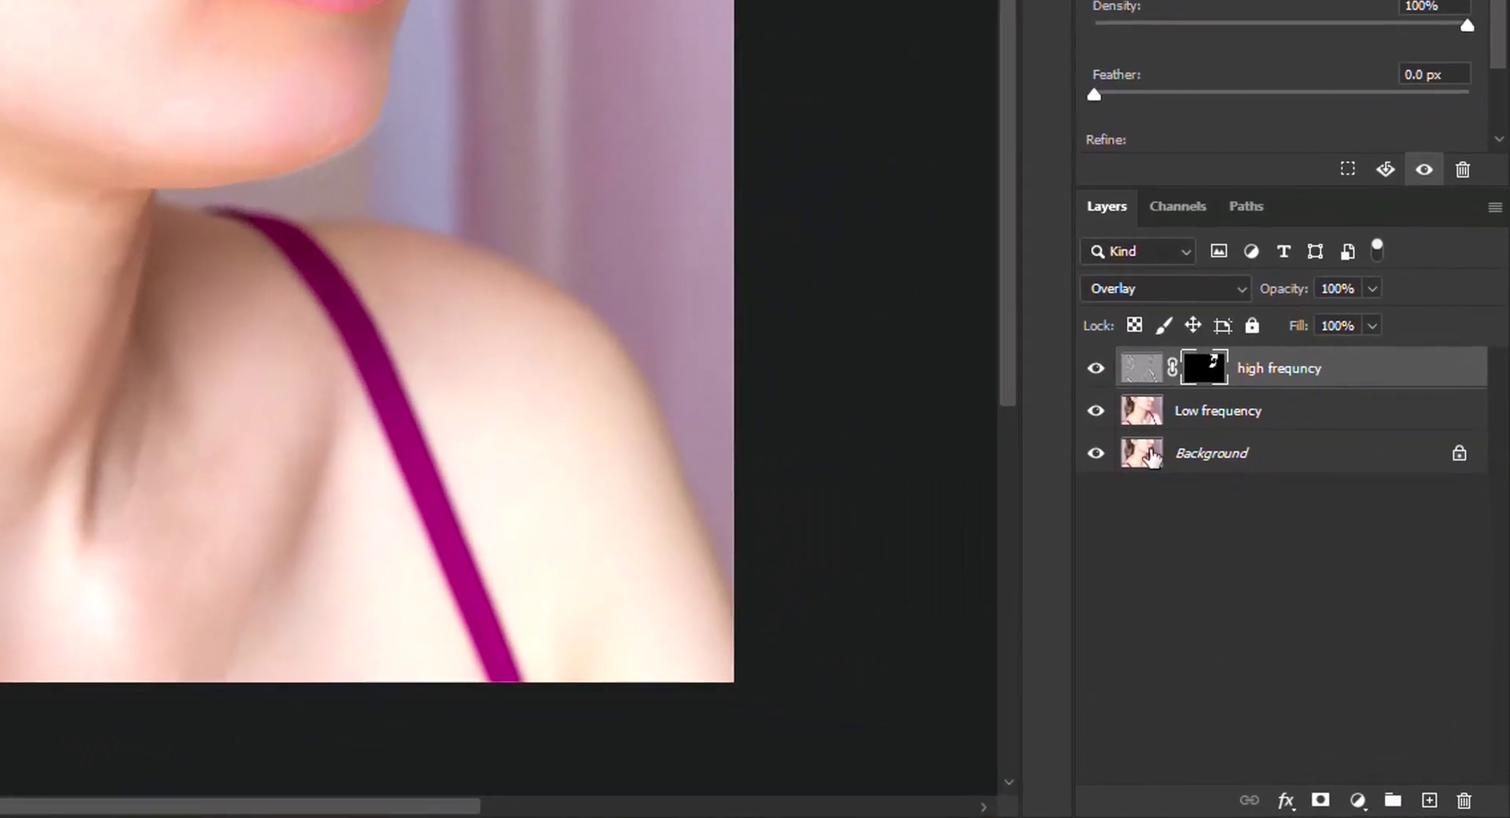
# - Merge the masked high frequncy layer with the Low frequency layer
pyautogui.keyDown('ctrl'); pyautogui.click(1218, 411); pyautogui.keyUp('ctrl')
pyautogui.rightClick(1217, 411)
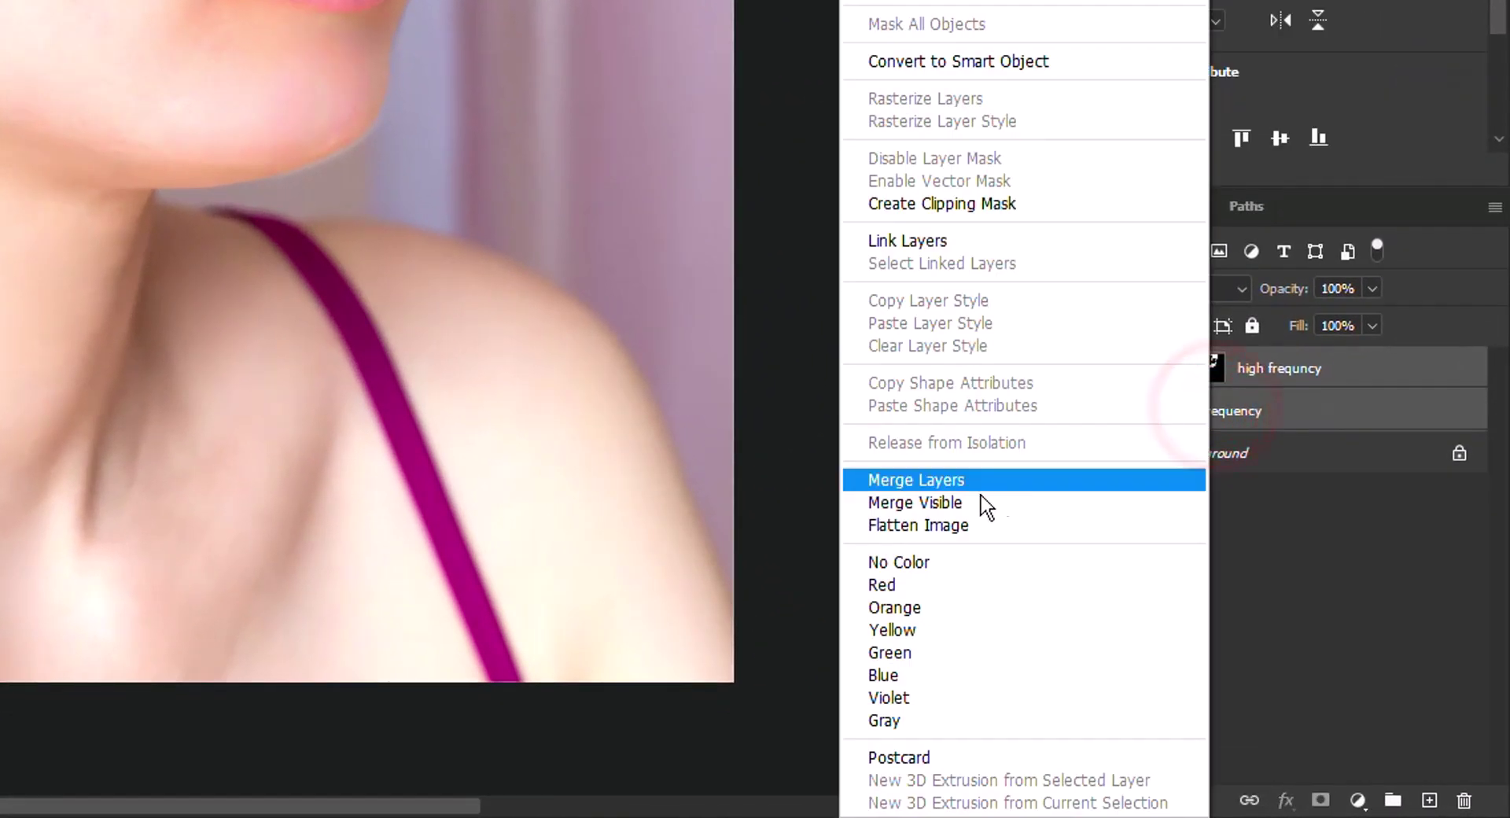
pyautogui.click(933, 474)
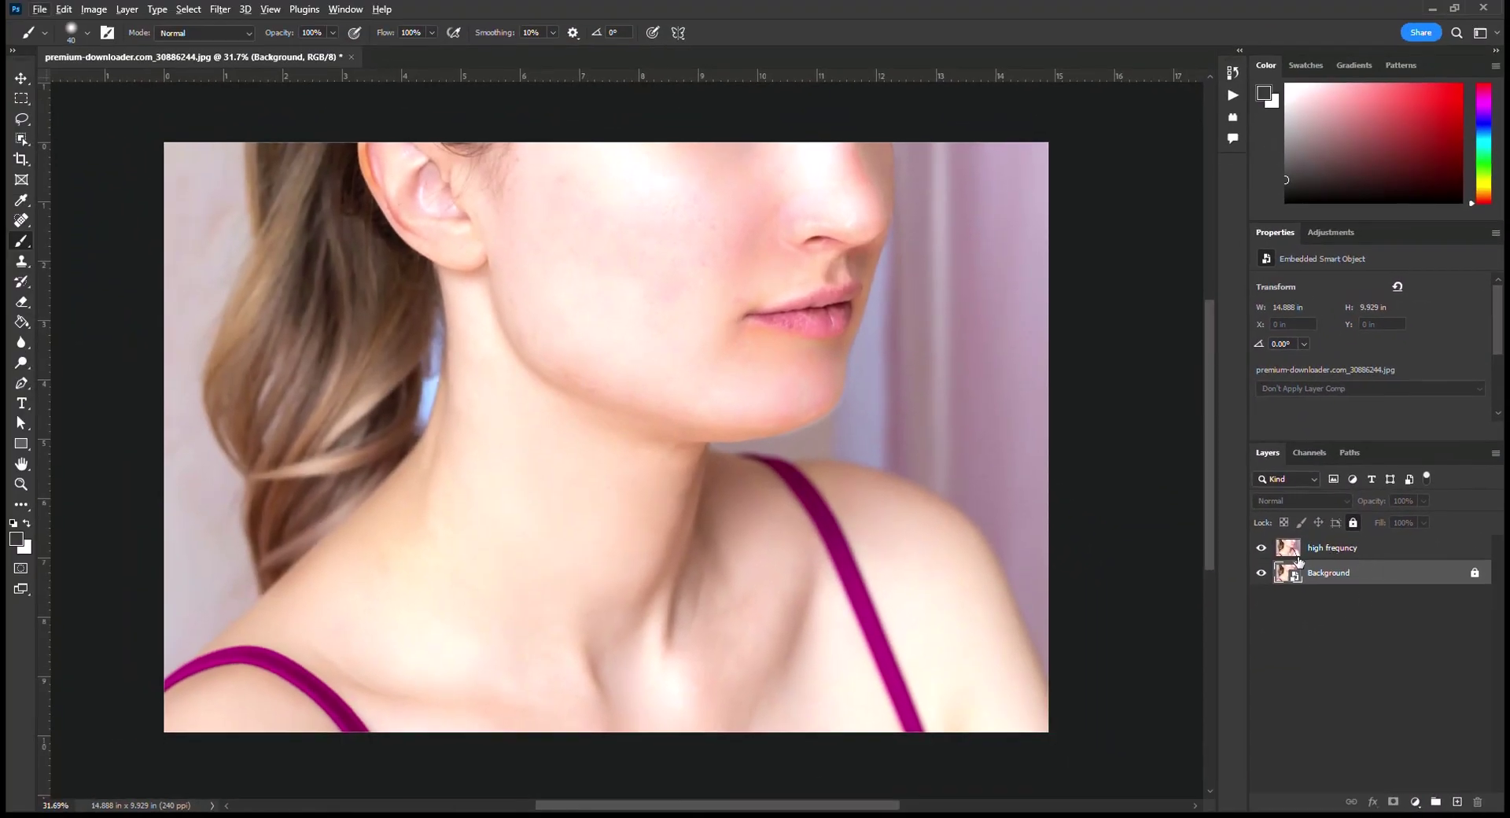
# - Toggle the retouched high frequncy layer's visibility to compare the portrait before and after, leaving both layers shown
pyautogui.click(1261, 548)
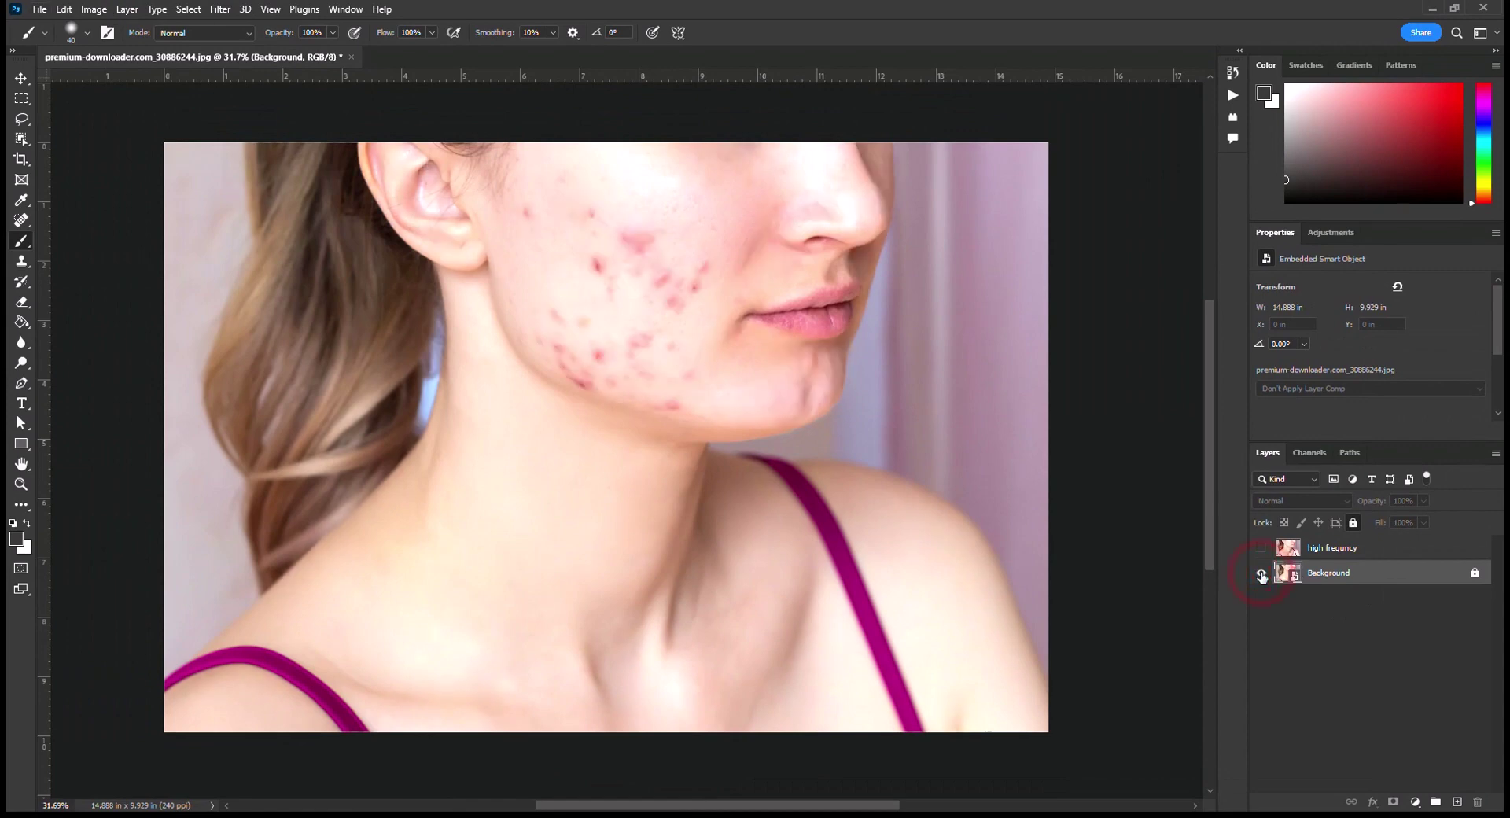
pyautogui.keyDown('alt'); pyautogui.click(1262, 575); pyautogui.keyUp('alt')
pyautogui.keyDown('alt'); pyautogui.click(1262, 575); pyautogui.keyUp('alt')
pyautogui.keyDown('alt'); pyautogui.click(1261, 575); pyautogui.keyUp('alt')
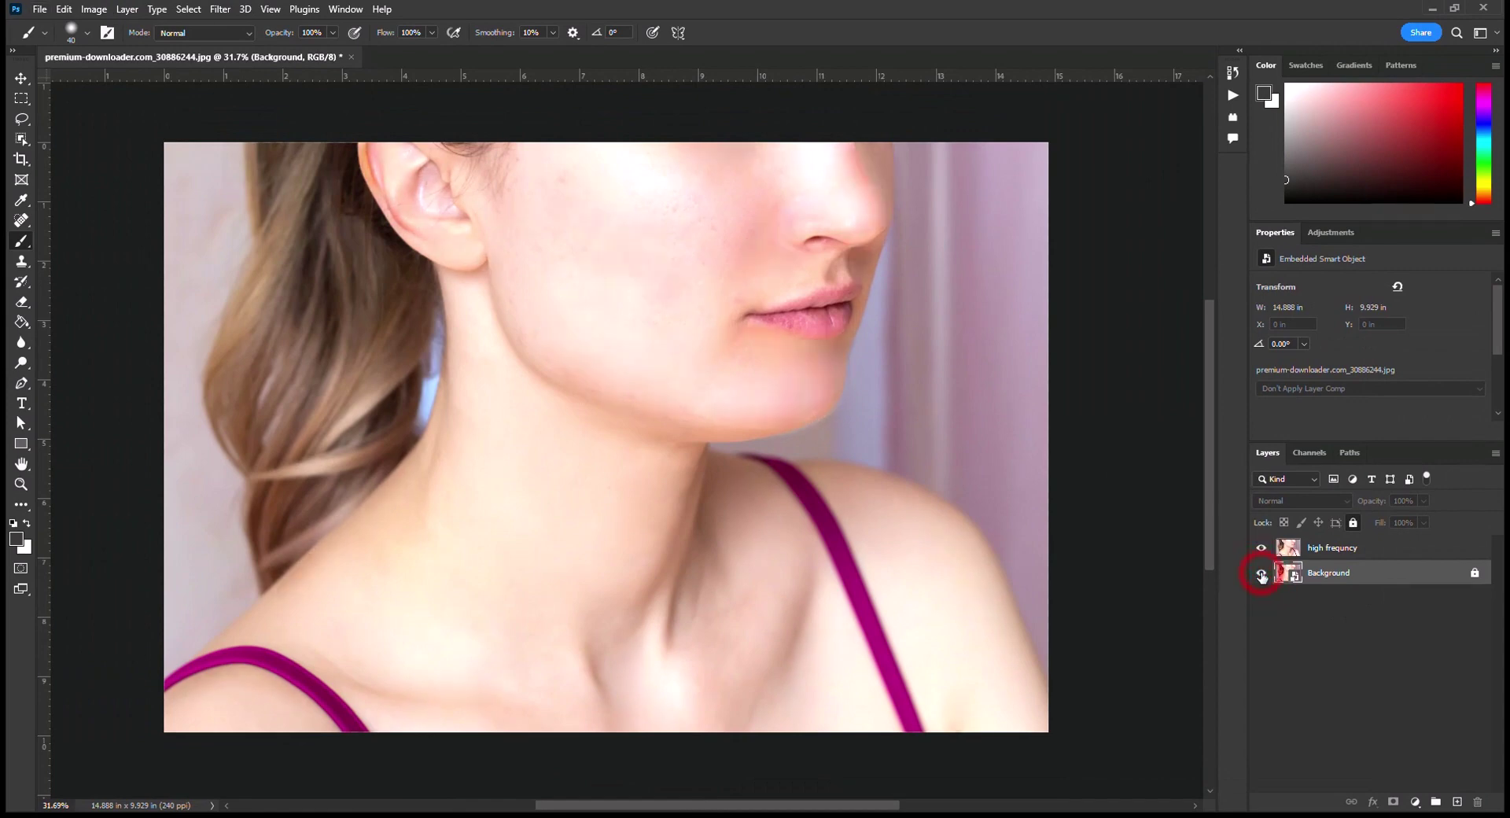